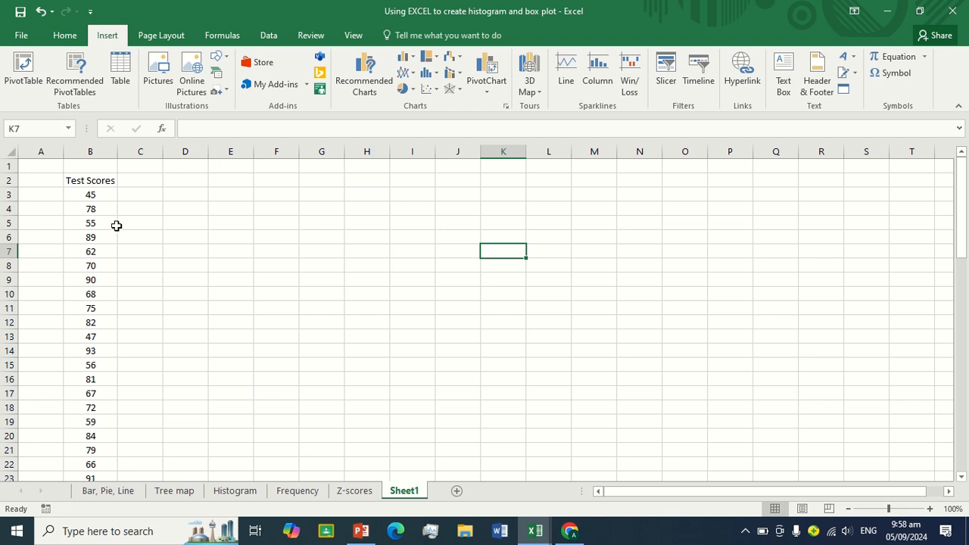
- Look through the Test Scores list in column B from its header to its last entry
{"action": "scroll", "coordinate": [115, 231], "scroll_direction": "down", "scroll_amount": 3}
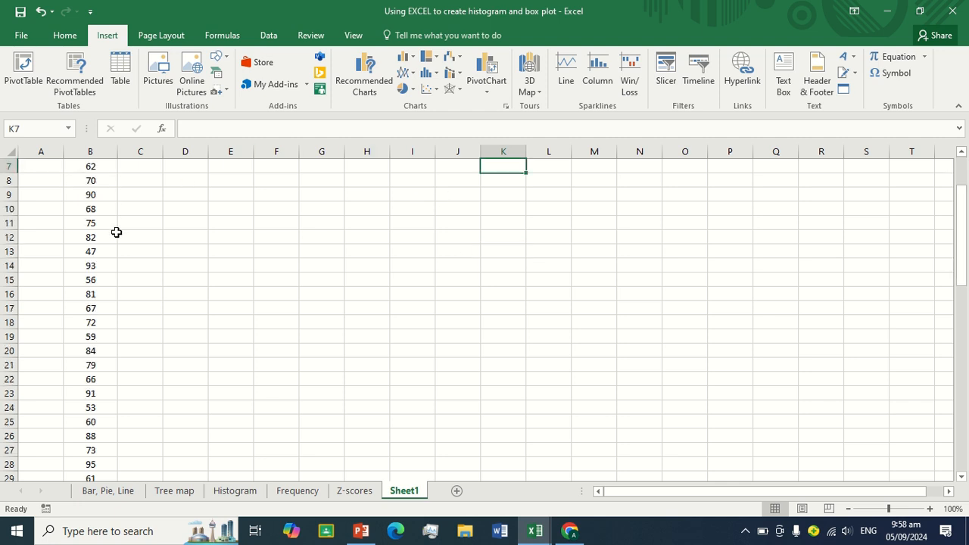
{"action": "scroll", "coordinate": [115, 231], "scroll_direction": "up", "scroll_amount": 3}
{"action": "left_click", "coordinate": [91, 182]}
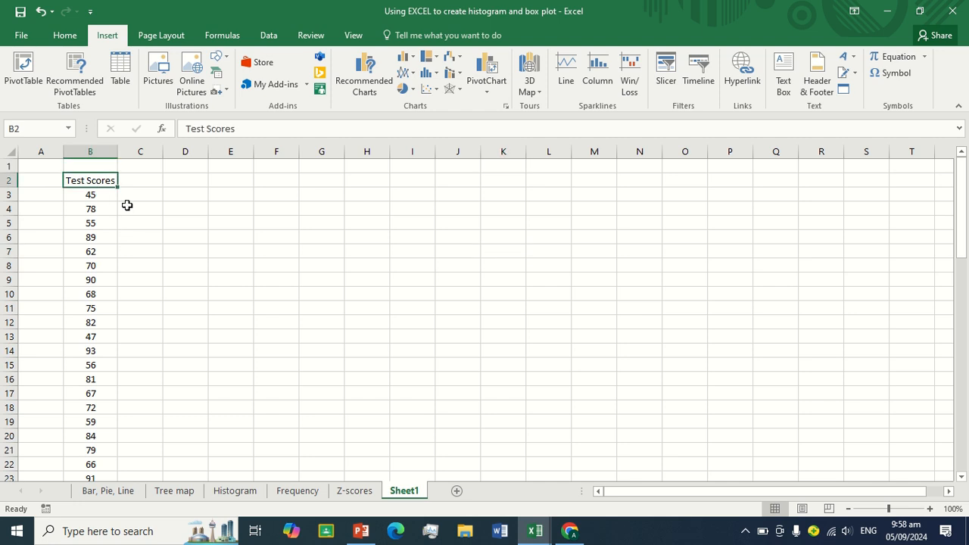
{"action": "scroll", "coordinate": [129, 207], "scroll_direction": "down", "scroll_amount": 4}
{"action": "scroll", "coordinate": [129, 206], "scroll_direction": "down", "scroll_amount": 1}
{"action": "scroll", "coordinate": [129, 207], "scroll_direction": "up", "scroll_amount": 5}
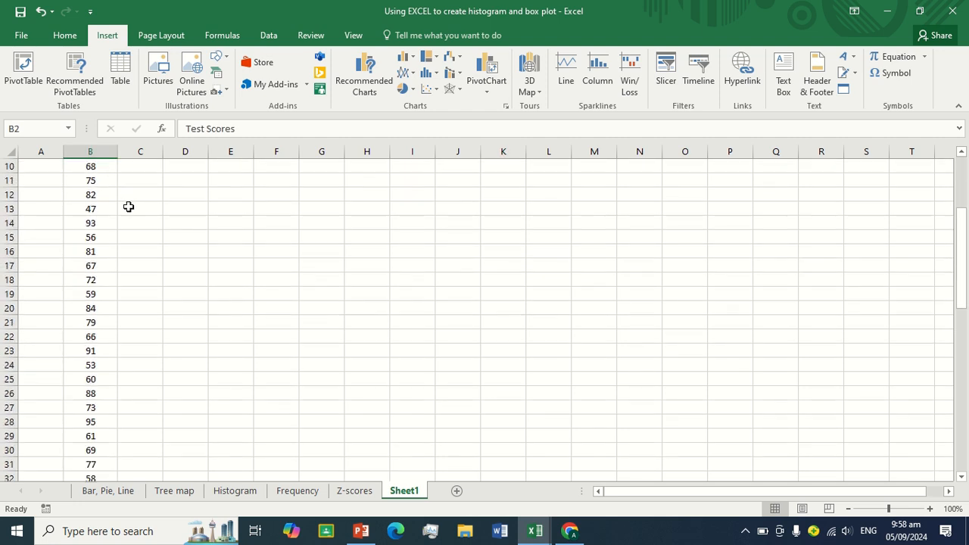
{"action": "scroll", "coordinate": [129, 212], "scroll_direction": "down", "scroll_amount": 4}
{"action": "scroll", "coordinate": [98, 318], "scroll_direction": "down", "scroll_amount": 4}
- Delete the extra score in cell B33 at the end of the Test Scores list
{"action": "scroll", "coordinate": [104, 318], "scroll_direction": "up", "scroll_amount": 2}
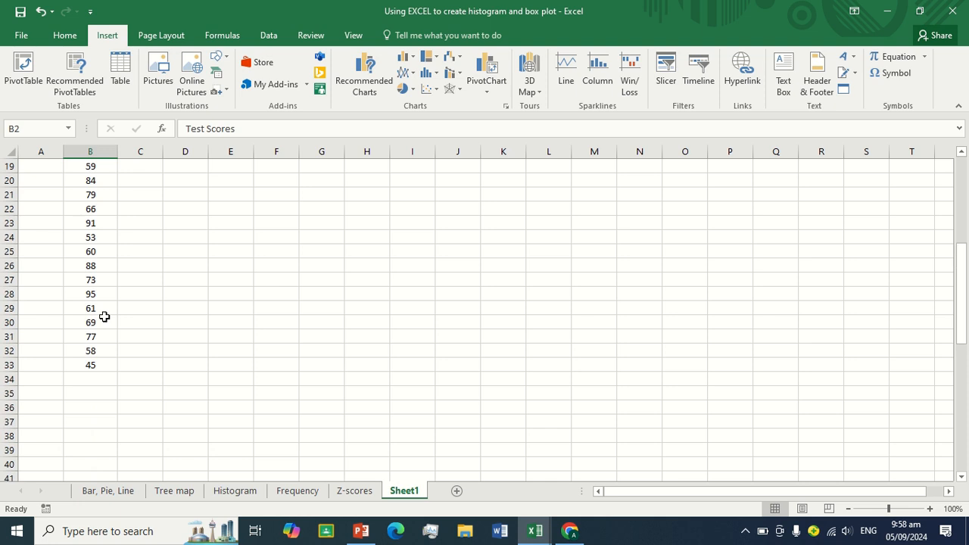
{"action": "left_click", "coordinate": [103, 370]}
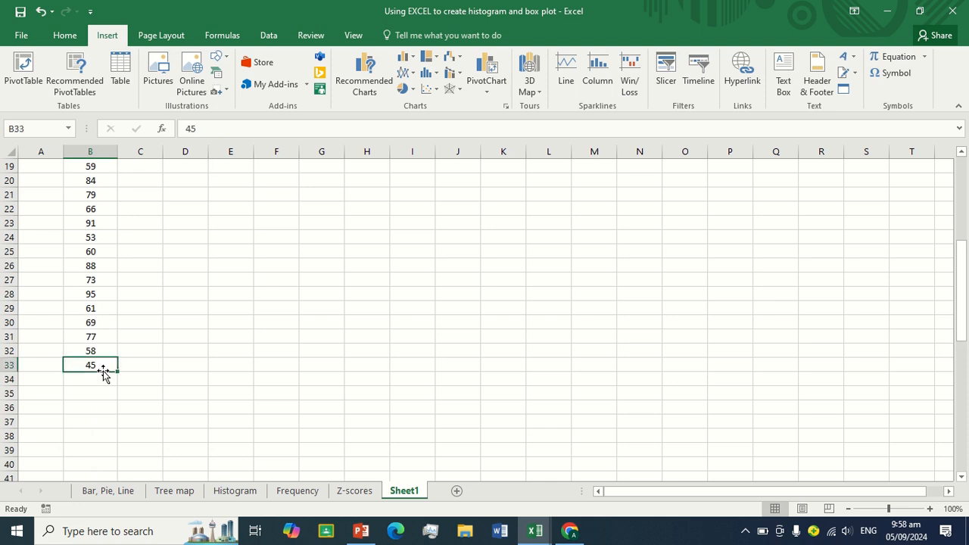
{"action": "key", "text": "Delete"}
- Apply all borders to the Test Scores list, including its header, in cells B2 to B32
{"action": "scroll", "coordinate": [139, 288], "scroll_direction": "up", "scroll_amount": 6}
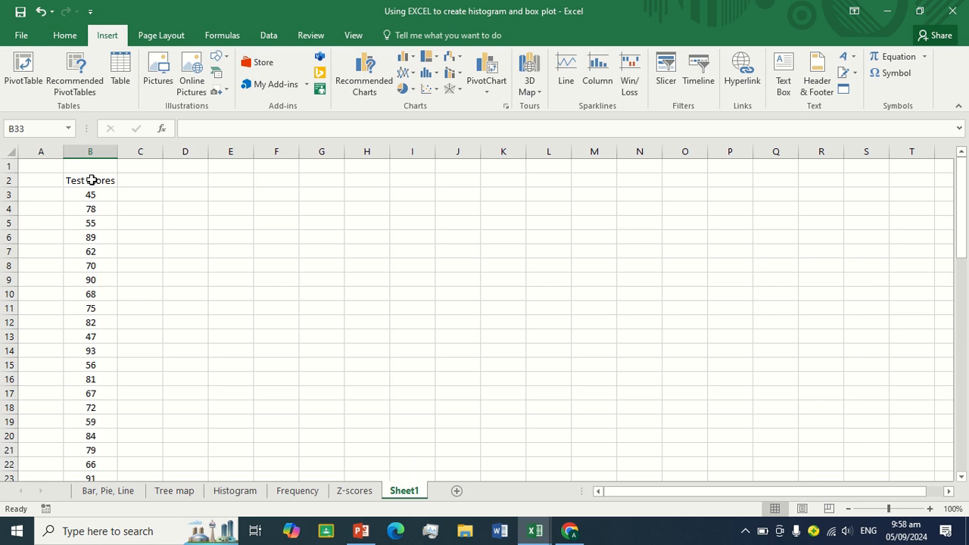
{"action": "left_click_drag", "start_coordinate": [97, 180], "coordinate": [101, 436]}
{"action": "left_click", "coordinate": [64, 38]}
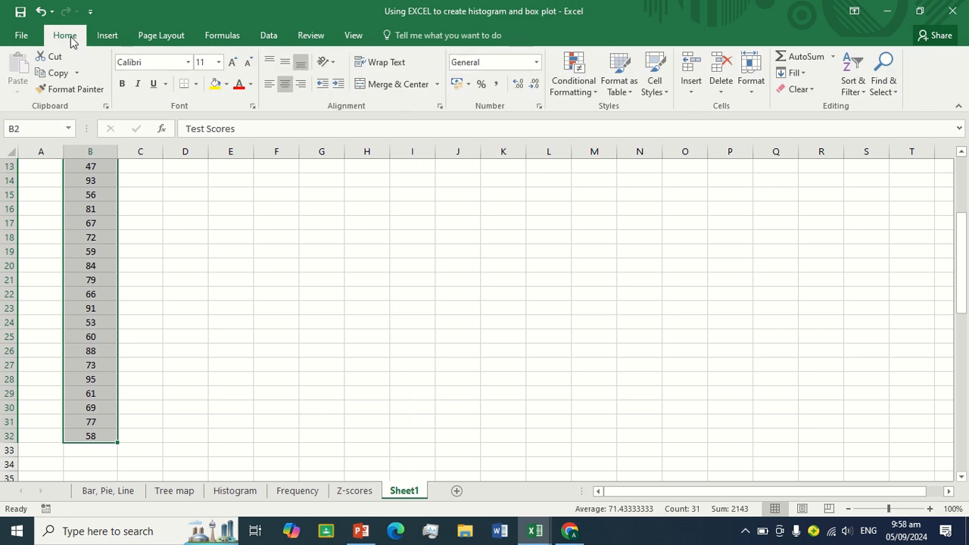
{"action": "scroll", "coordinate": [219, 212], "scroll_direction": "up", "scroll_amount": 4}
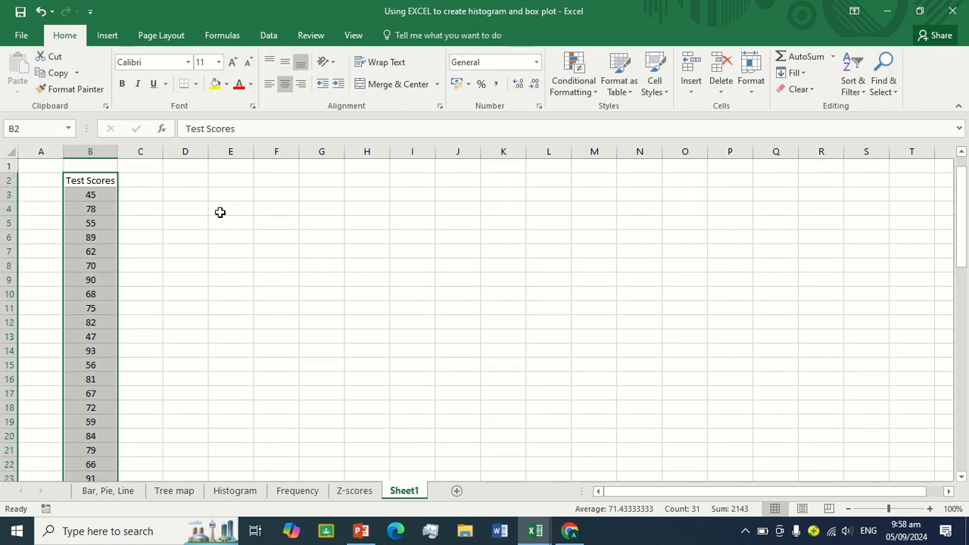
{"action": "left_click", "coordinate": [196, 83]}
{"action": "left_click", "coordinate": [201, 204]}
{"action": "left_click", "coordinate": [195, 222]}
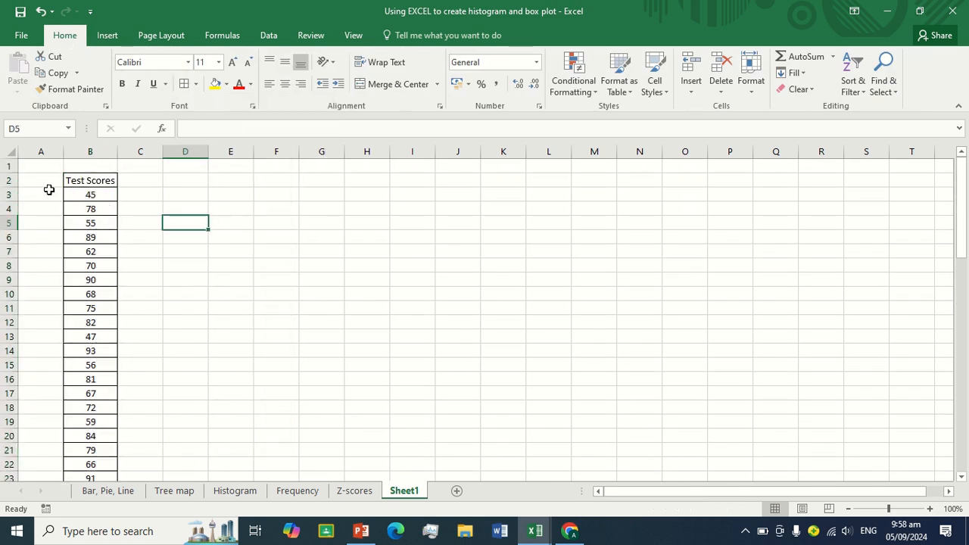
- Number the scores from 1 to 30 in cells A3 to A32 by entering 1 and 2 and filling the series down
{"action": "left_click", "coordinate": [50, 195]}
{"action": "type", "text": "1"}
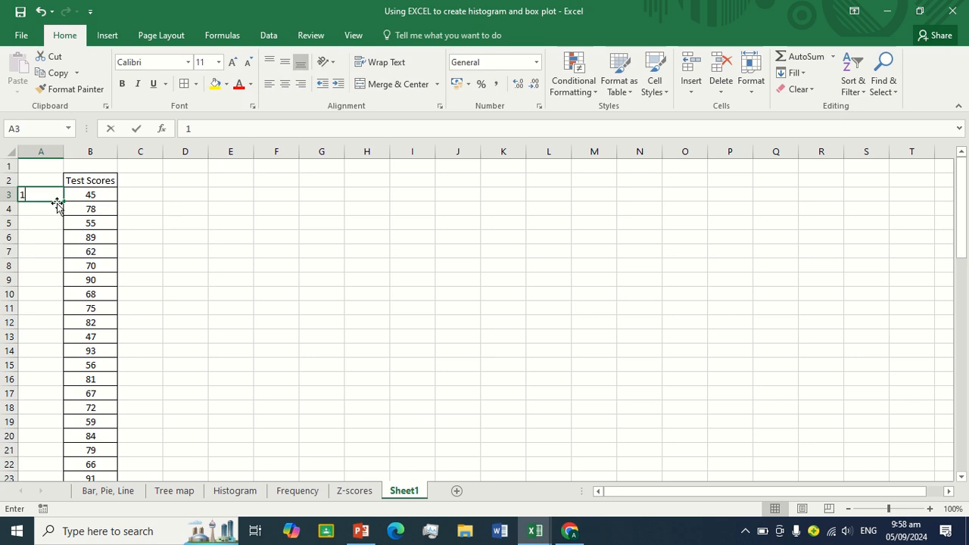
{"action": "key", "text": "Return"}
{"action": "type", "text": "2"}
{"action": "key", "text": "Return"}
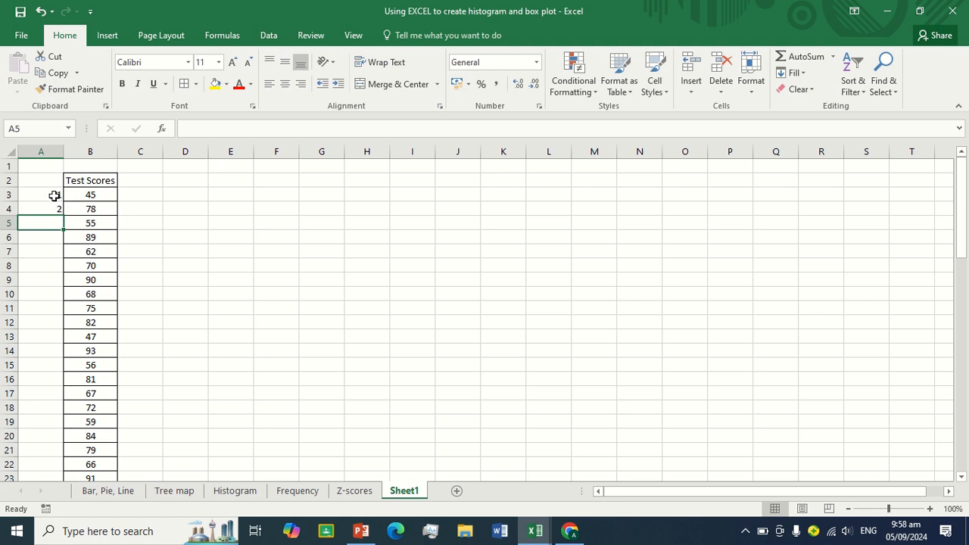
{"action": "left_click_drag", "start_coordinate": [54, 196], "coordinate": [53, 209]}
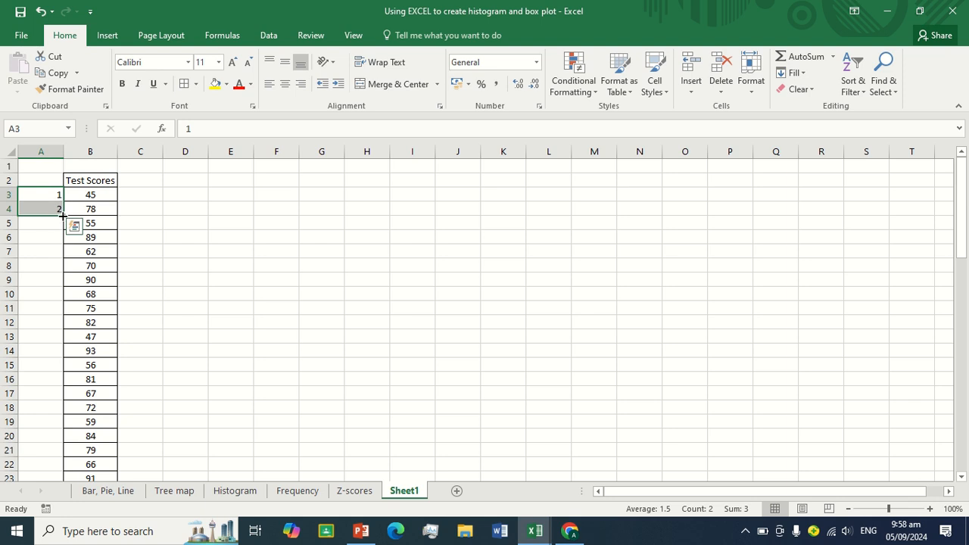
{"action": "double_click", "coordinate": [63, 216]}
{"action": "scroll", "coordinate": [219, 250], "scroll_direction": "down", "scroll_amount": 6}
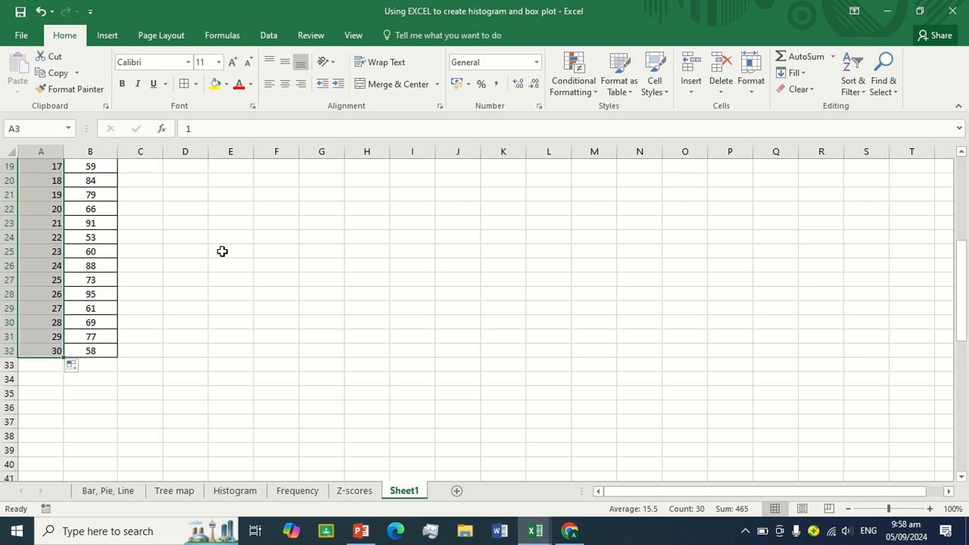
{"action": "left_click", "coordinate": [222, 251]}
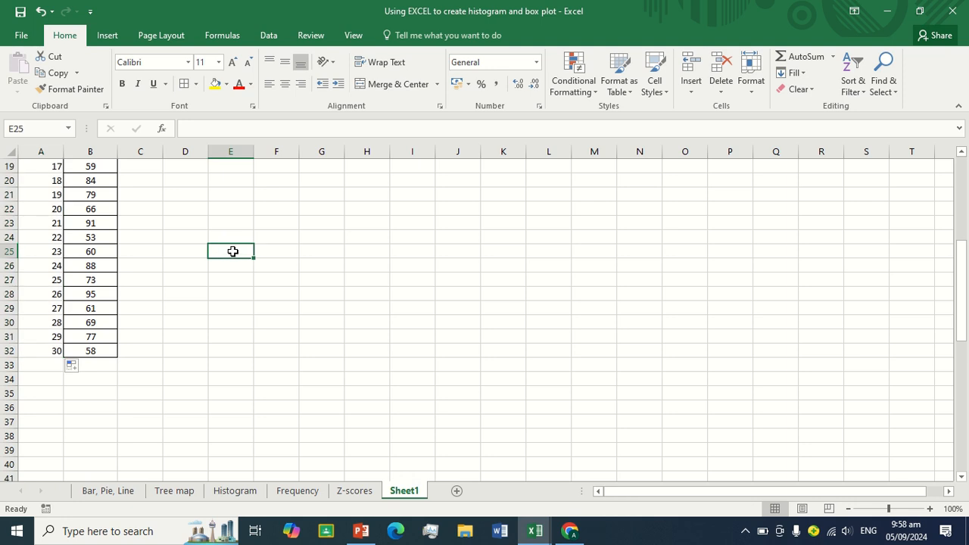
- Centre the contents of column A horizontally
{"action": "scroll", "coordinate": [231, 257], "scroll_direction": "up", "scroll_amount": 6}
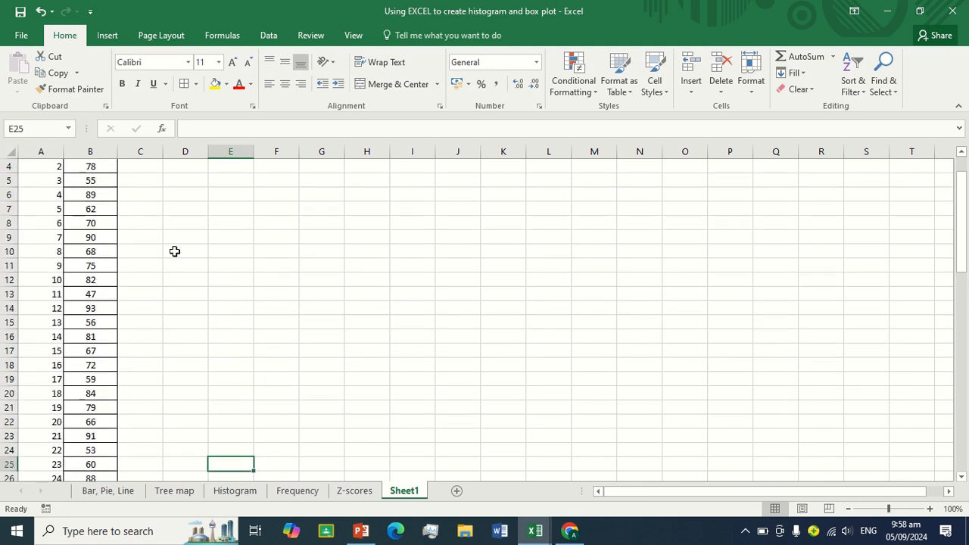
{"action": "left_click", "coordinate": [45, 153]}
{"action": "left_click", "coordinate": [285, 83]}
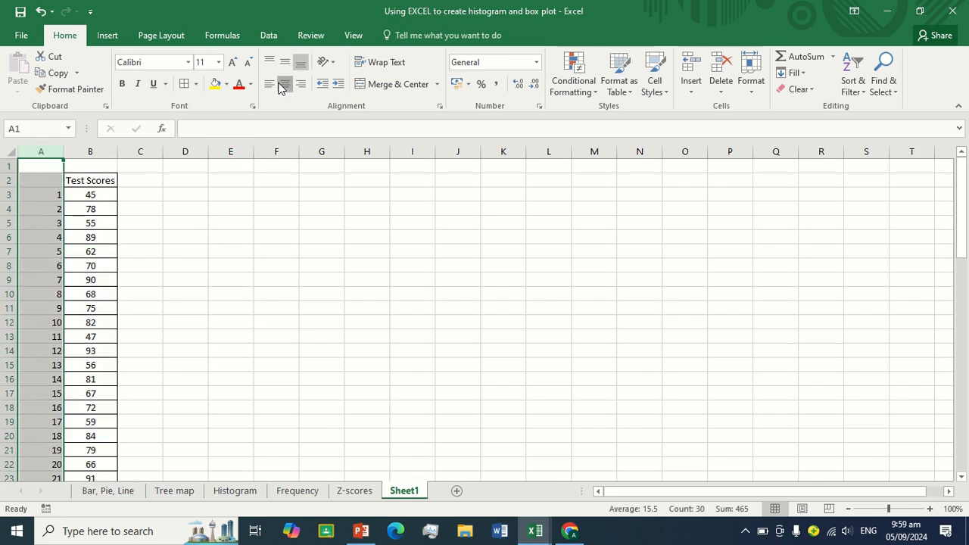
{"action": "left_click", "coordinate": [276, 222]}
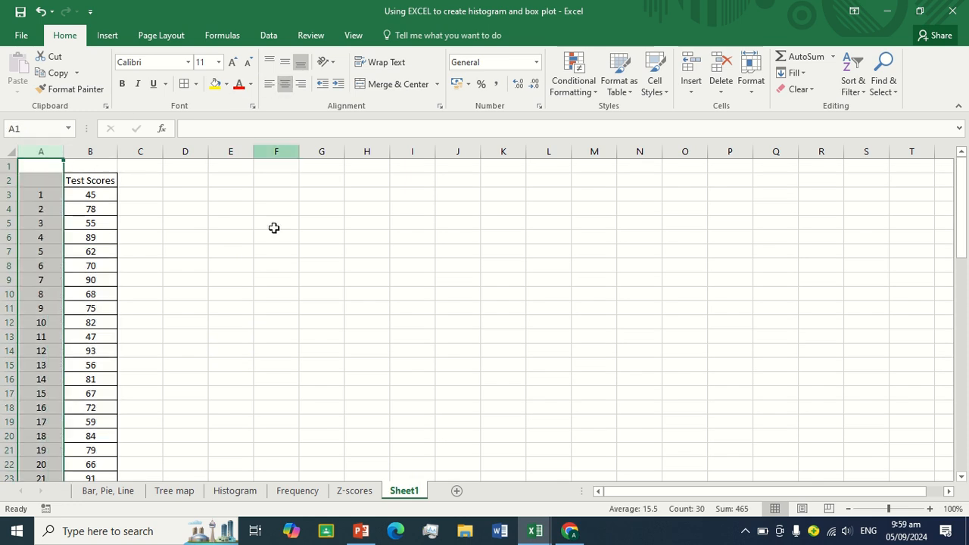
- Enter the labels Mean, Median and Mode in cells D3, D4 and D5
{"action": "left_click", "coordinate": [202, 193]}
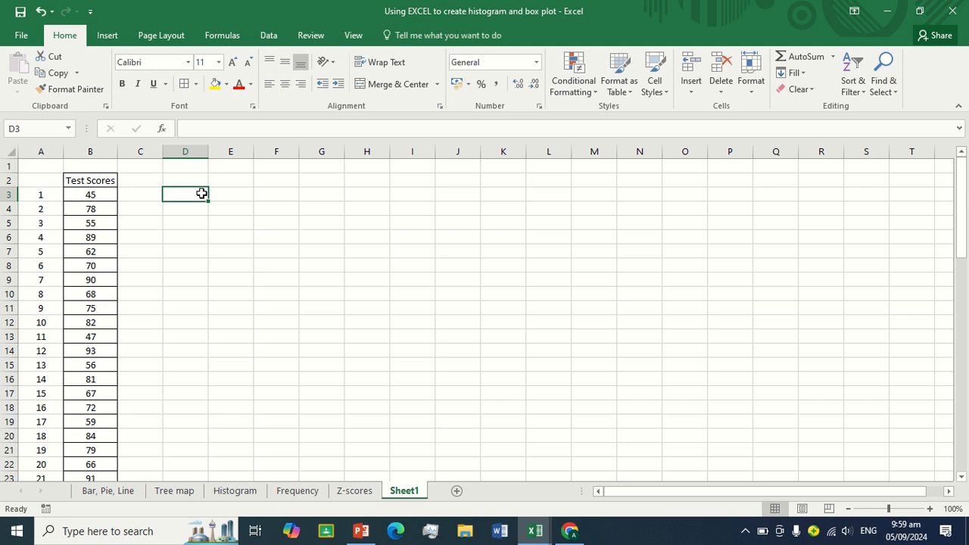
{"action": "type", "text": "Mean"}
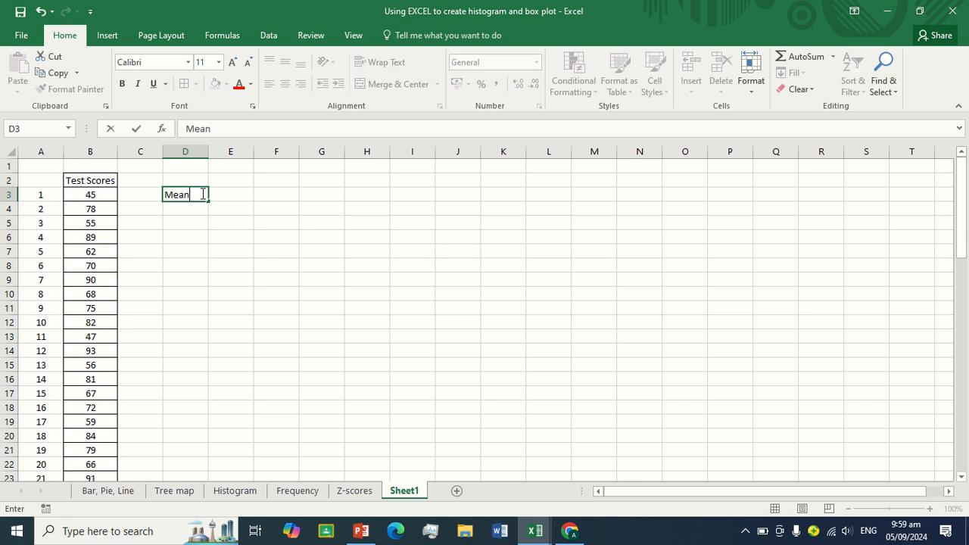
{"action": "key", "text": "Return"}
{"action": "type", "text": "Median"}
{"action": "key", "text": "Return"}
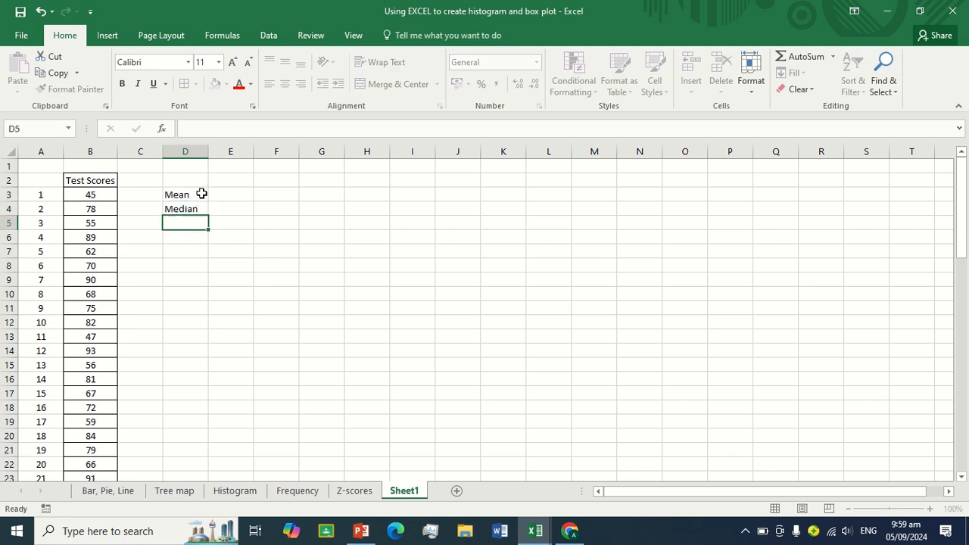
{"action": "type", "text": "Mode"}
{"action": "key", "text": "Return"}
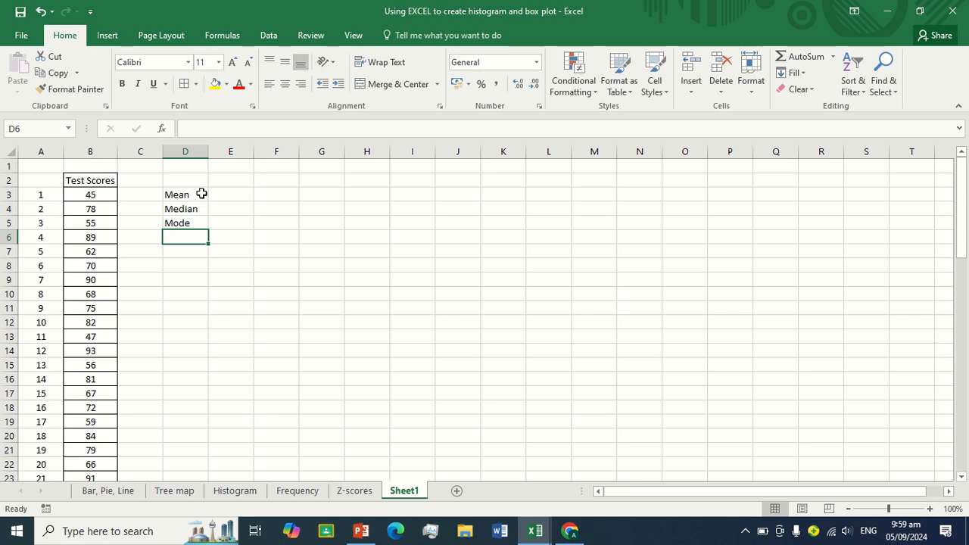
- Calculate the mean of the test scores in cell E3 with the formula =AVERAGE(B:B)
{"action": "left_click", "coordinate": [224, 199]}
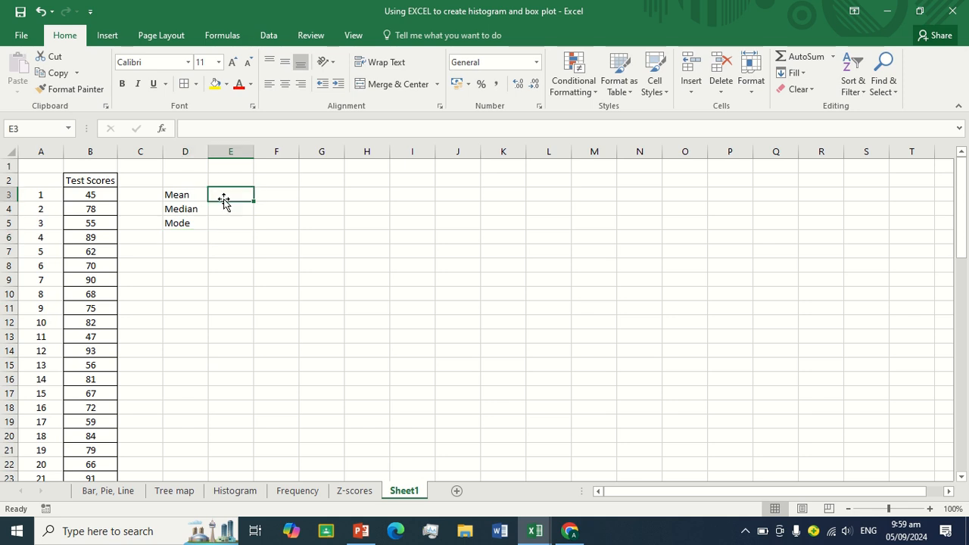
{"action": "type", "text": "="}
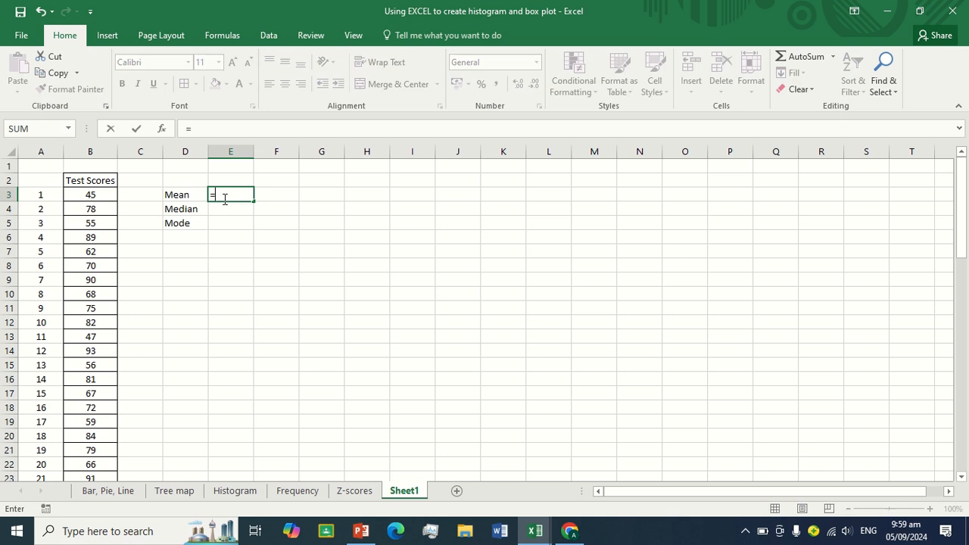
{"action": "type", "text": "AVER"}
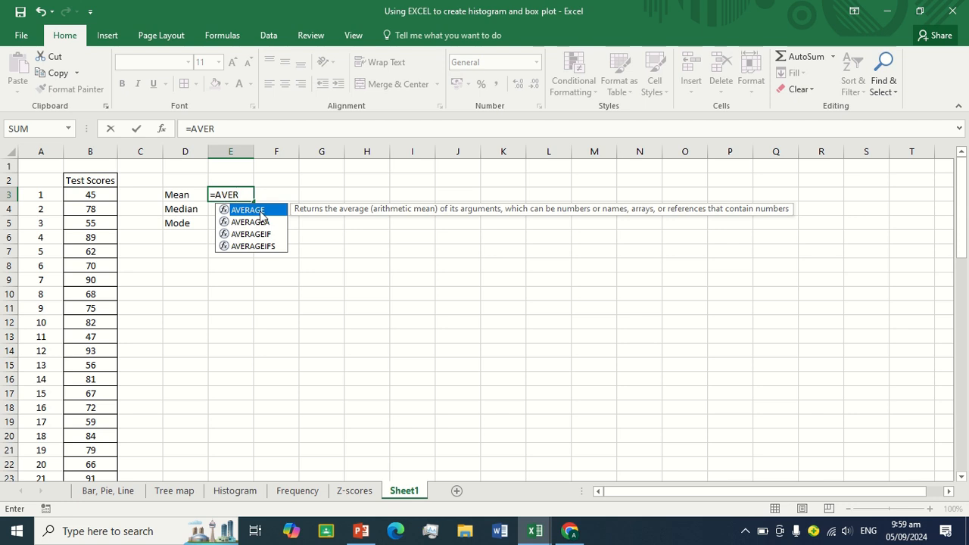
{"action": "double_click", "coordinate": [263, 212]}
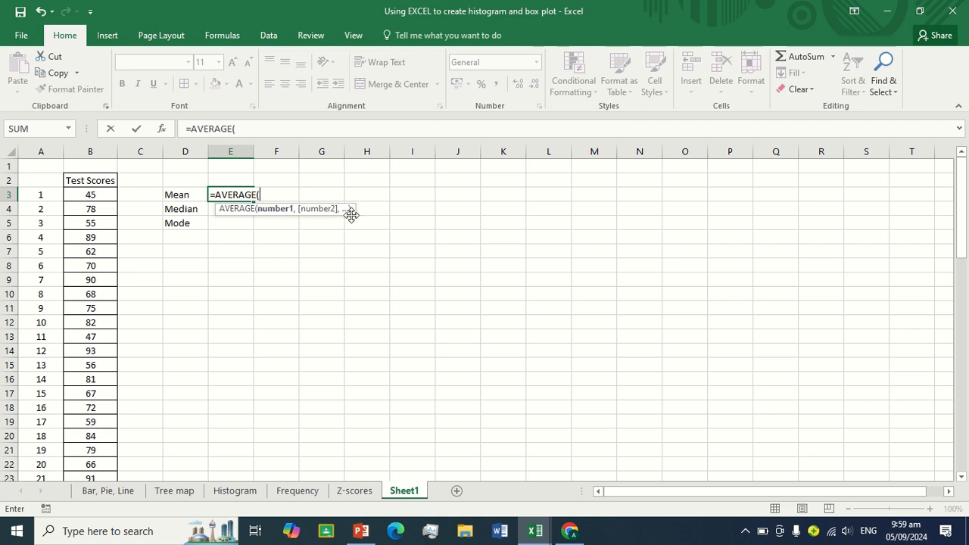
{"action": "left_click", "coordinate": [100, 152]}
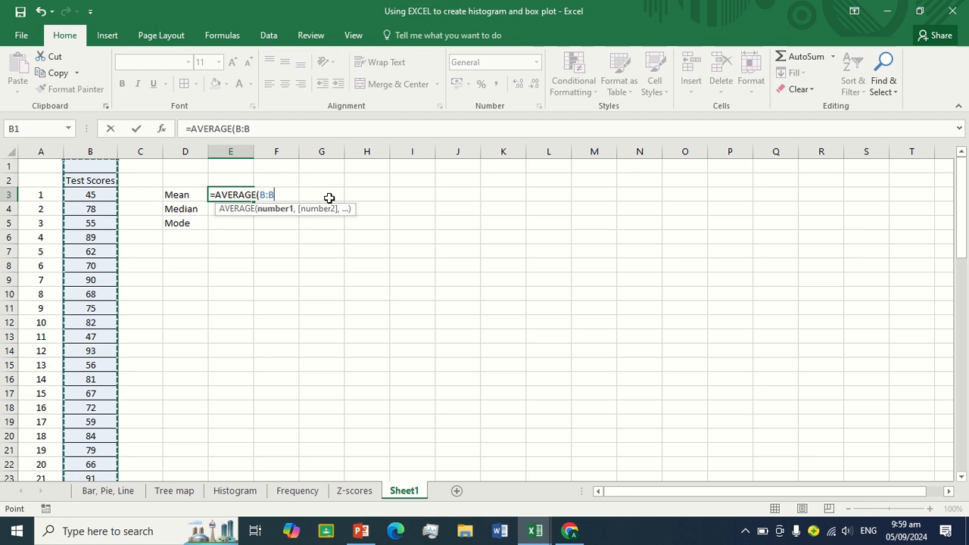
{"action": "type", "text": ")"}
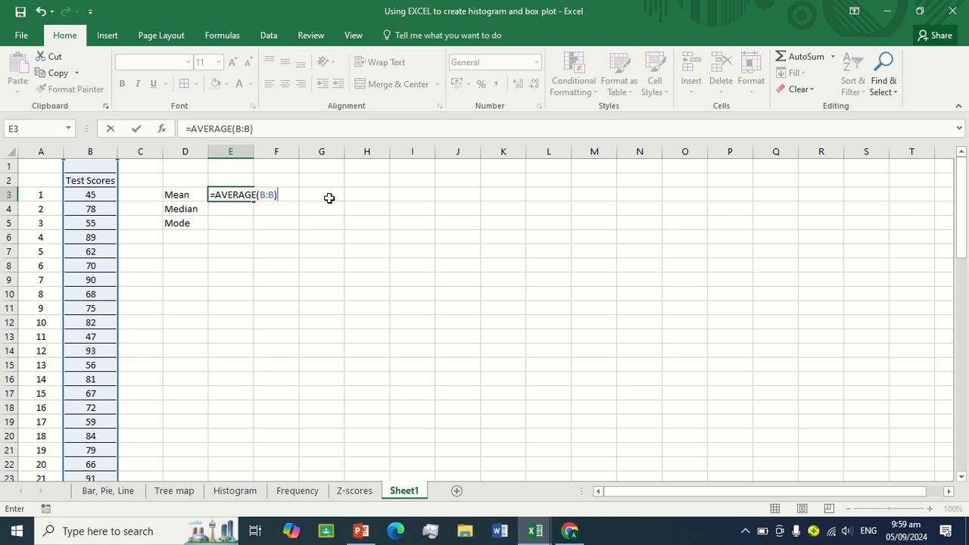
{"action": "key", "text": "Return"}
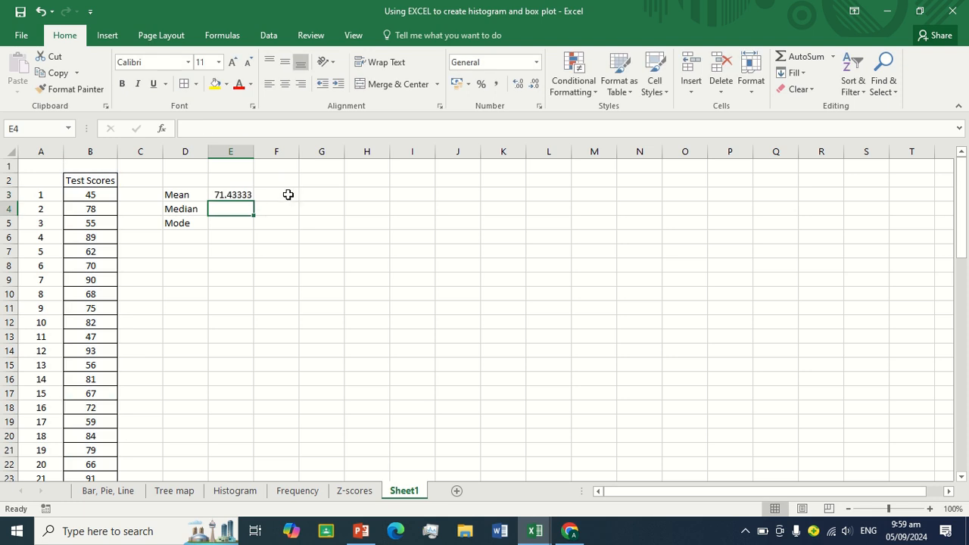
- Format the mean in cell E3 to two decimal places and centre it in the cell
{"action": "left_click", "coordinate": [246, 194]}
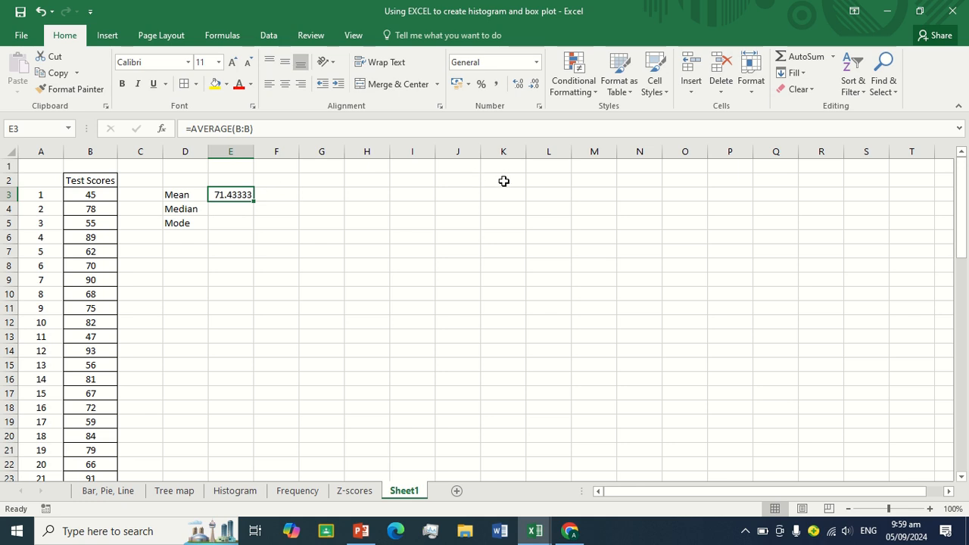
{"action": "left_click", "coordinate": [533, 85]}
{"action": "left_click", "coordinate": [534, 85]}
{"action": "left_click", "coordinate": [534, 84]}
{"action": "left_click", "coordinate": [518, 84]}
{"action": "left_click", "coordinate": [518, 84]}
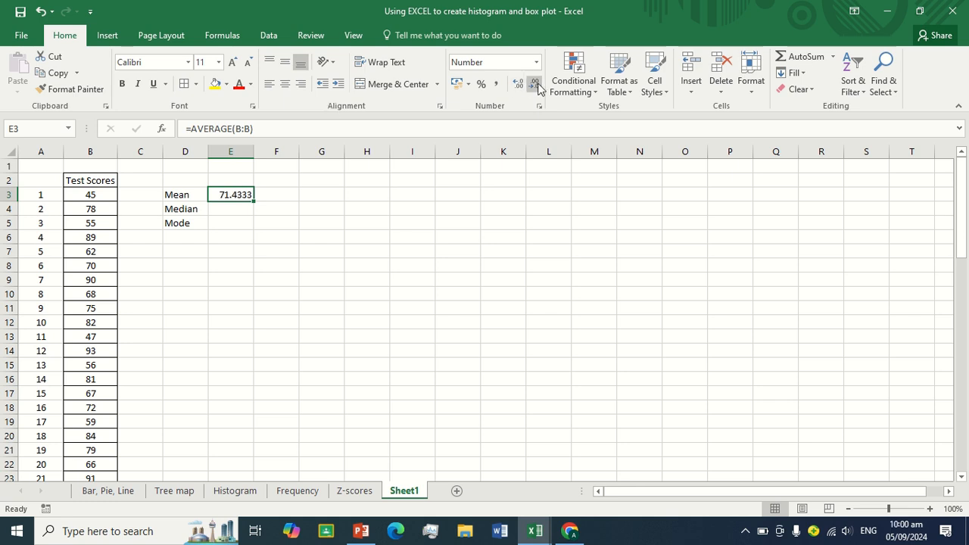
{"action": "left_click", "coordinate": [534, 84]}
{"action": "left_click", "coordinate": [535, 85]}
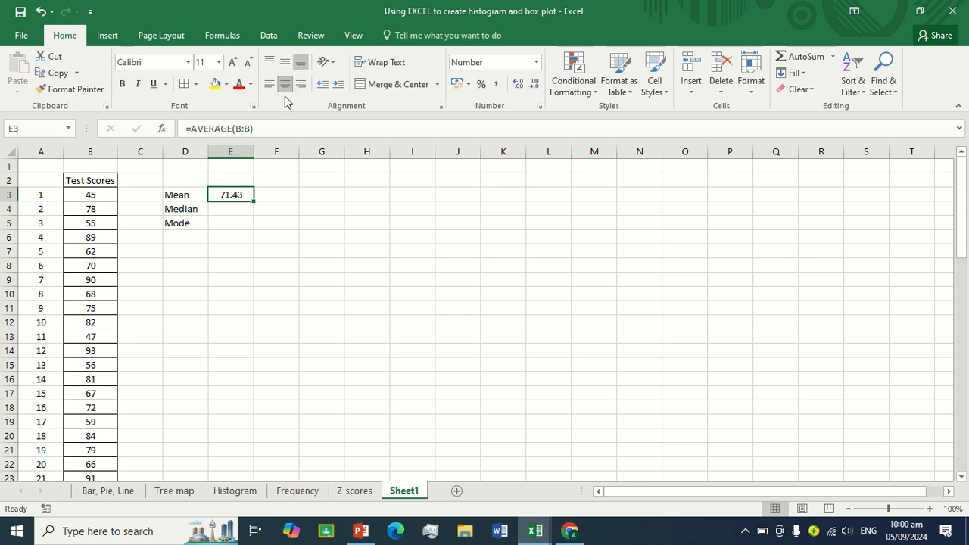
- Calculate the median of the test scores in cell E4 with the formula =MEDIAN(B:B)
{"action": "left_click", "coordinate": [241, 209]}
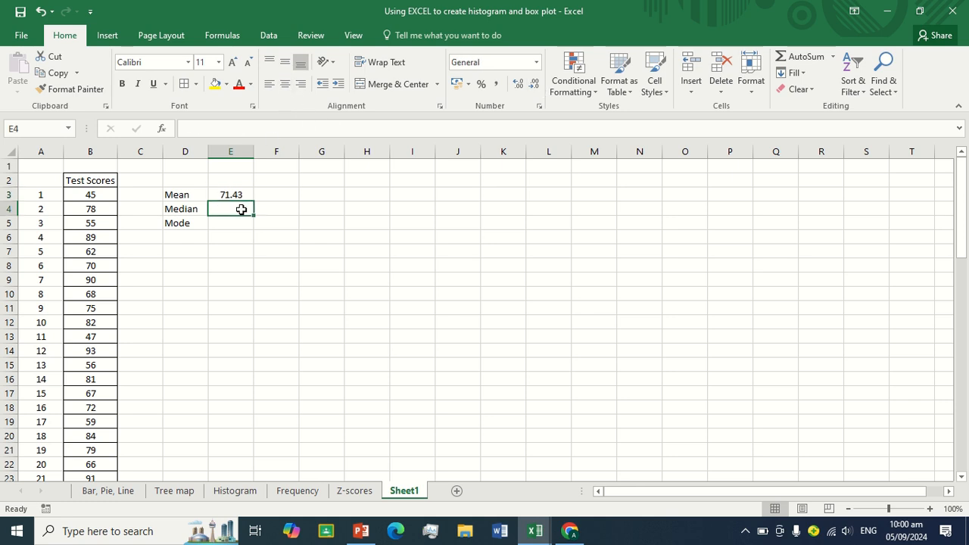
{"action": "type", "text": "=MEDI"}
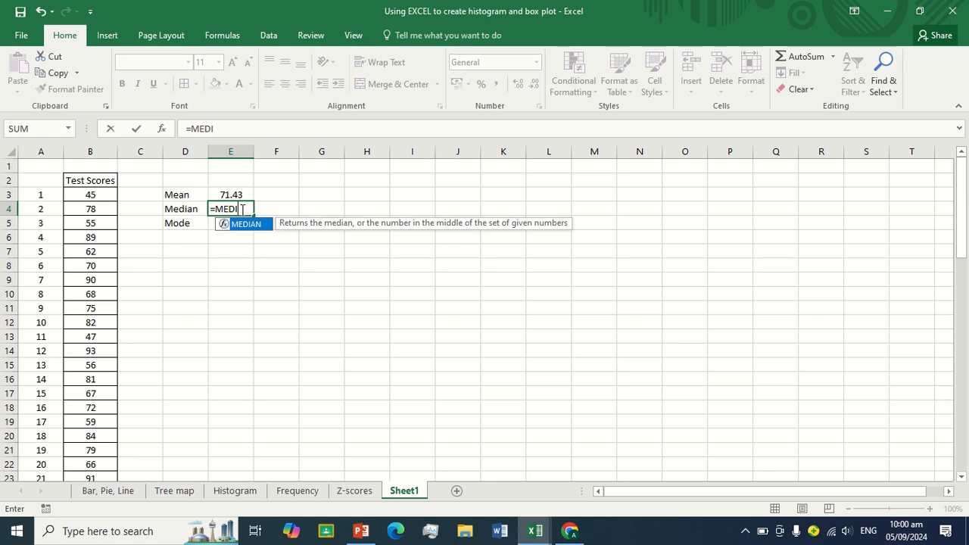
{"action": "double_click", "coordinate": [256, 225]}
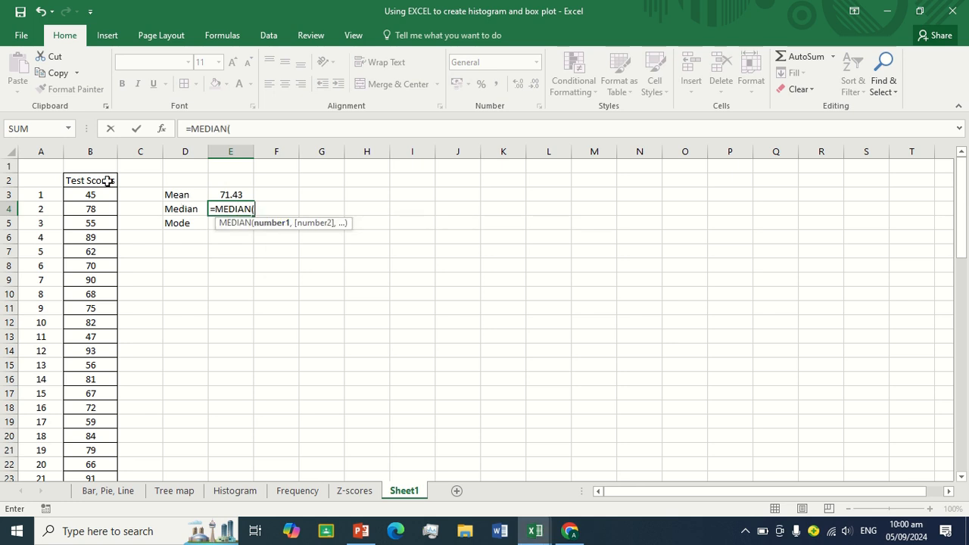
{"action": "left_click", "coordinate": [93, 151]}
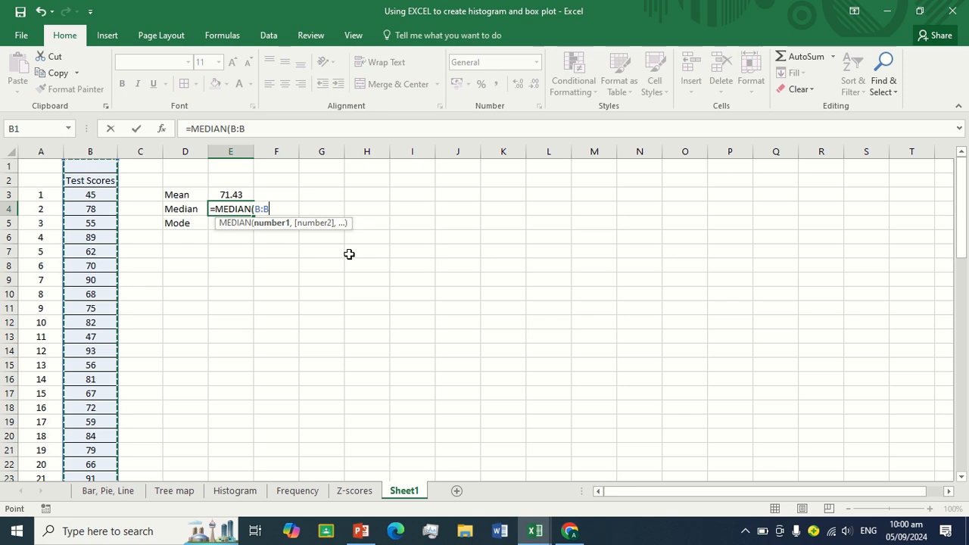
{"action": "type", "text": ")"}
{"action": "key", "text": "Return"}
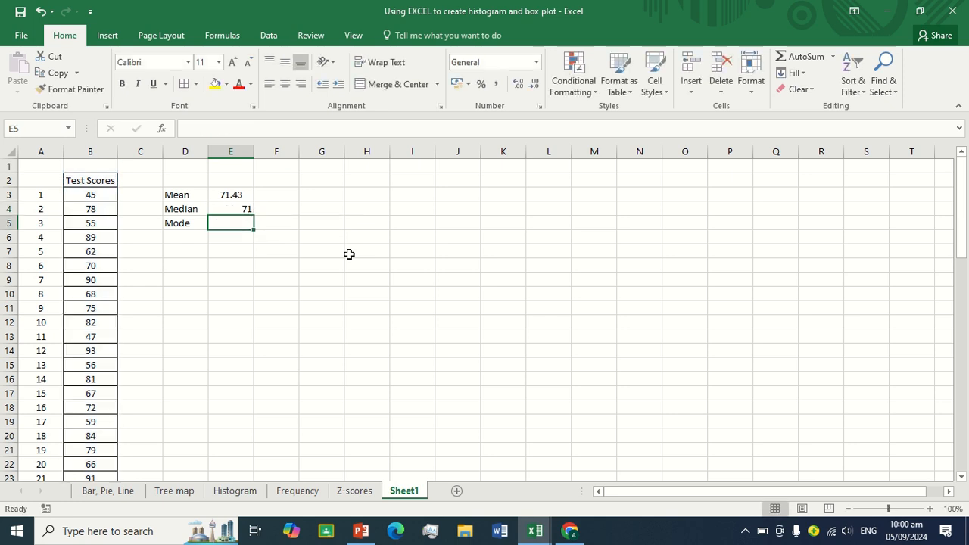
- Centre cell E4 horizontally and replace its formula with =MEDIAN(B3:B32), covering only the score cells
{"action": "left_click", "coordinate": [229, 204]}
{"action": "left_click", "coordinate": [285, 87]}
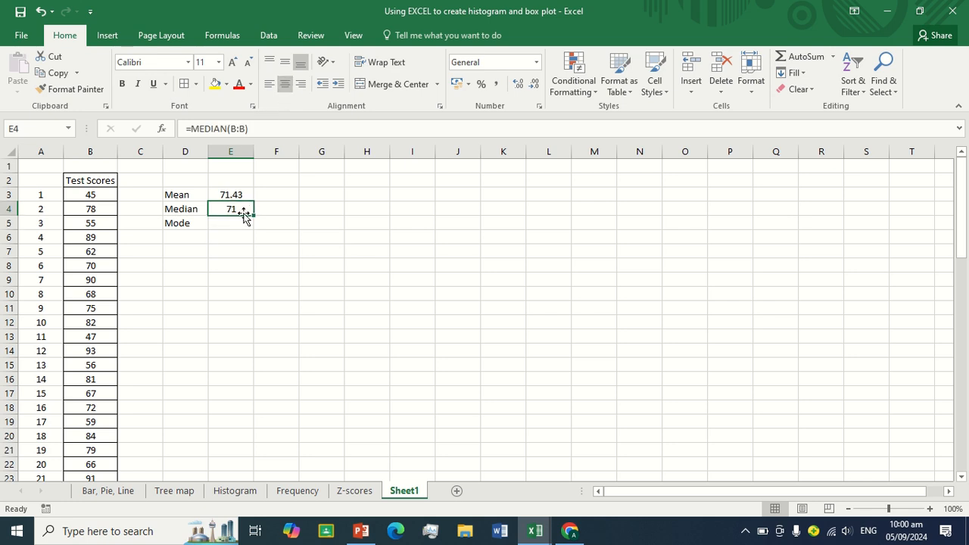
{"action": "type", "text": "="}
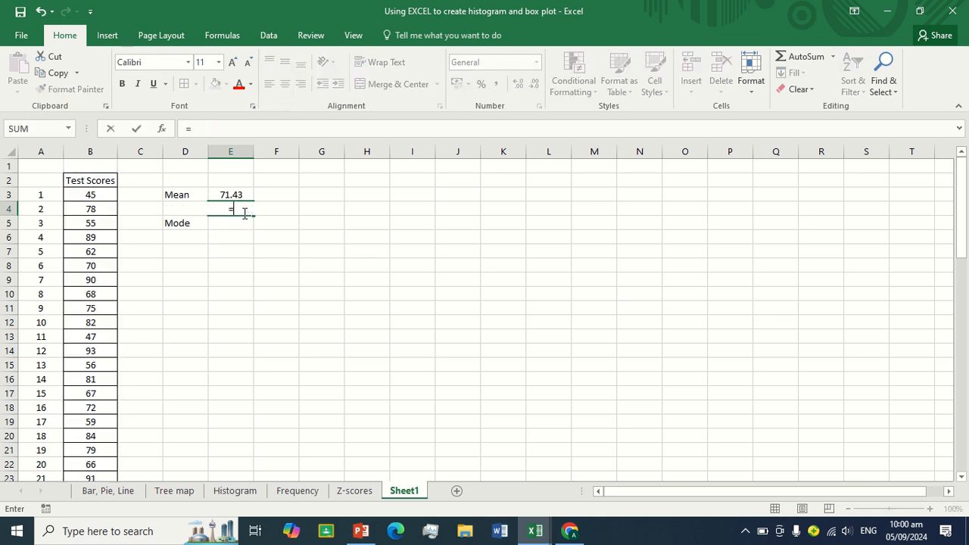
{"action": "type", "text": "MEDIAN("}
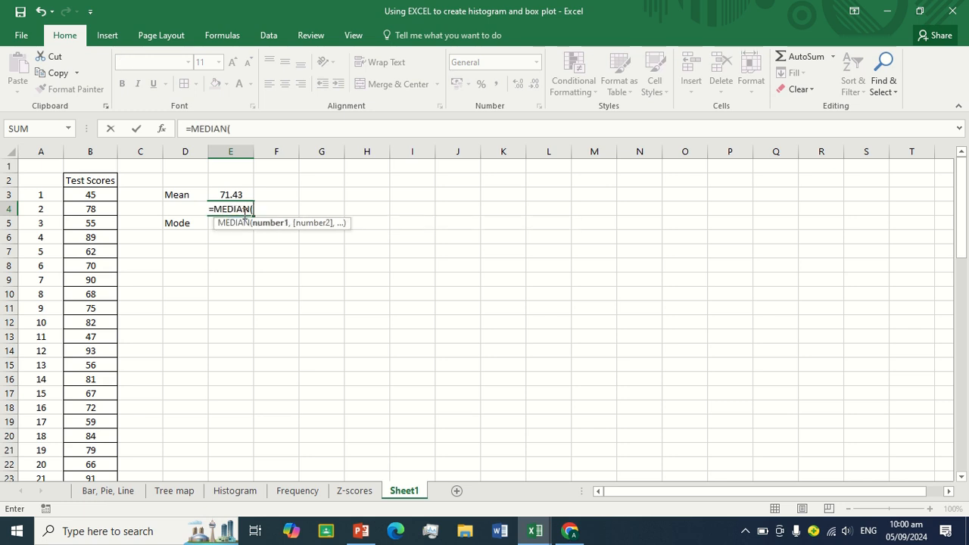
{"action": "left_click_drag", "start_coordinate": [106, 198], "coordinate": [103, 448]}
{"action": "key", "text": "Return"}
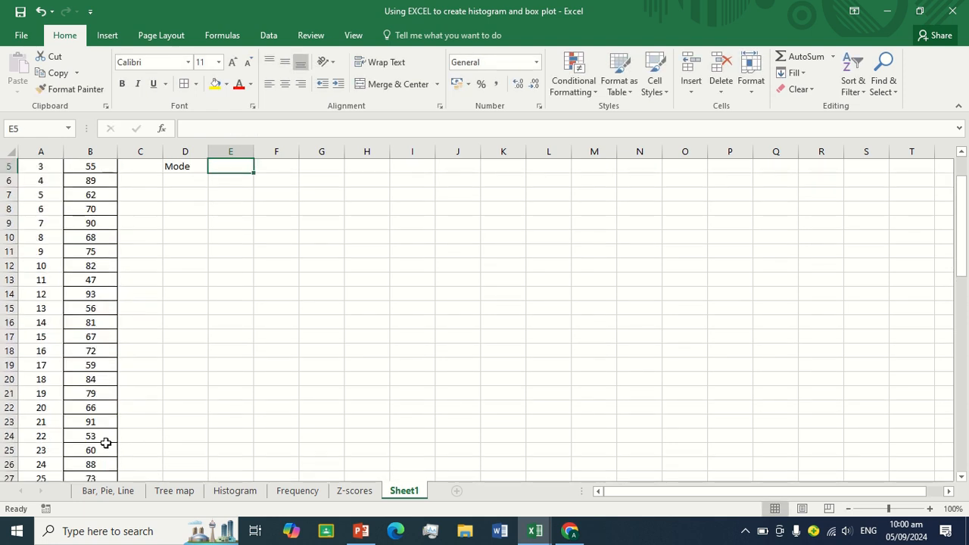
- Examine the end of the score list in column B and the range used by the median formula in cell E4
{"action": "scroll", "coordinate": [183, 415], "scroll_direction": "down", "scroll_amount": 5}
{"action": "left_click_drag", "start_coordinate": [82, 392], "coordinate": [370, 453]}
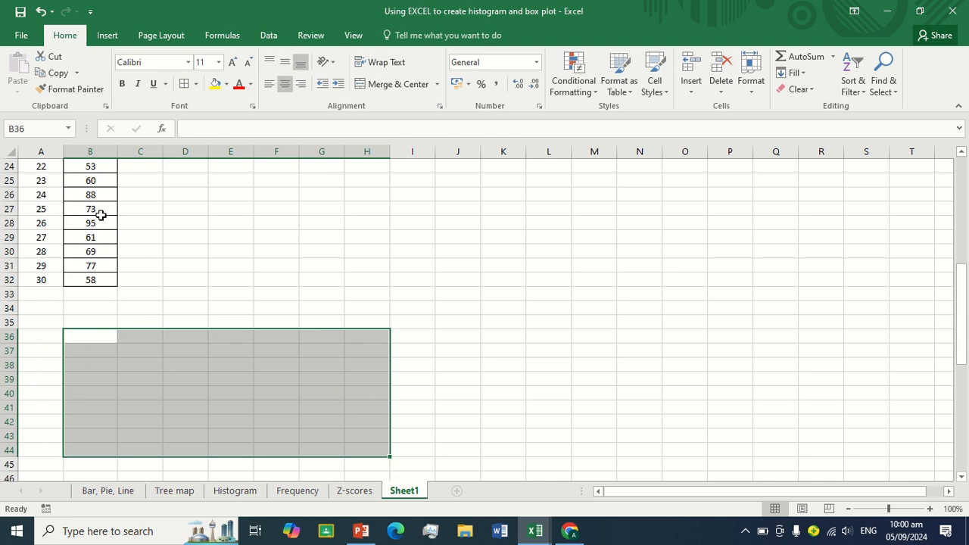
{"action": "left_click", "coordinate": [91, 152]}
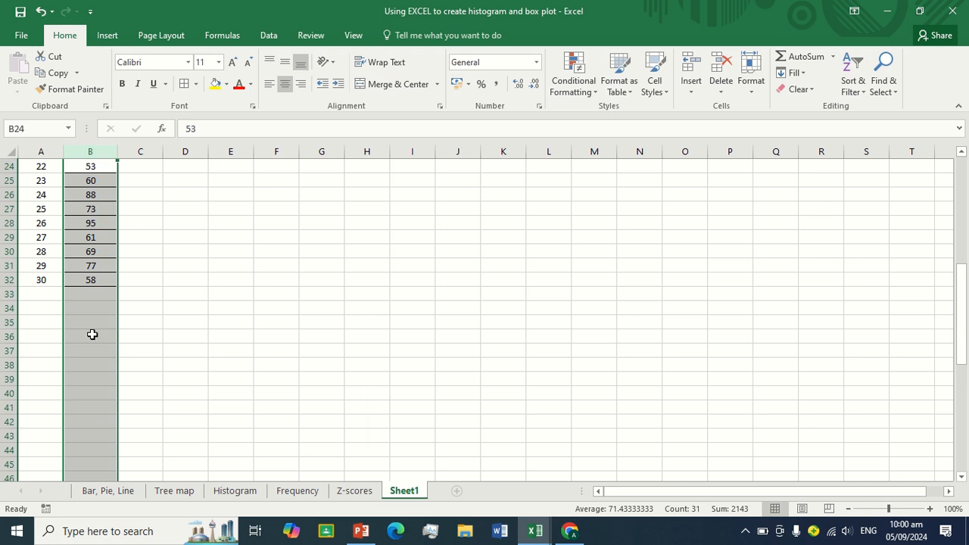
{"action": "left_click_drag", "start_coordinate": [95, 340], "coordinate": [98, 431]}
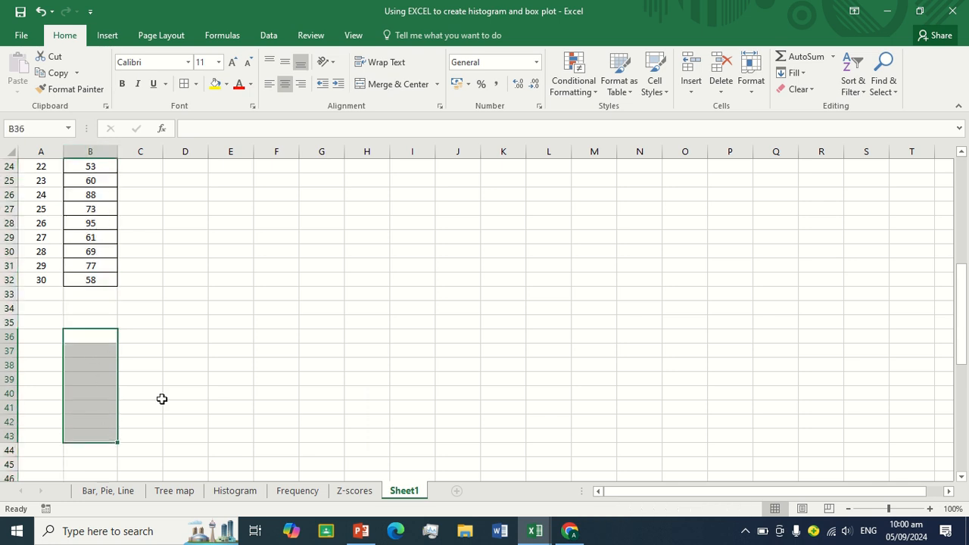
{"action": "scroll", "coordinate": [348, 365], "scroll_direction": "up", "scroll_amount": 8}
{"action": "left_click", "coordinate": [230, 210]}
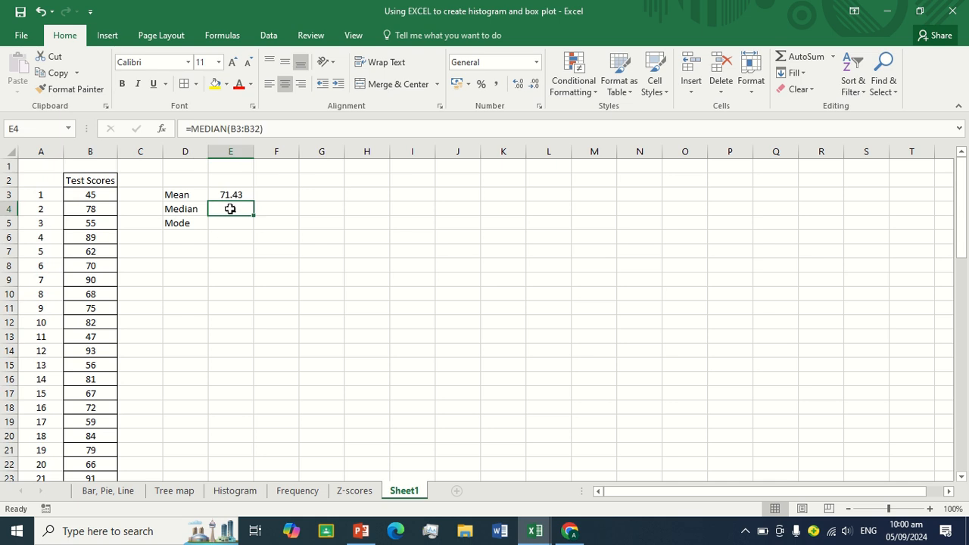
{"action": "left_click", "coordinate": [279, 129]}
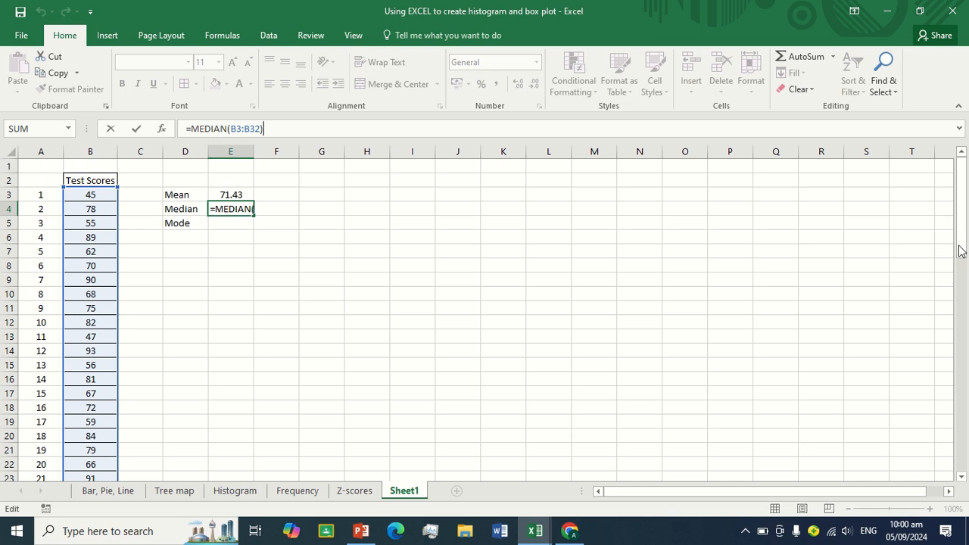
{"action": "left_click_drag", "start_coordinate": [960, 230], "coordinate": [839, 220]}
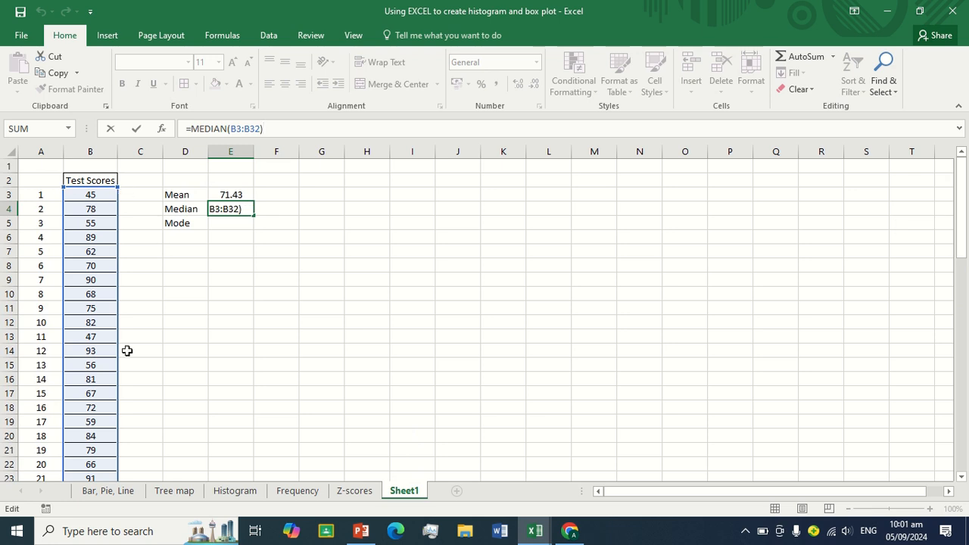
{"action": "left_click", "coordinate": [359, 236]}
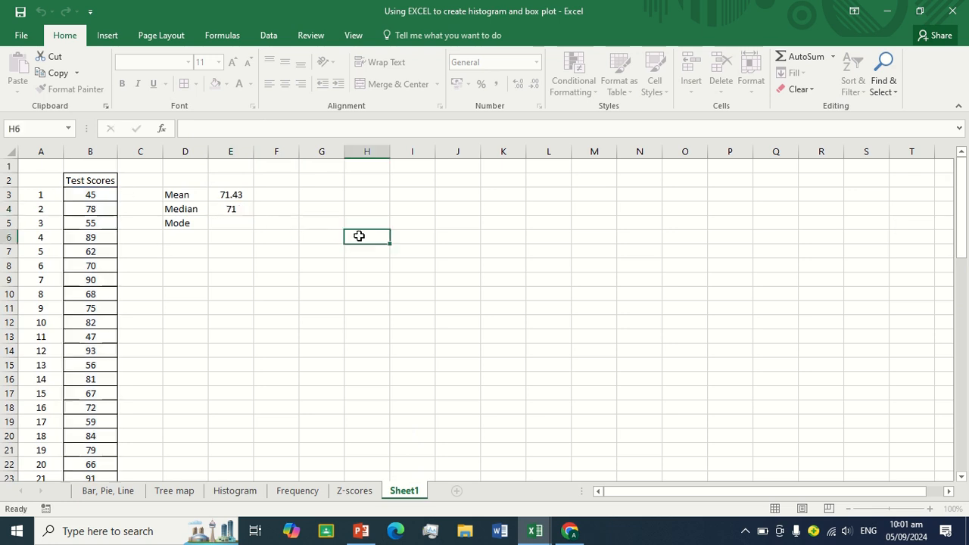
- Calculate the mode of the test scores in cell E5 with the formula =MODE.SNGL(B:B)
{"action": "left_click", "coordinate": [232, 222]}
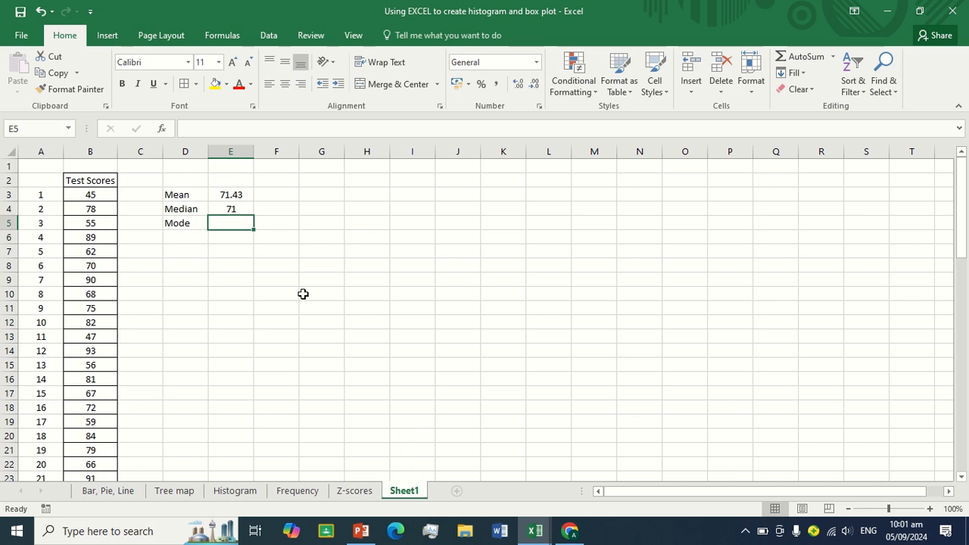
{"action": "type", "text": "="}
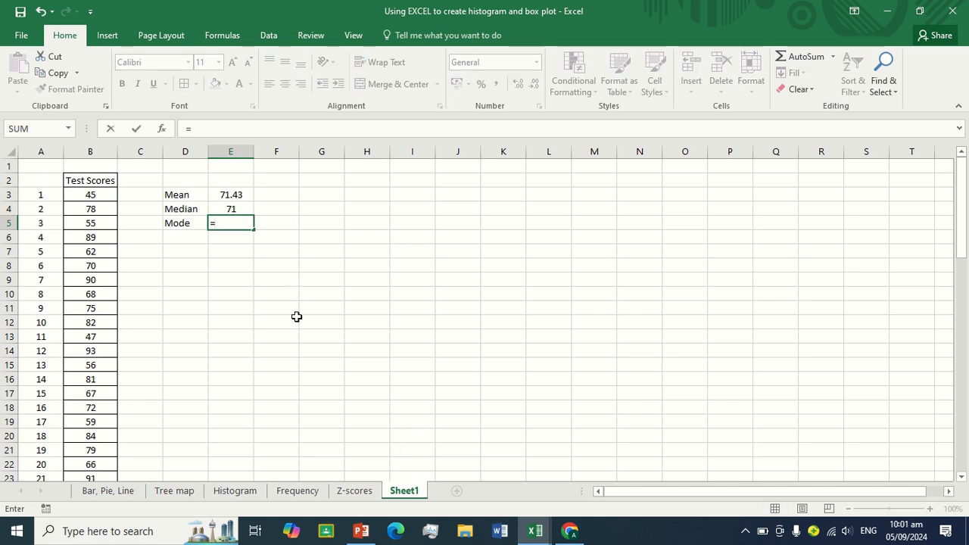
{"action": "type", "text": "MODE"}
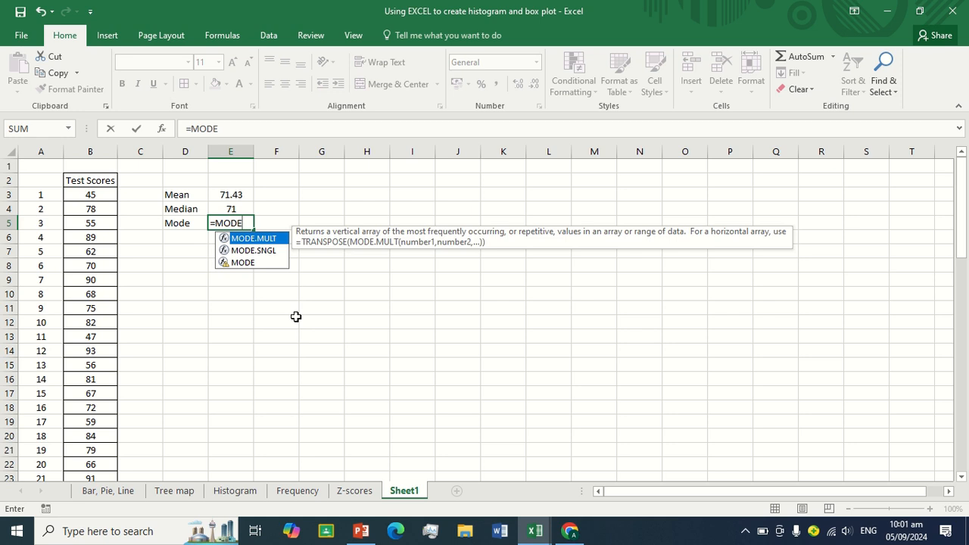
{"action": "left_click", "coordinate": [281, 256]}
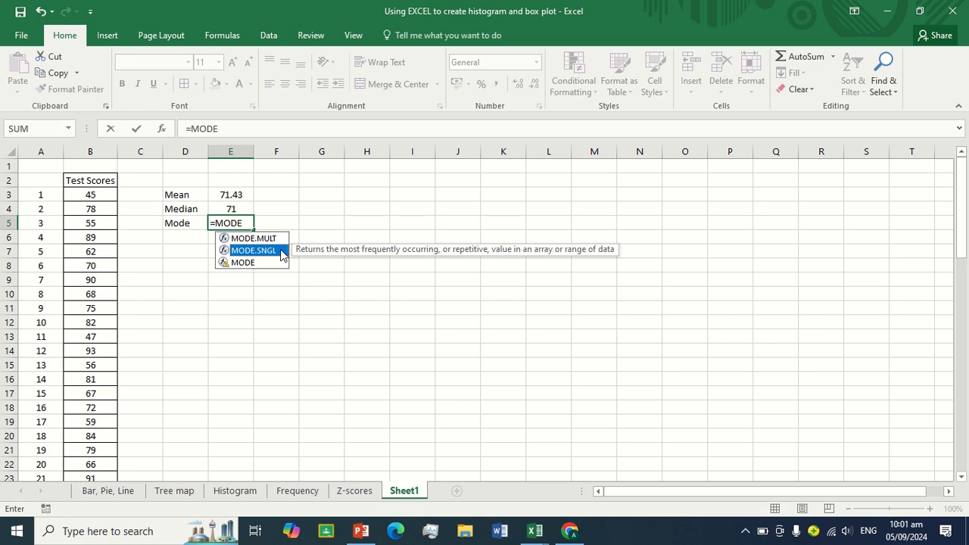
{"action": "double_click", "coordinate": [281, 255]}
{"action": "left_click", "coordinate": [100, 149]}
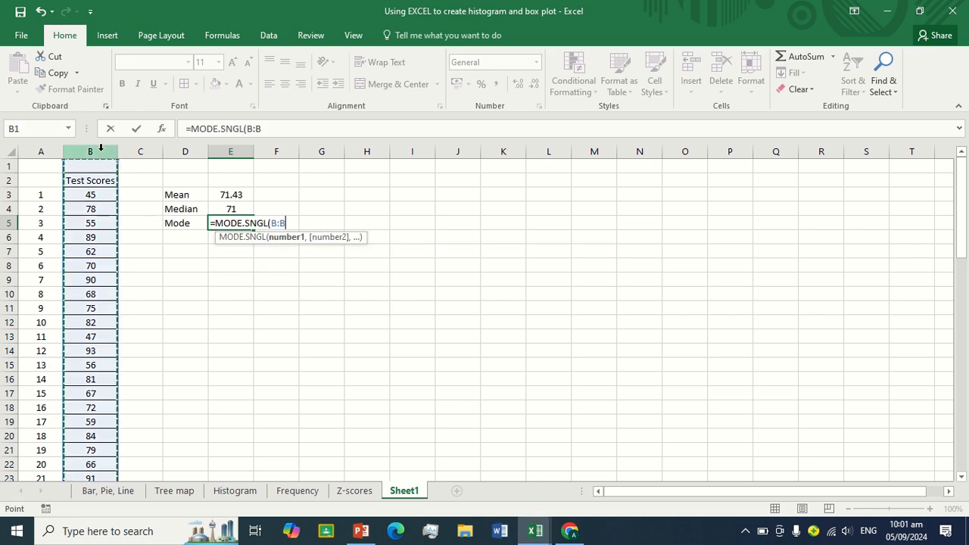
{"action": "type", "text": ")"}
{"action": "key", "text": "Return"}
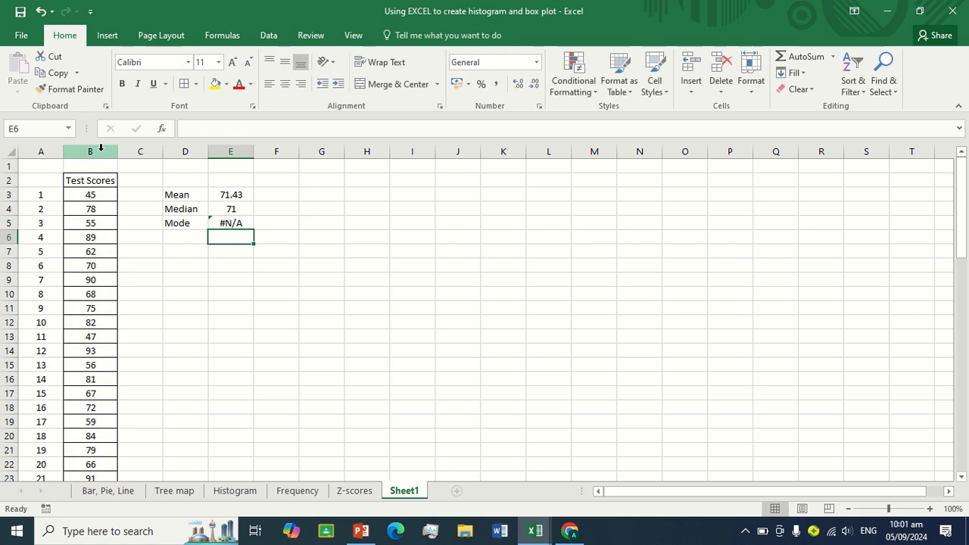
- Add the duplicate score 45 in cell B33 below the list and check the mode in cell E5
{"action": "left_click", "coordinate": [247, 223]}
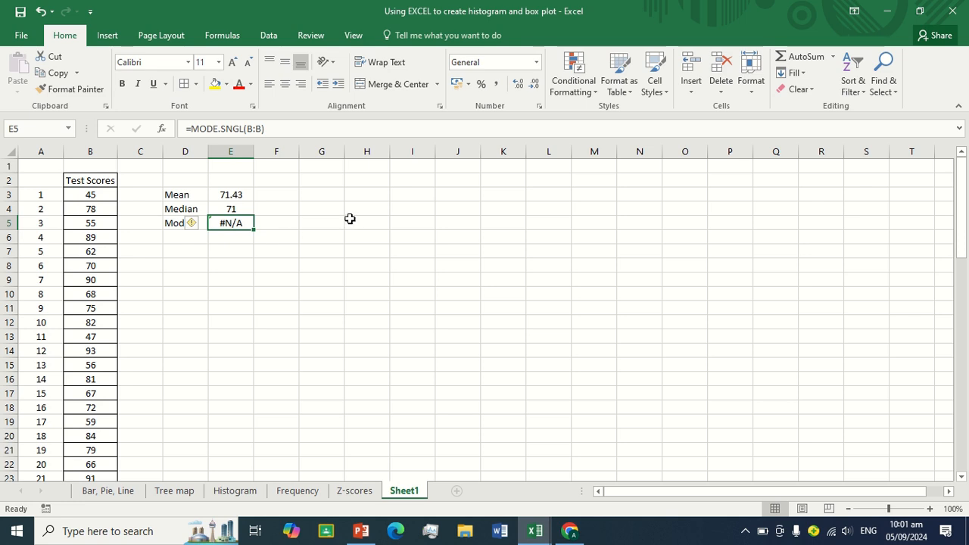
{"action": "scroll", "coordinate": [350, 219], "scroll_direction": "down", "scroll_amount": 1}
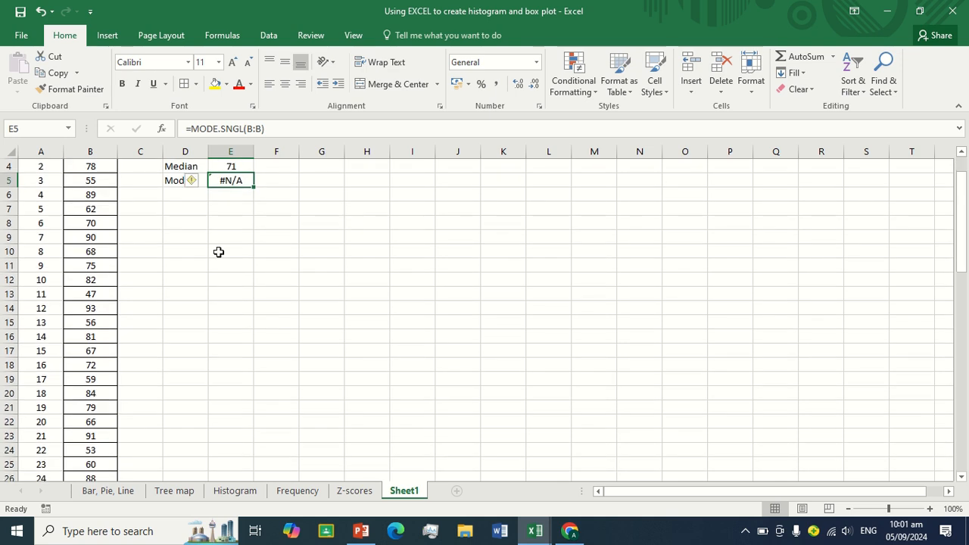
{"action": "scroll", "coordinate": [97, 316], "scroll_direction": "down", "scroll_amount": 5}
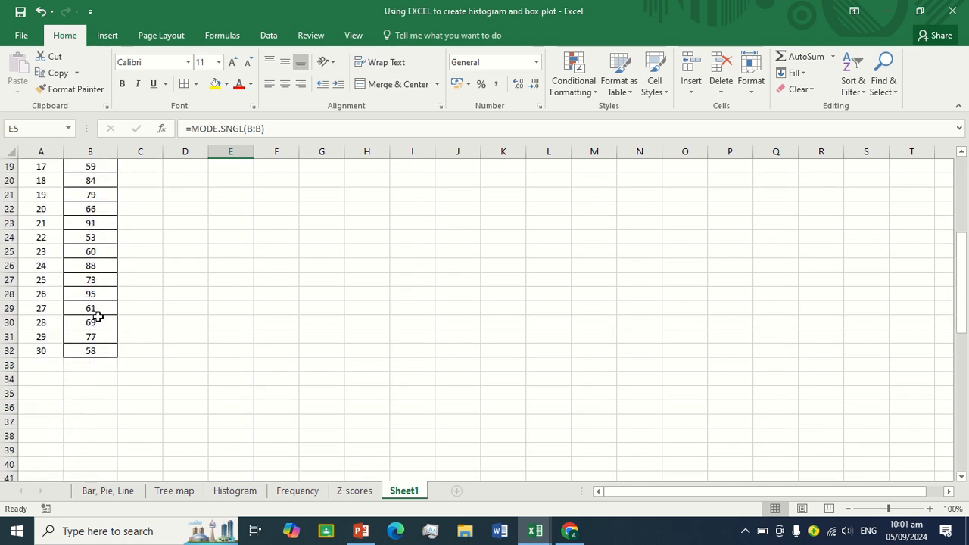
{"action": "left_click", "coordinate": [100, 368]}
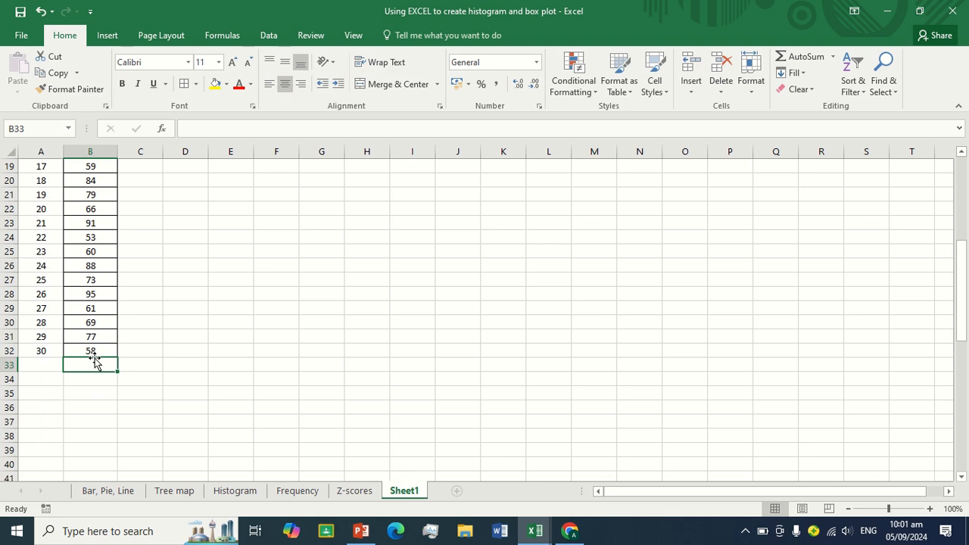
{"action": "type", "text": "45"}
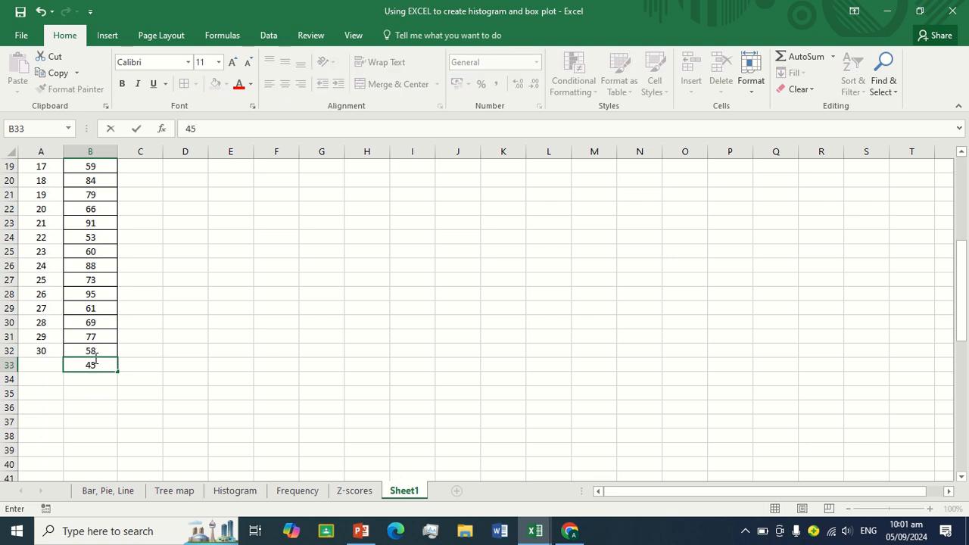
{"action": "key", "text": "Return"}
{"action": "scroll", "coordinate": [303, 324], "scroll_direction": "up", "scroll_amount": 6}
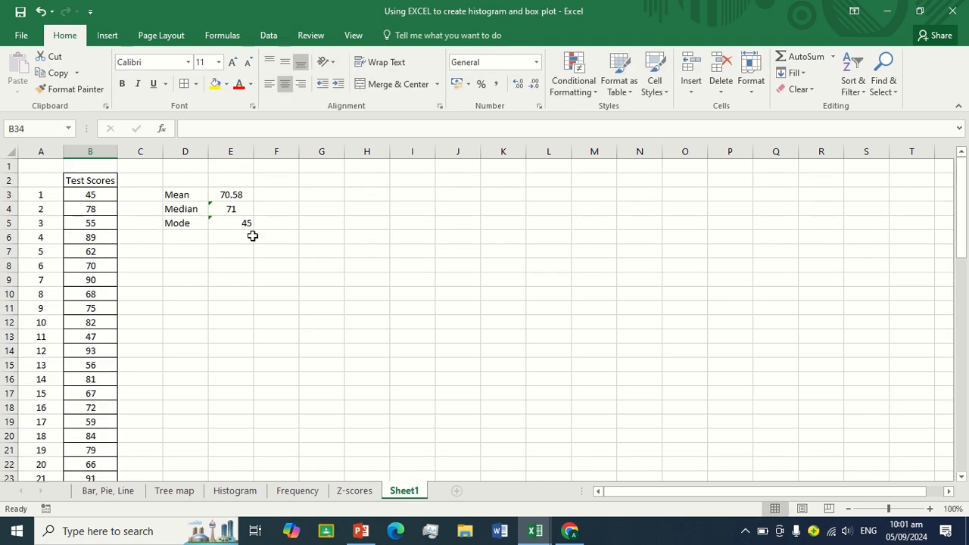
{"action": "left_click", "coordinate": [244, 223]}
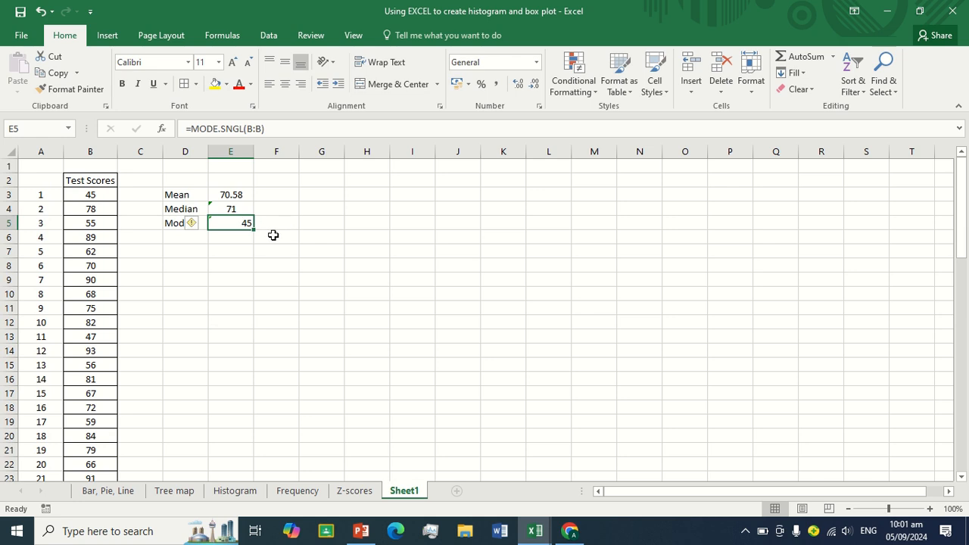
- Add another duplicate score, 95, in cell B34 directly below the extra 45
{"action": "left_click", "coordinate": [103, 198]}
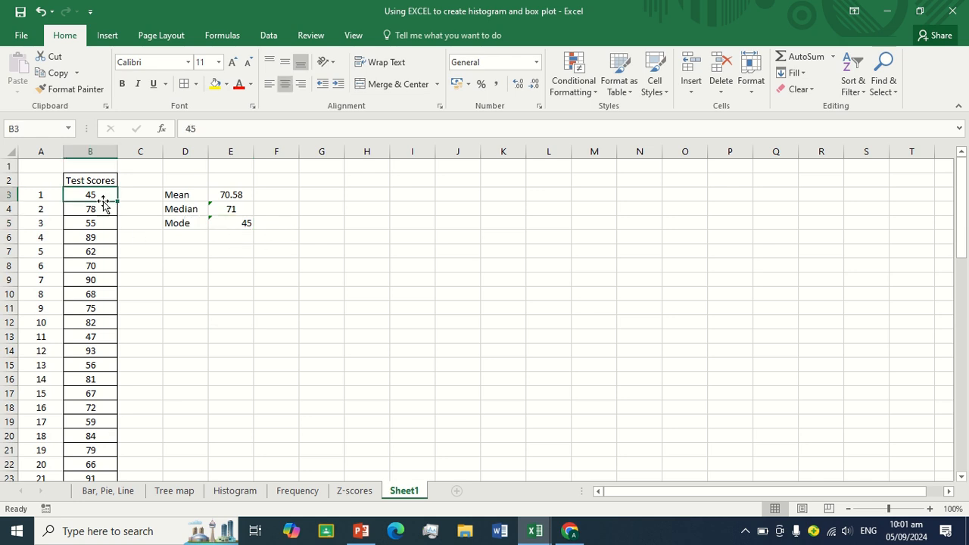
{"action": "scroll", "coordinate": [107, 217], "scroll_direction": "down", "scroll_amount": 3}
{"action": "scroll", "coordinate": [107, 216], "scroll_direction": "down", "scroll_amount": 5}
{"action": "left_click", "coordinate": [86, 295]}
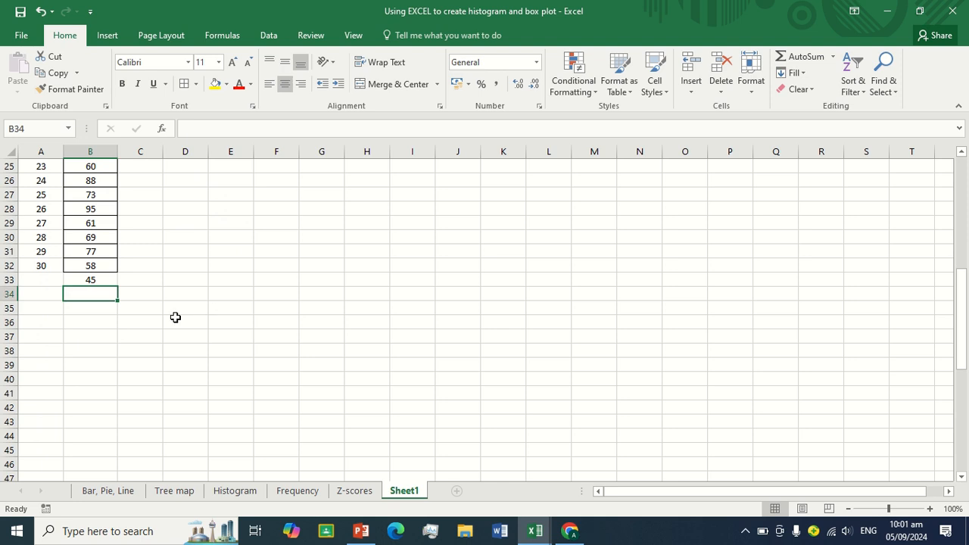
{"action": "type", "text": "95"}
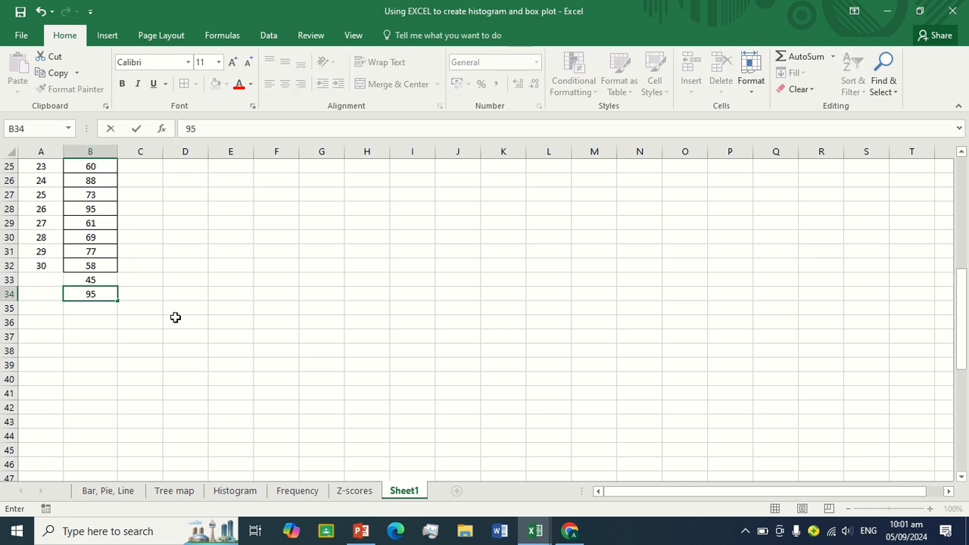
{"action": "key", "text": "Return"}
- Check the mode in cell E5 and its formula with both duplicate scores in the list
{"action": "scroll", "coordinate": [175, 318], "scroll_direction": "up", "scroll_amount": 8}
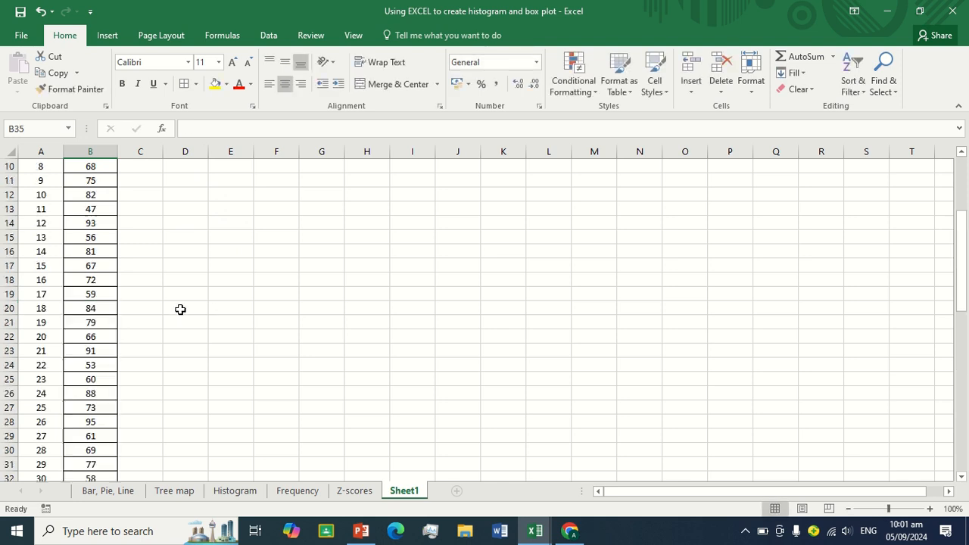
{"action": "left_click", "coordinate": [247, 224]}
{"action": "left_click", "coordinate": [287, 124]}
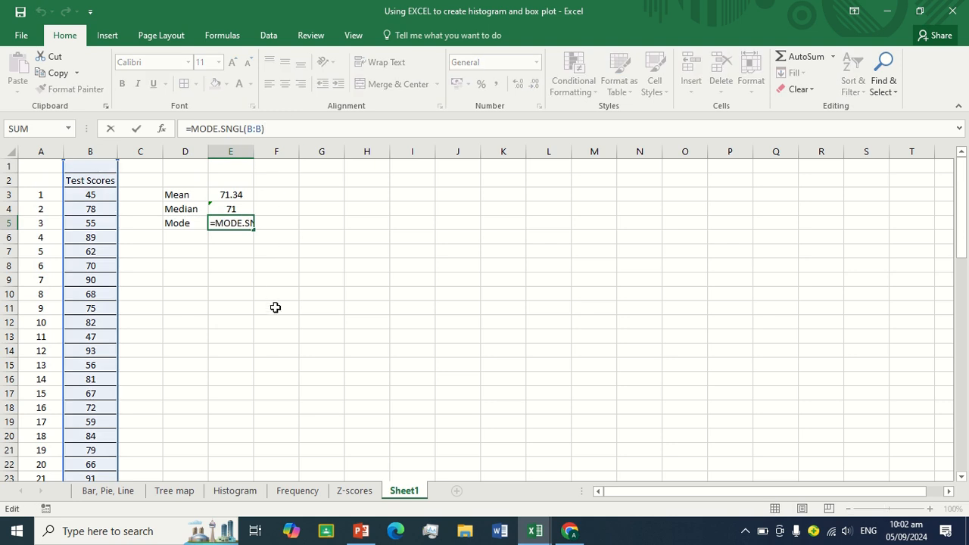
{"action": "left_click_drag", "start_coordinate": [957, 229], "coordinate": [955, 196]}
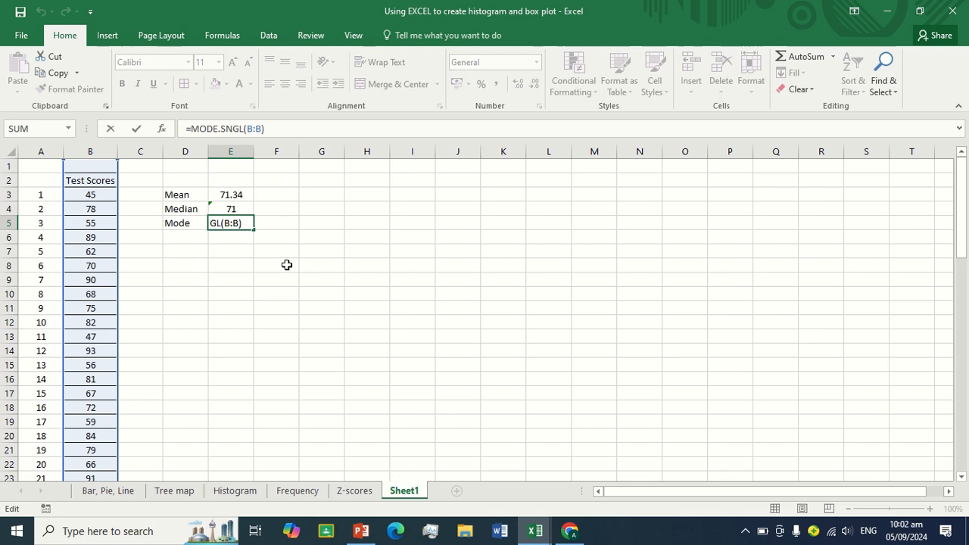
{"action": "key", "text": "Return"}
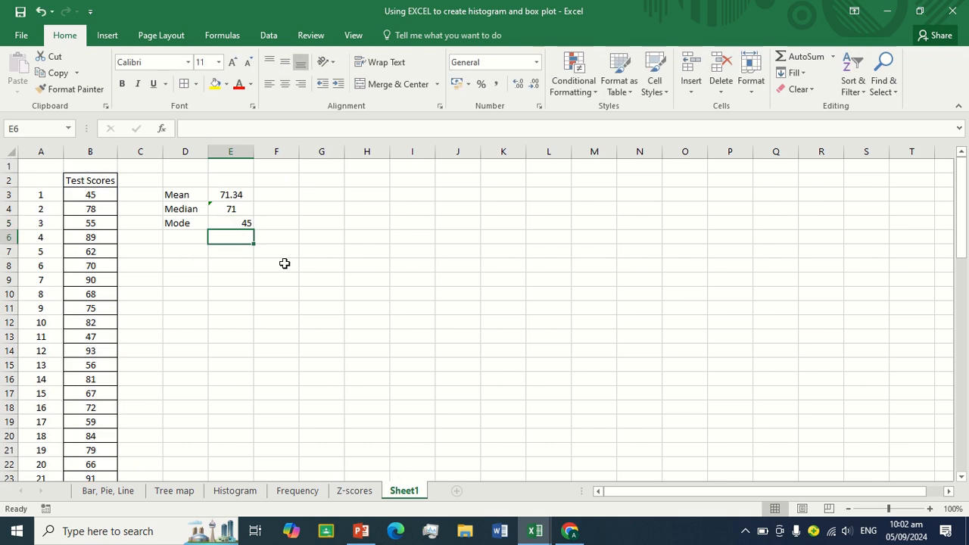
- Change the mode formula in cell E5 to =MODE.MULT(B:B)
{"action": "left_click", "coordinate": [244, 222]}
{"action": "left_click", "coordinate": [242, 130]}
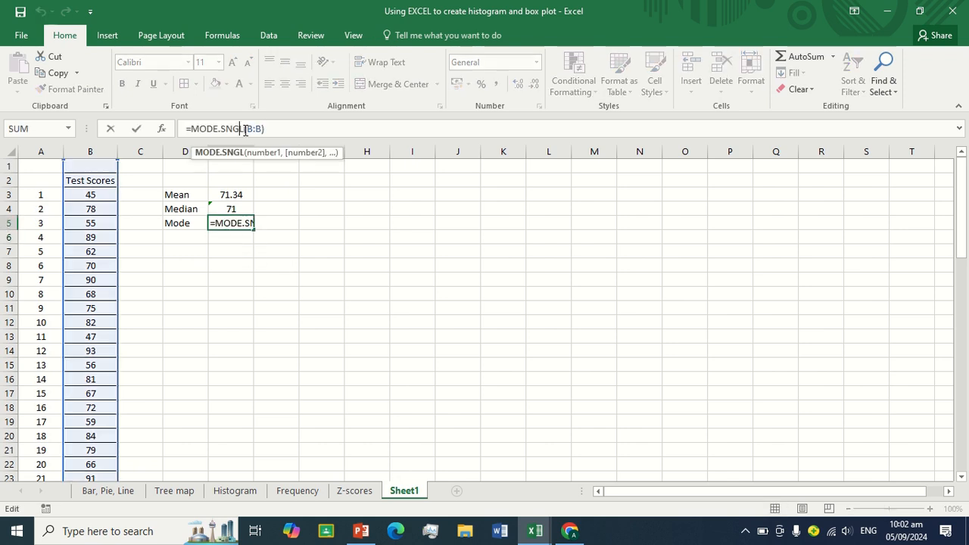
{"action": "key", "text": "BackSpace"}
{"action": "key", "text": "BackSpace"}
{"action": "key", "text": "BackSpace"}
{"action": "key", "text": "BackSpace"}
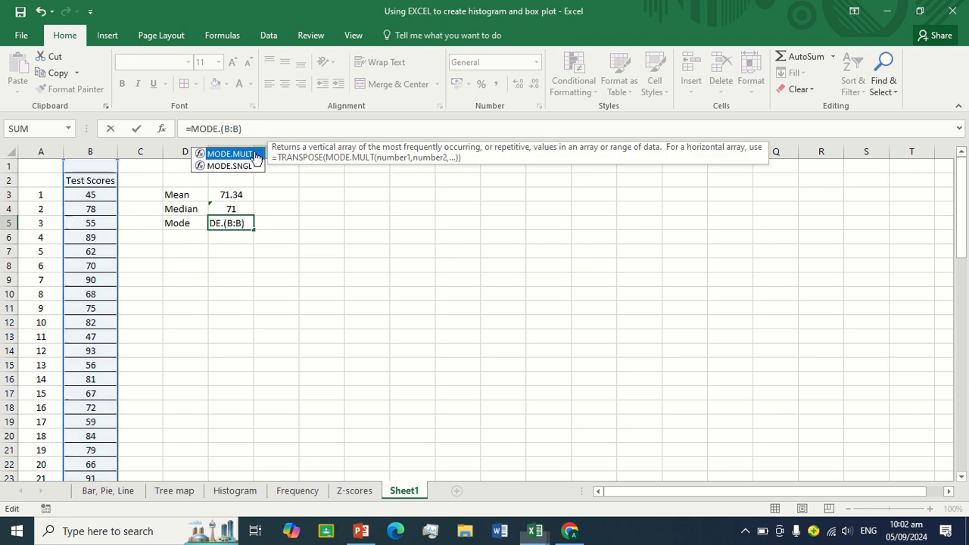
{"action": "double_click", "coordinate": [256, 154]}
{"action": "key", "text": "Return"}
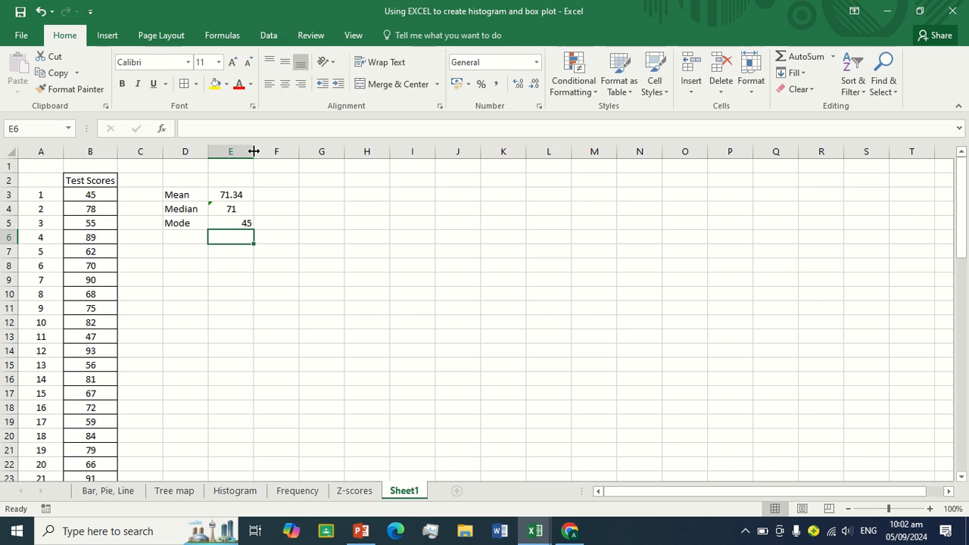
{"action": "left_click", "coordinate": [239, 223]}
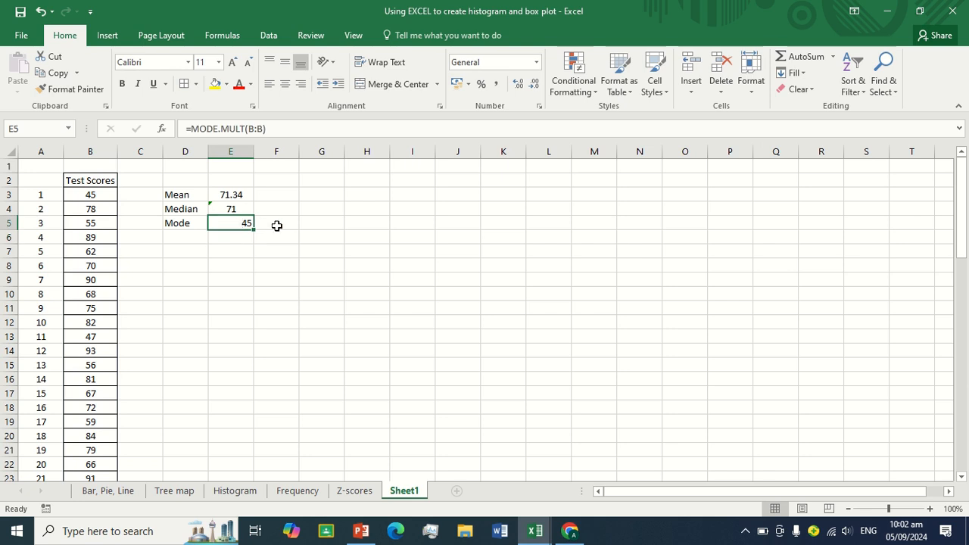
- Delete the two extra scores, 95 in cell B34 and 45 in cell B33, below the score list
{"action": "scroll", "coordinate": [220, 283], "scroll_direction": "down", "scroll_amount": 8}
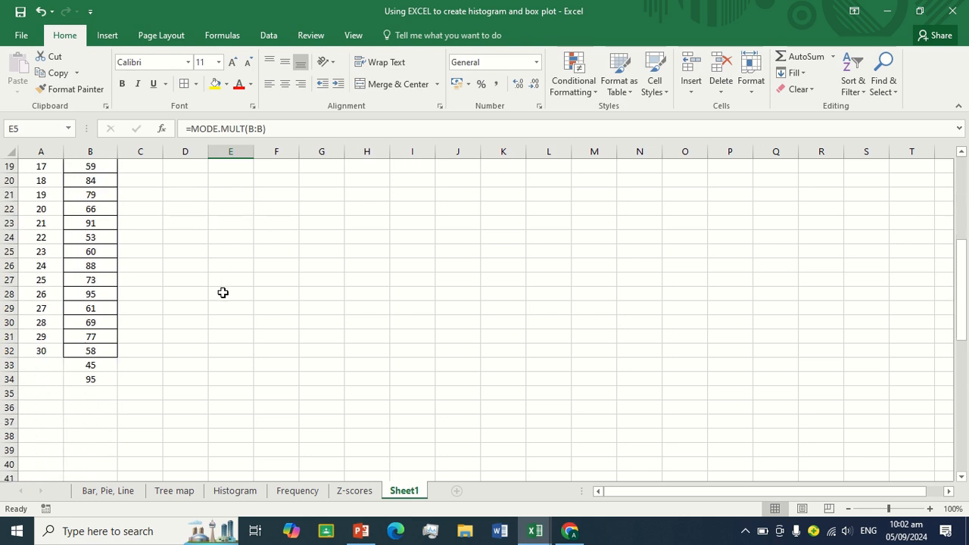
{"action": "left_click", "coordinate": [98, 295]}
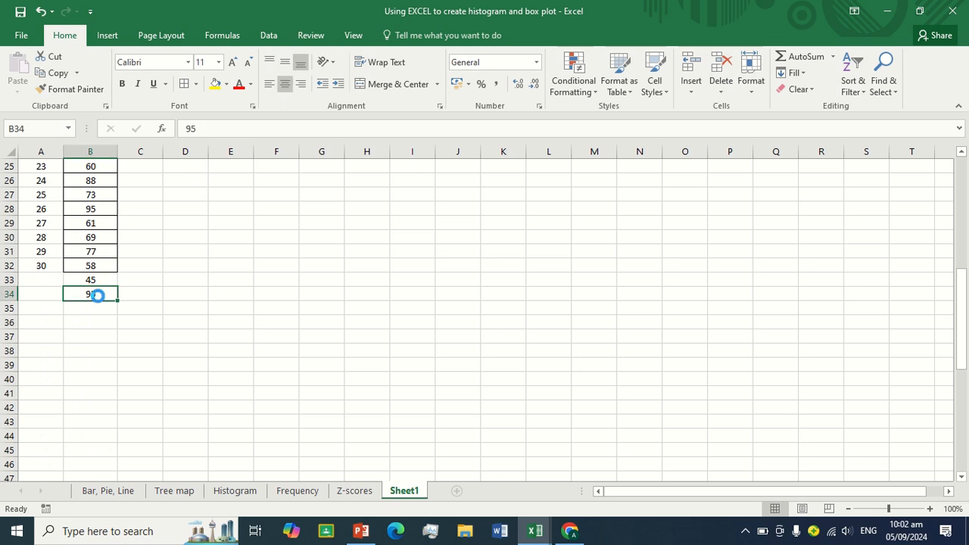
{"action": "key", "text": "Delete"}
{"action": "key", "text": "Up"}
{"action": "key", "text": "Delete"}
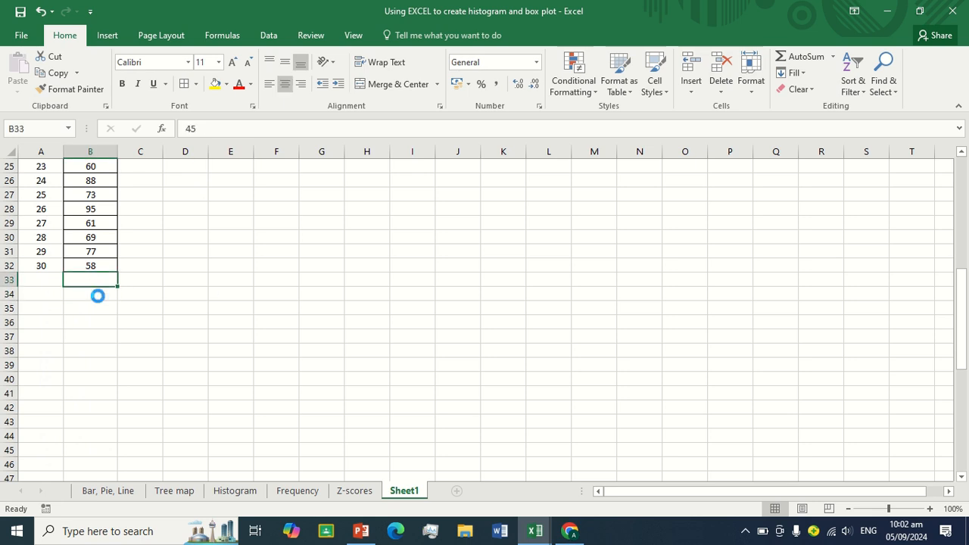
{"action": "scroll", "coordinate": [157, 252], "scroll_direction": "up", "scroll_amount": 7}
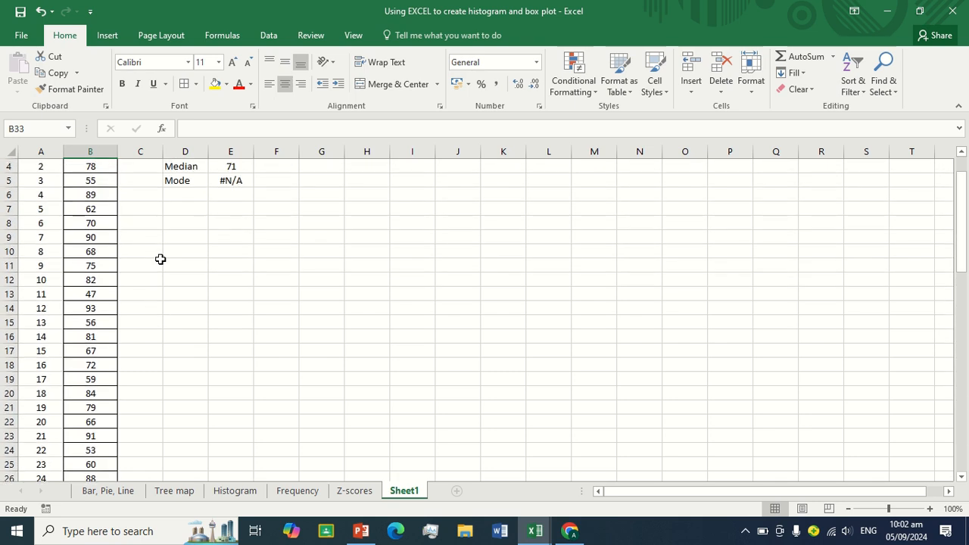
{"action": "scroll", "coordinate": [164, 260], "scroll_direction": "up", "scroll_amount": 1}
- Replace the mode formula in cell E5 with the text NONE and centre it in the cell
{"action": "left_click", "coordinate": [192, 238]}
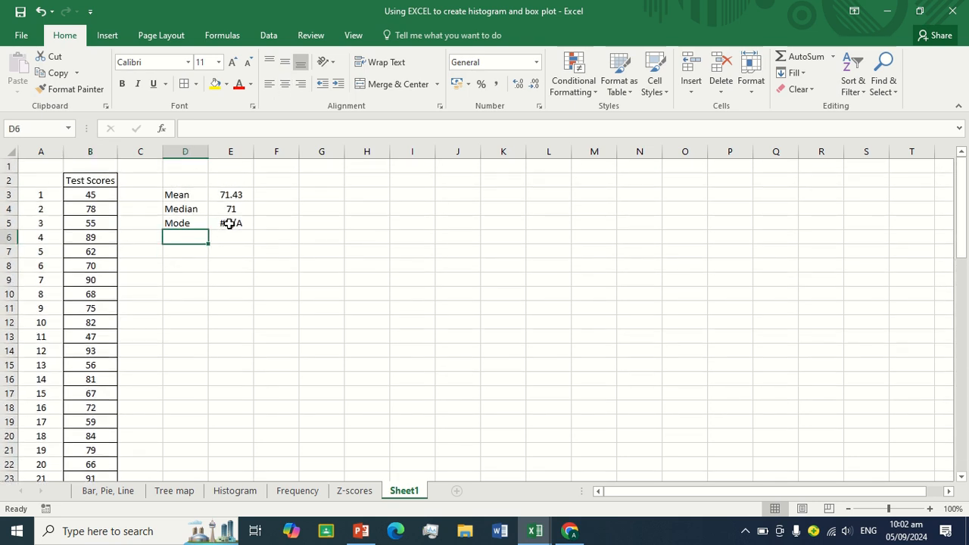
{"action": "left_click", "coordinate": [235, 224]}
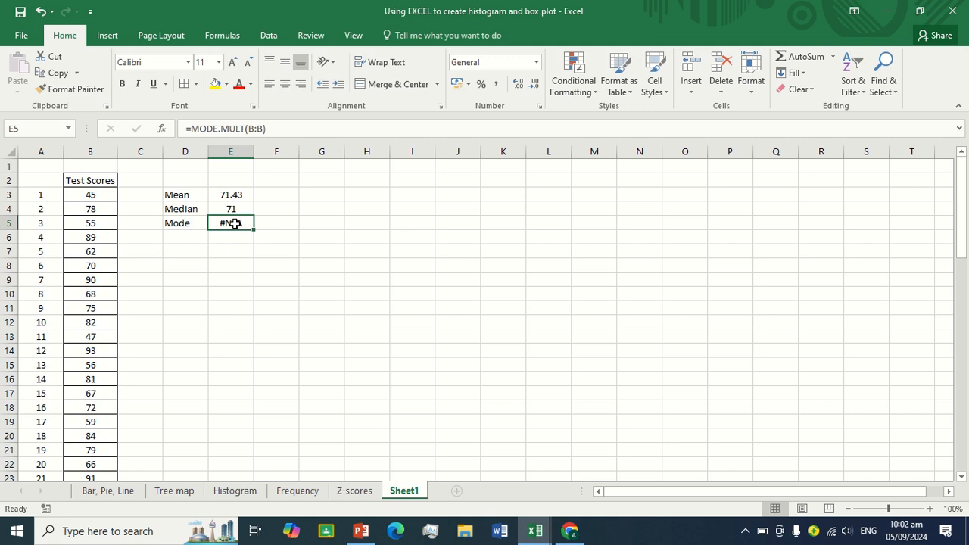
{"action": "key", "text": "Delete"}
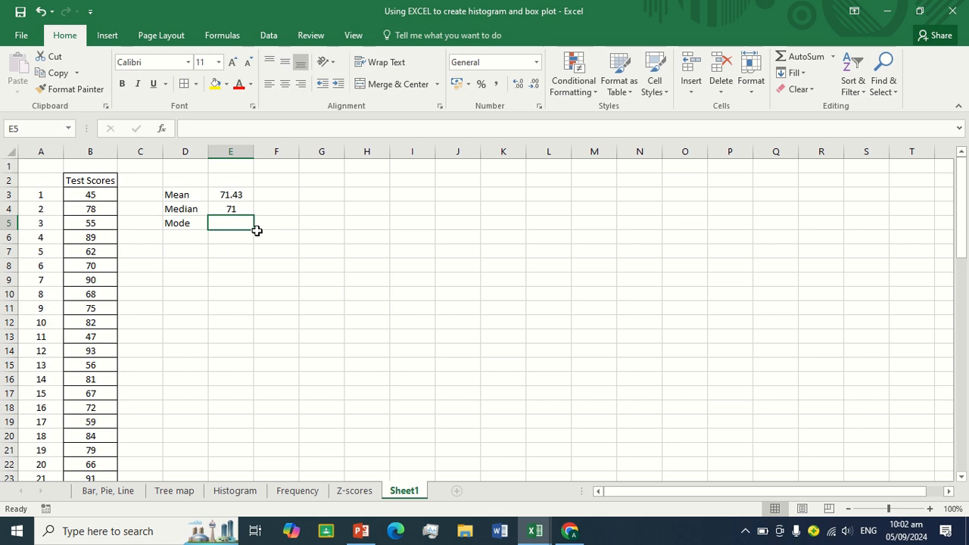
{"action": "type", "text": "NONE"}
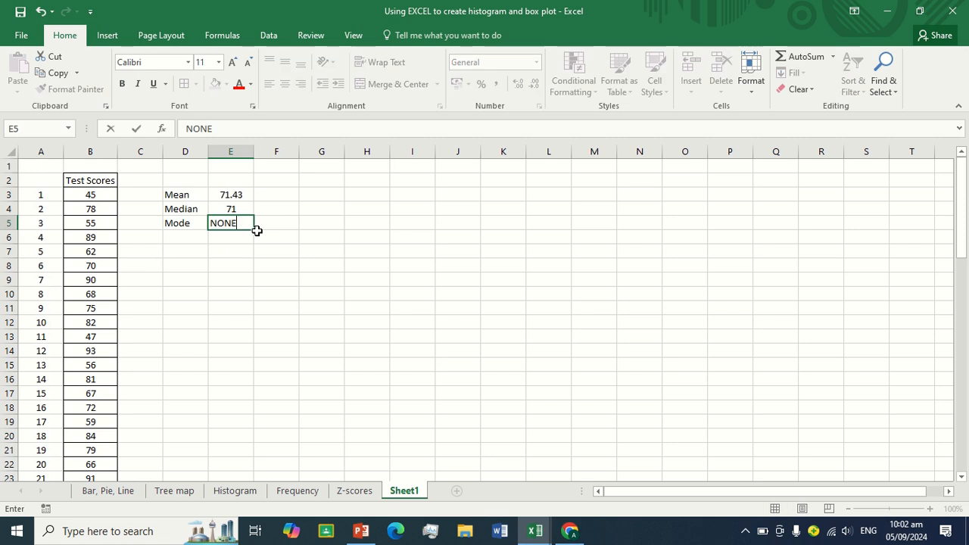
{"action": "key", "text": "Return"}
{"action": "key", "text": "Up"}
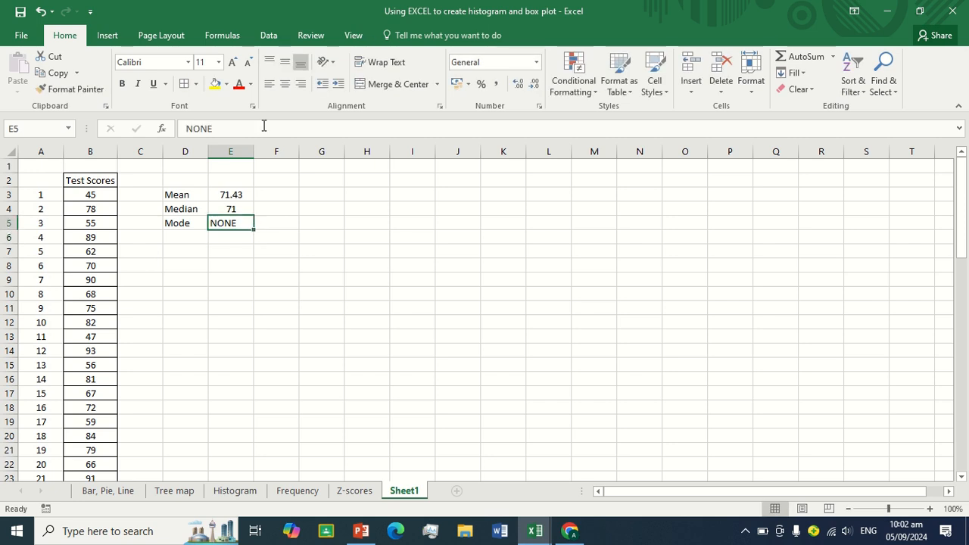
{"action": "left_click", "coordinate": [285, 84]}
- Add the label Range in cell D6 below the Mode label
{"action": "left_click", "coordinate": [169, 239]}
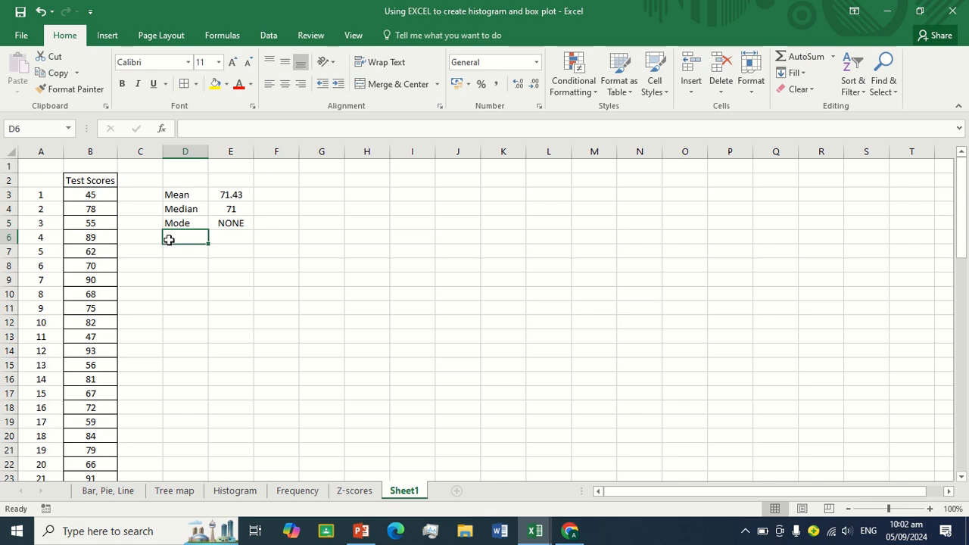
{"action": "type", "text": "Range"}
{"action": "key", "text": "Return"}
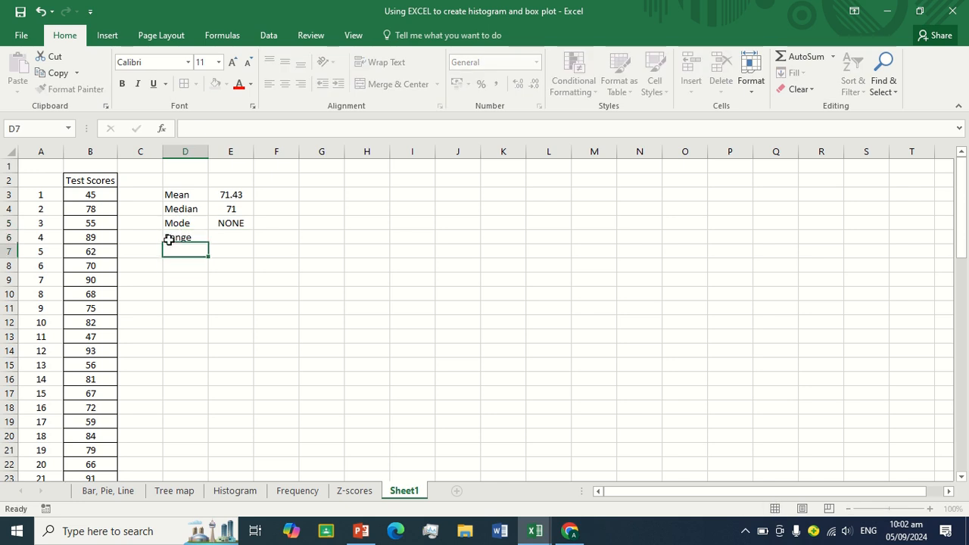
- Calculate the range of the test scores in cell E6 with =MAX(B:B)-MIN(B:B) and centre the result
{"action": "key", "text": "Return"}
{"action": "key", "text": "Right"}
{"action": "key", "text": "Right"}
{"action": "key", "text": "Up"}
{"action": "key", "text": "Up"}
{"action": "key", "text": "Left"}
{"action": "type", "text": "="}
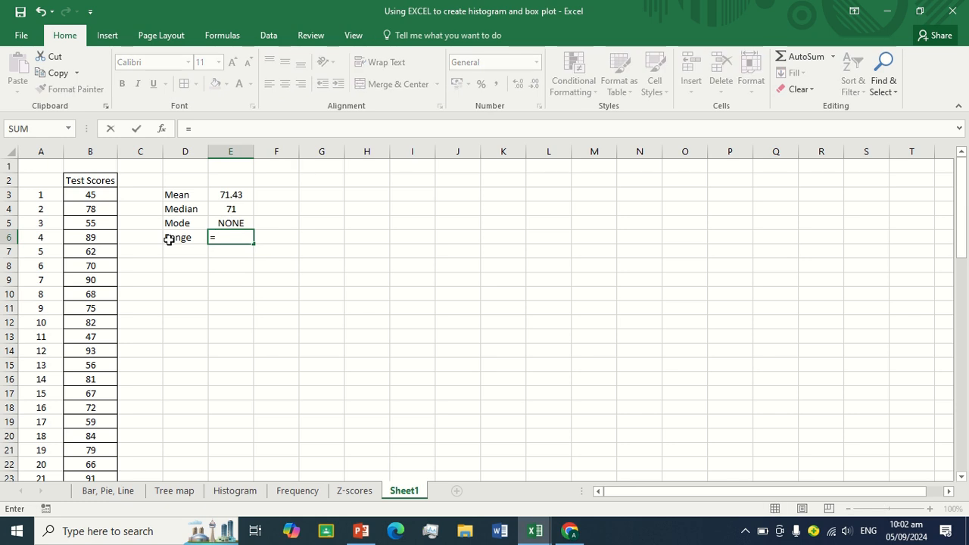
{"action": "type", "text": "MAX"}
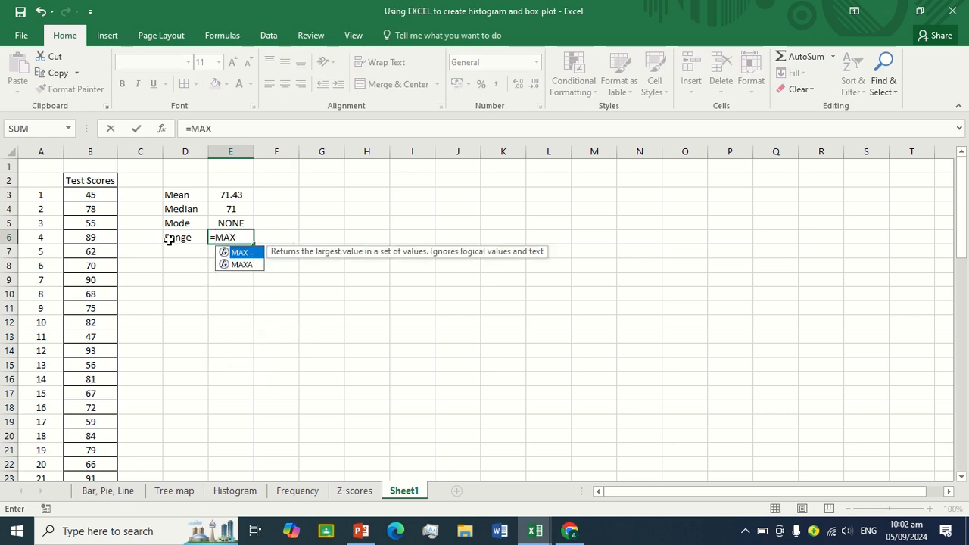
{"action": "type", "text": "("}
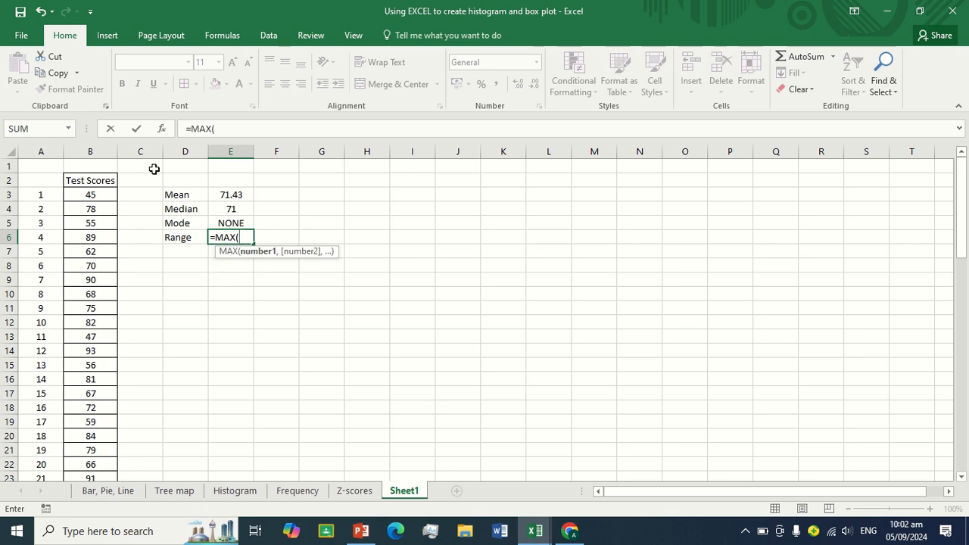
{"action": "left_click", "coordinate": [106, 147]}
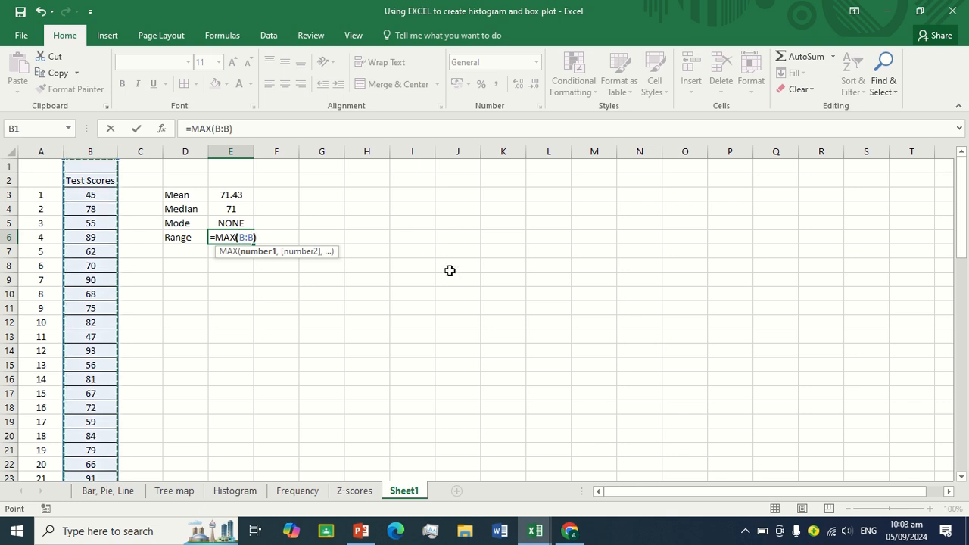
{"action": "type", "text": "-MIN("}
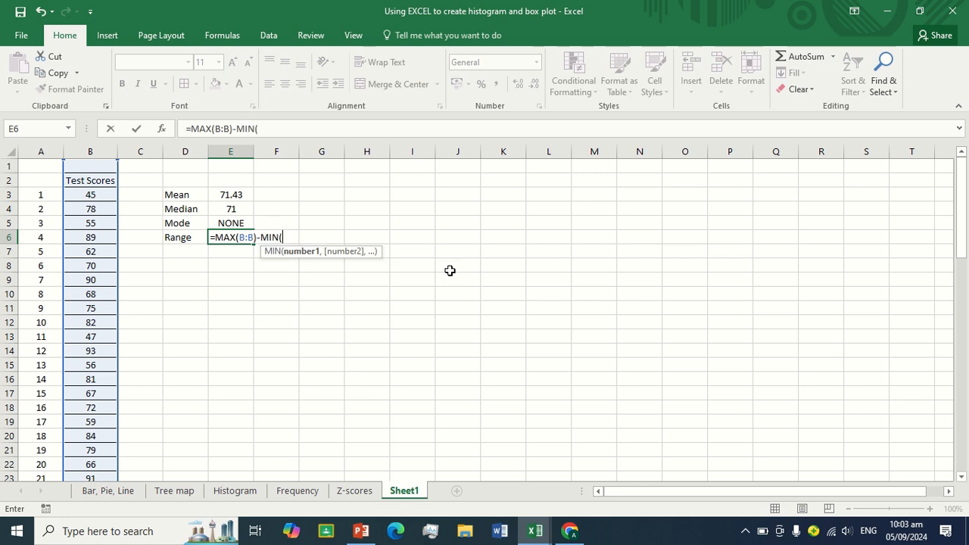
{"action": "left_click", "coordinate": [97, 147]}
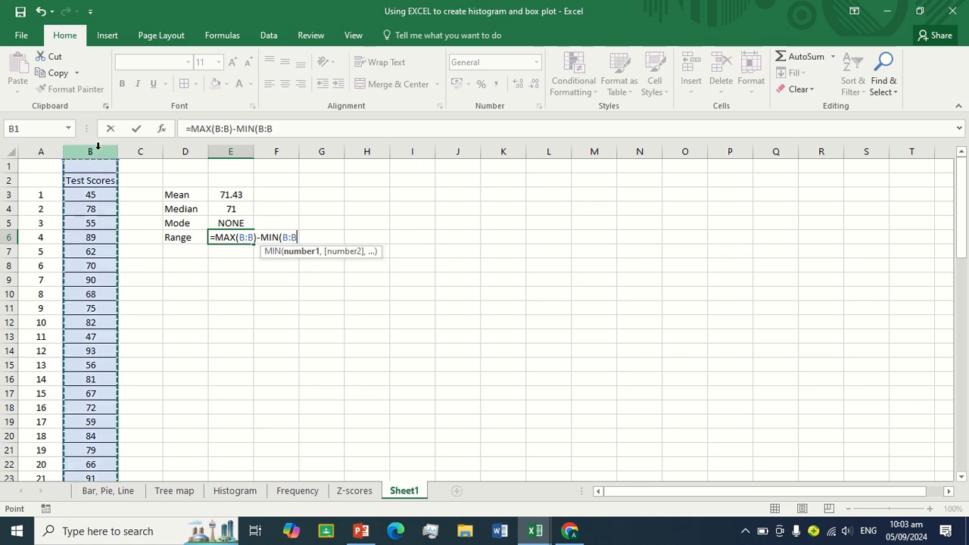
{"action": "type", "text": ")"}
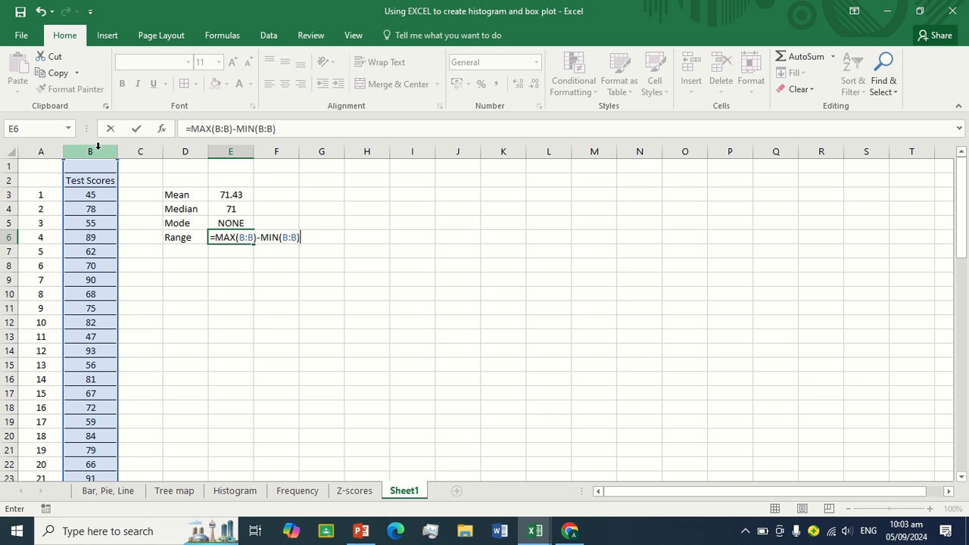
{"action": "key", "text": "Return"}
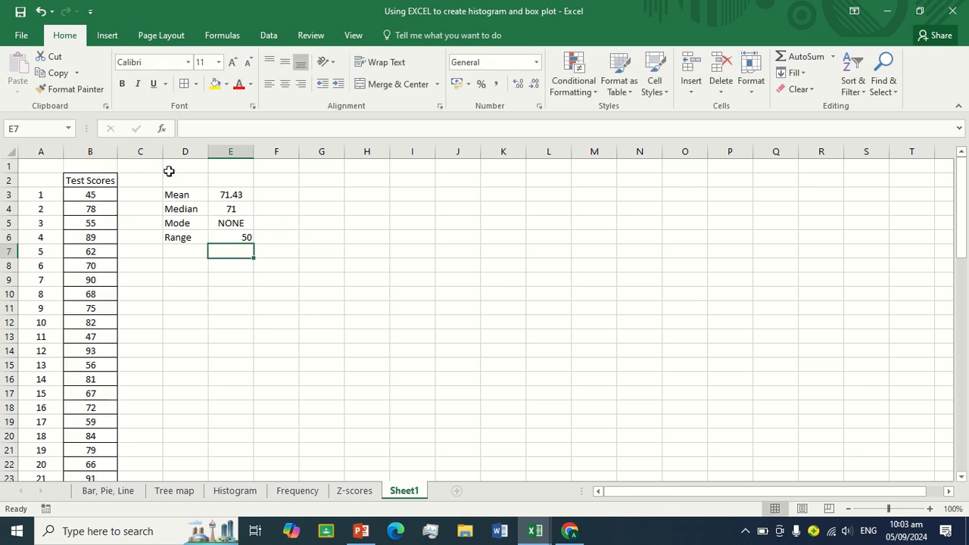
{"action": "left_click", "coordinate": [239, 237]}
{"action": "left_click", "coordinate": [285, 83]}
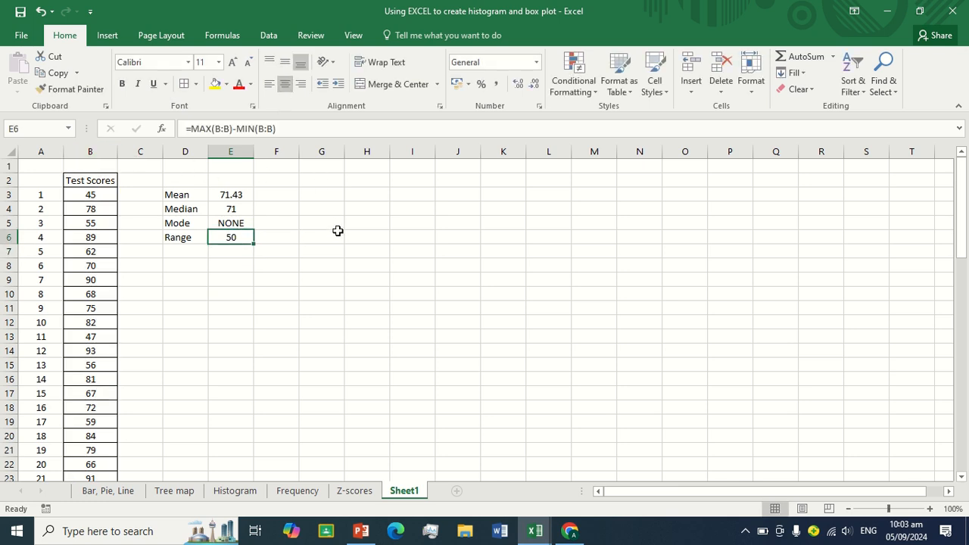
- Calculate the highest test score separately in cell G6 with the formula =MAX(B:B)
{"action": "left_click", "coordinate": [336, 233]}
{"action": "type", "text": "=MA"}
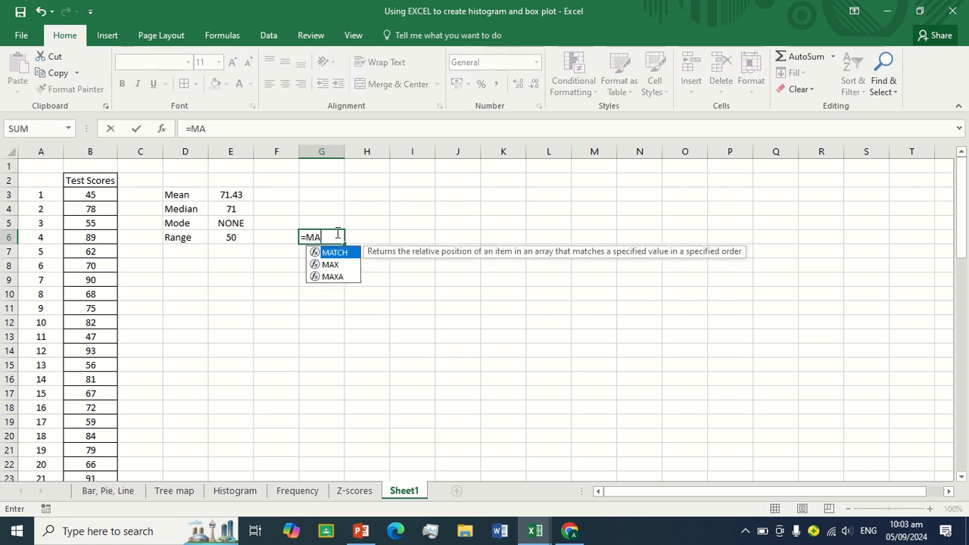
{"action": "type", "text": "X("}
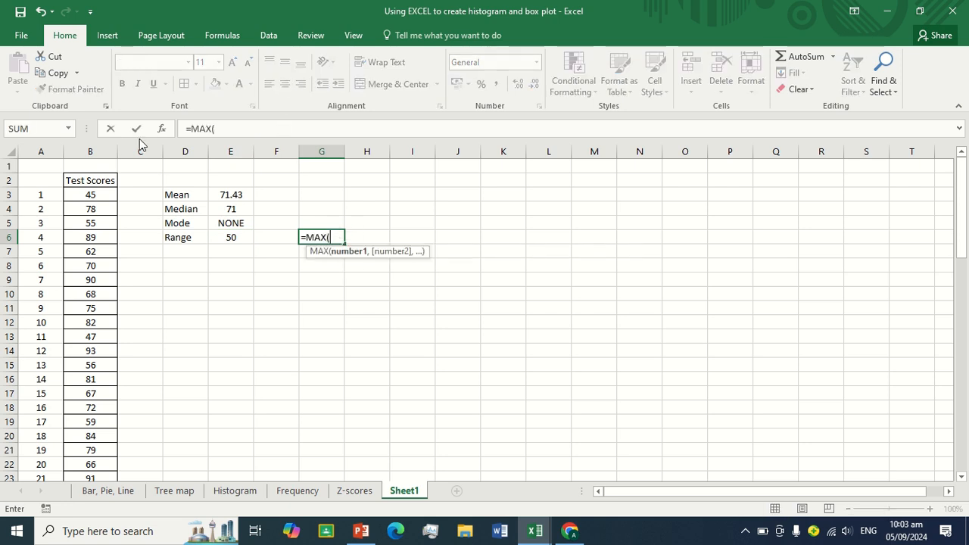
{"action": "left_click", "coordinate": [98, 150]}
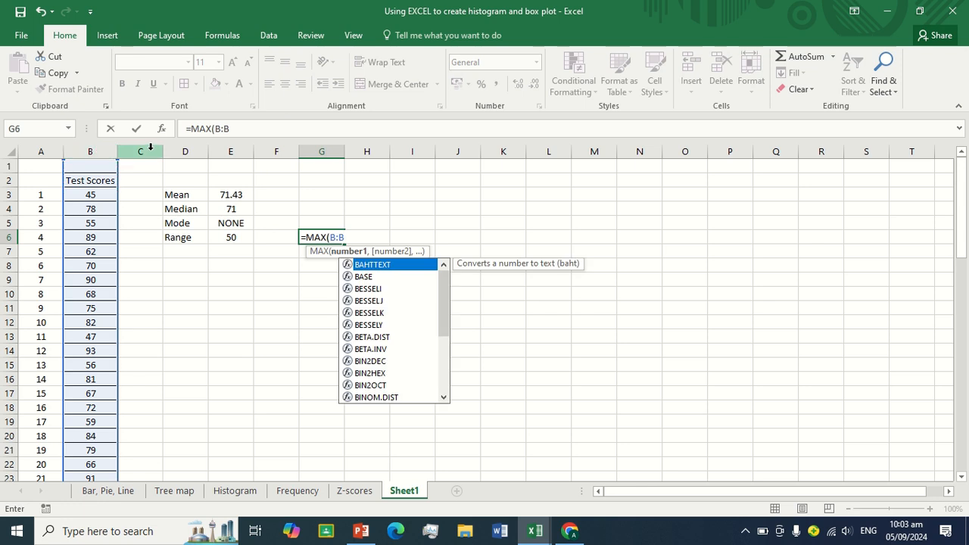
{"action": "type", "text": ")"}
{"action": "key", "text": "Return"}
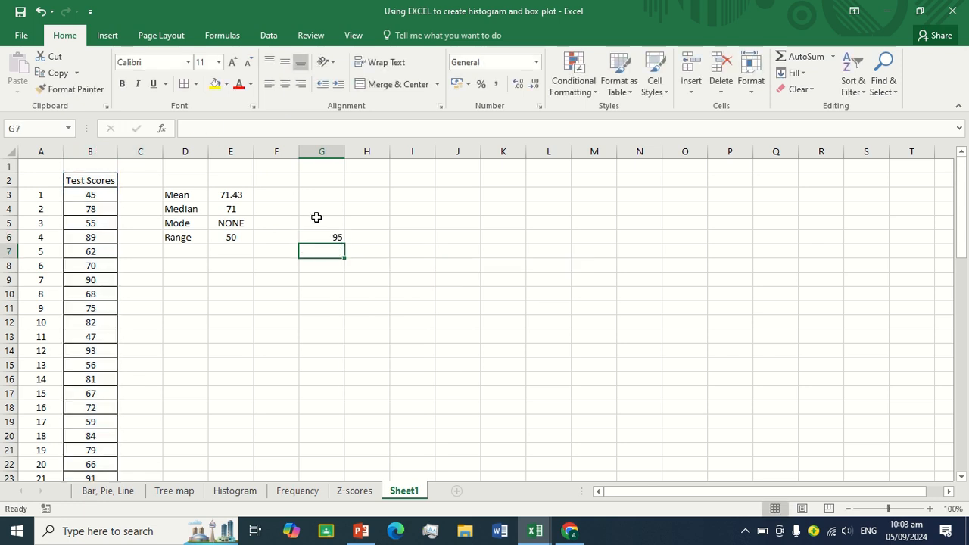
- Calculate the lowest test score in cell G7 with =MIN(B:B), and clear the trial results in G6:G7
{"action": "type", "text": "=MIN("}
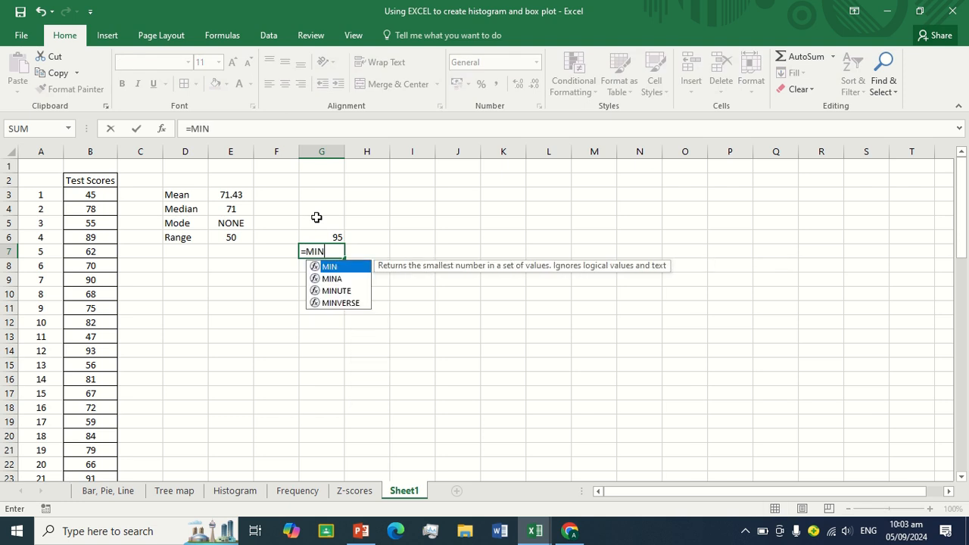
{"action": "left_click", "coordinate": [94, 146]}
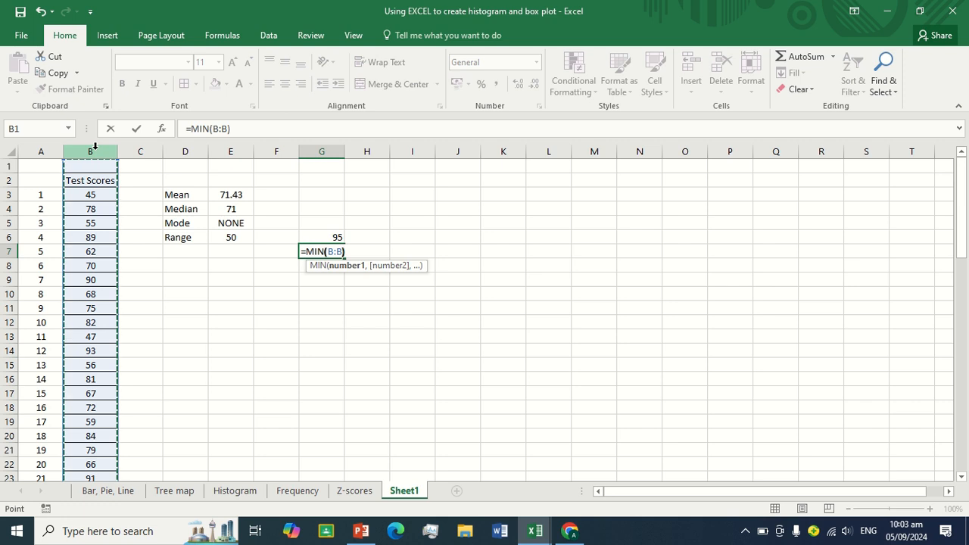
{"action": "key", "text": "Return"}
{"action": "left_click_drag", "start_coordinate": [324, 230], "coordinate": [328, 248]}
{"action": "key", "text": "Delete"}
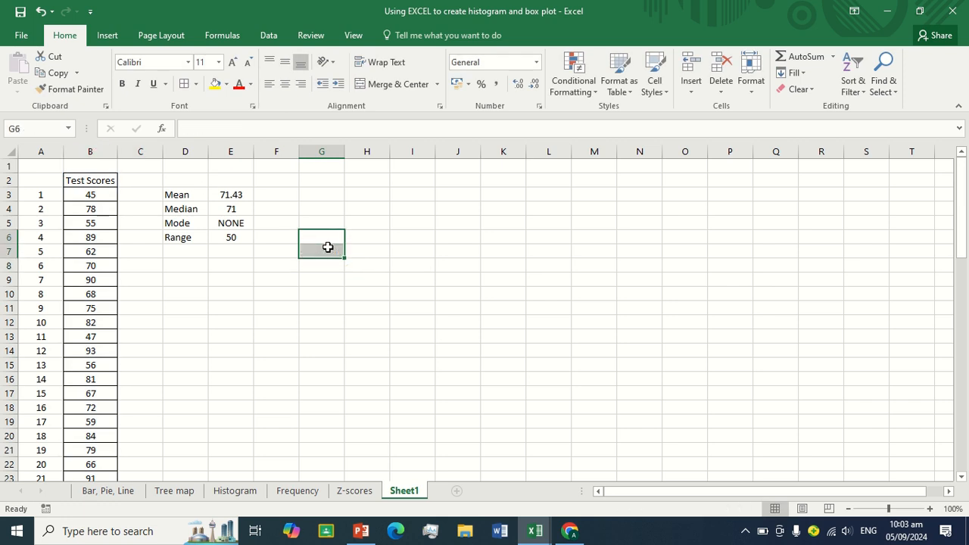
- Add the label Standard Deviation in cell D7 and widen column D to fit the text
{"action": "left_click", "coordinate": [196, 258]}
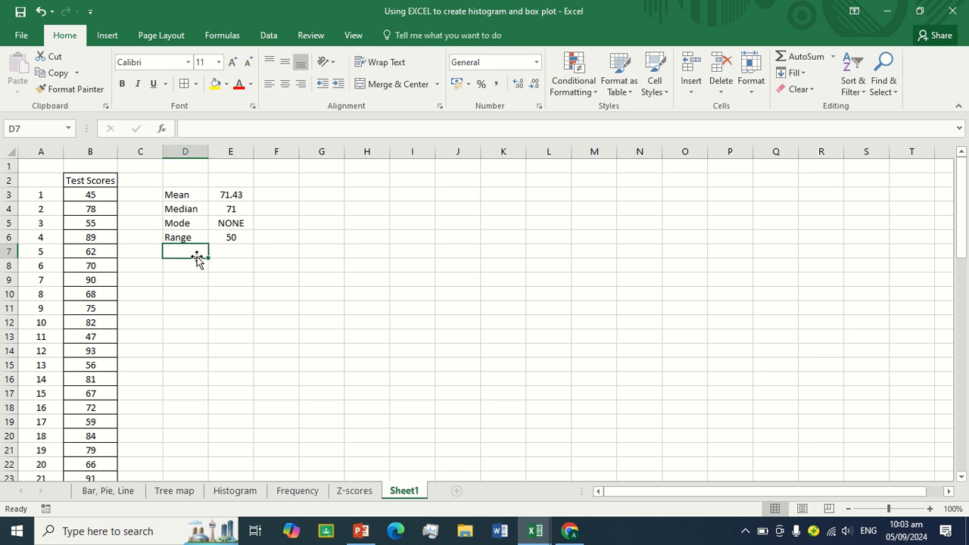
{"action": "type", "text": "Stand"}
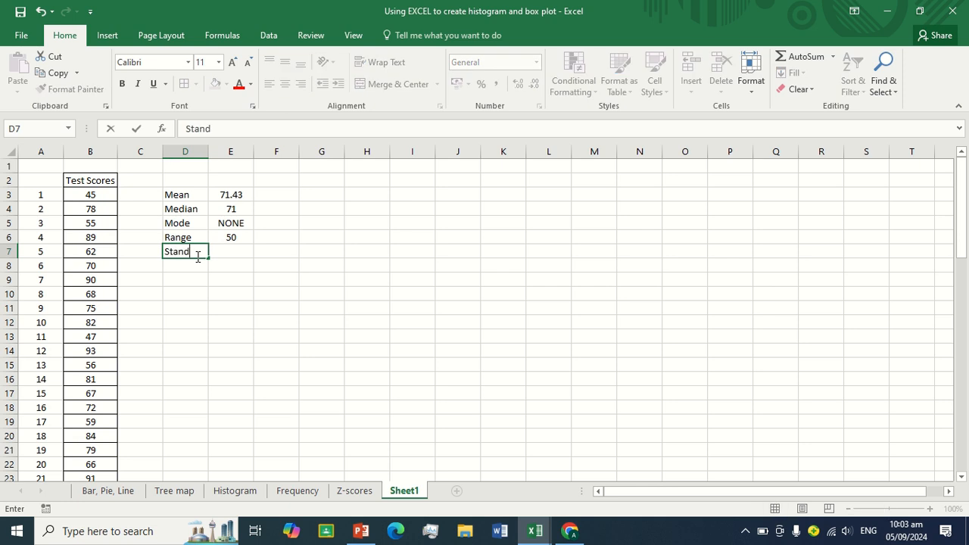
{"action": "type", "text": "ard Deviation"}
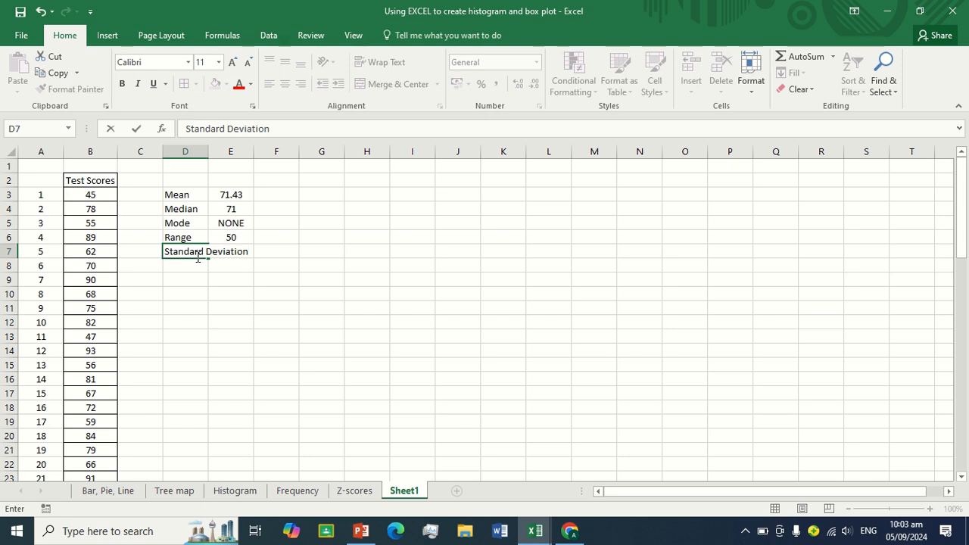
{"action": "left_click", "coordinate": [368, 267]}
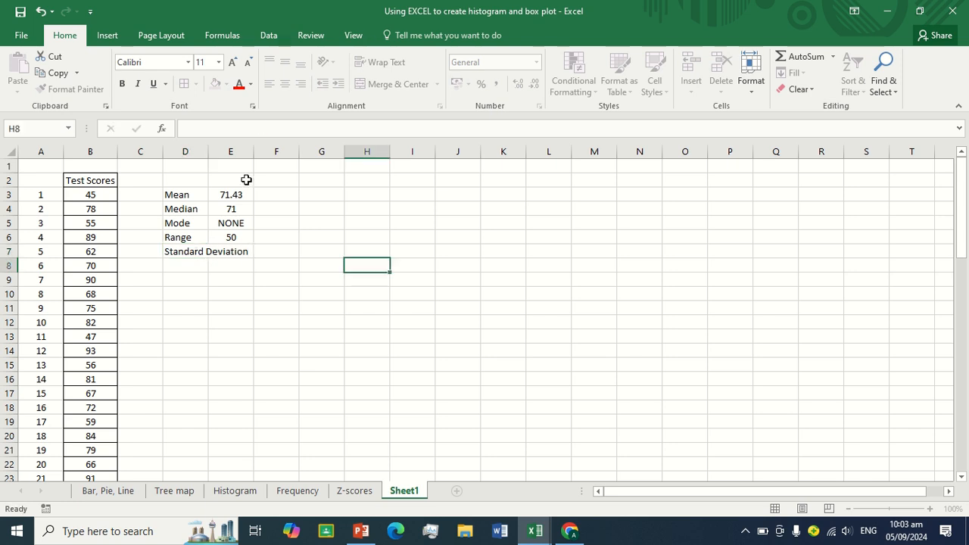
{"action": "double_click", "coordinate": [208, 151]}
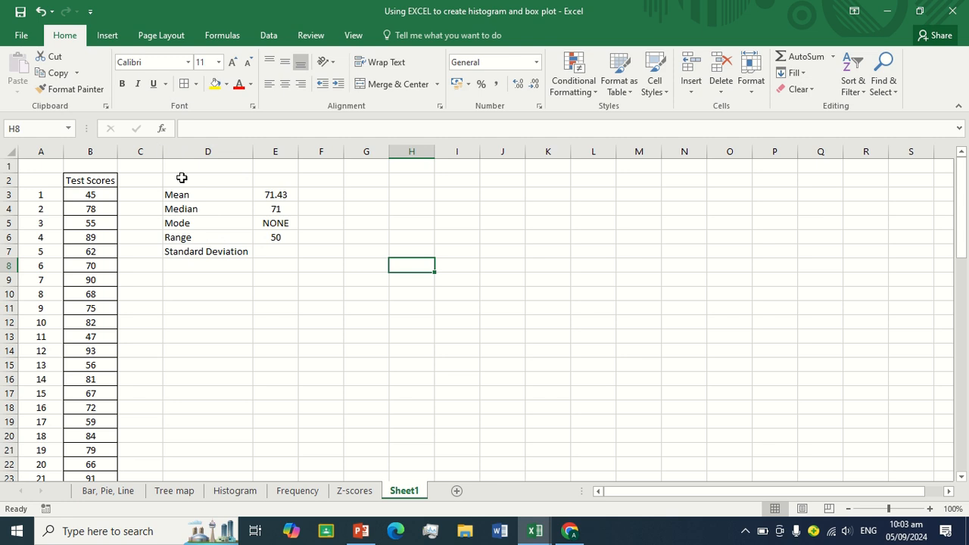
- Calculate the population standard deviation of the test scores in cell E7 with =STDEV.P(B:B)
{"action": "left_click", "coordinate": [264, 251]}
{"action": "type", "text": "=std"}
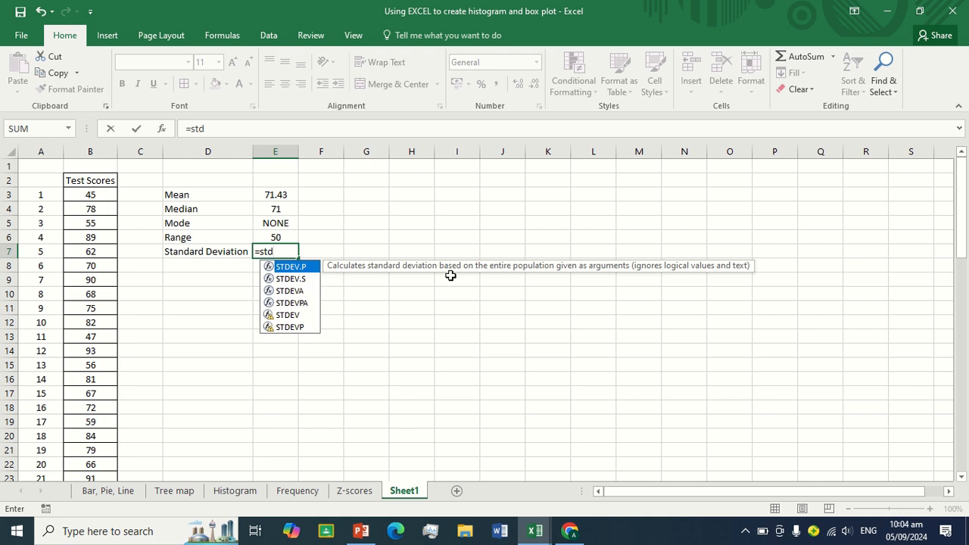
{"action": "double_click", "coordinate": [303, 267]}
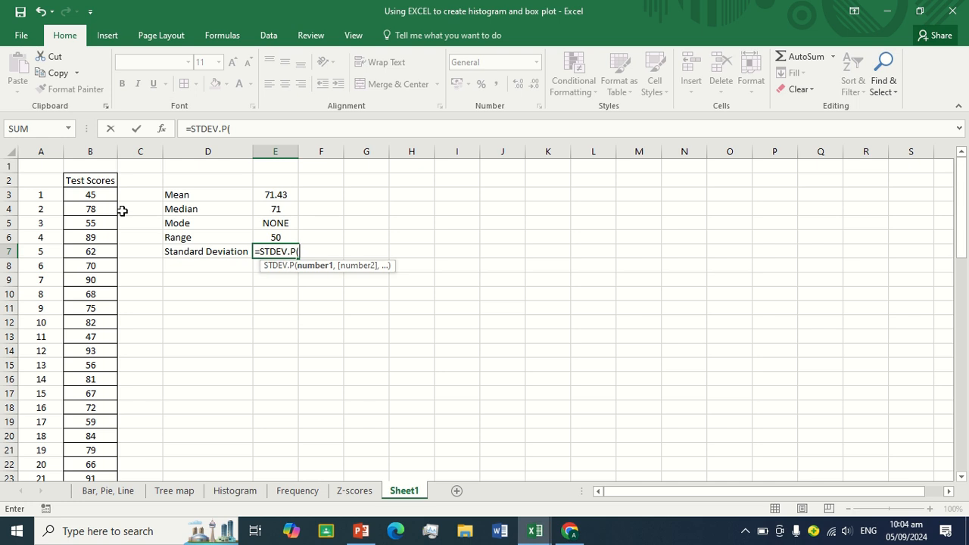
{"action": "left_click", "coordinate": [90, 152]}
{"action": "type", "text": ")"}
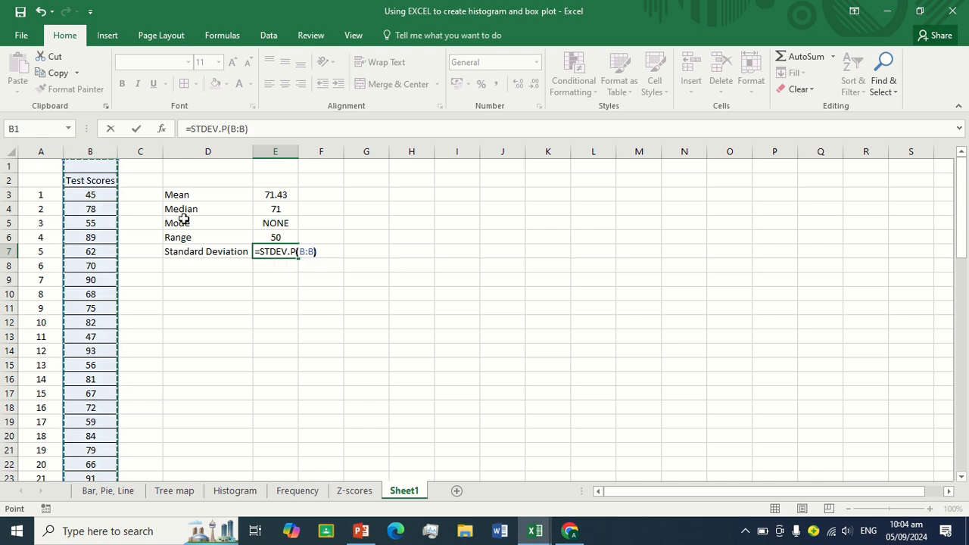
{"action": "key", "text": "Return"}
- Format the standard deviation in cell E7 to two decimal places and centre it
{"action": "left_click", "coordinate": [277, 251]}
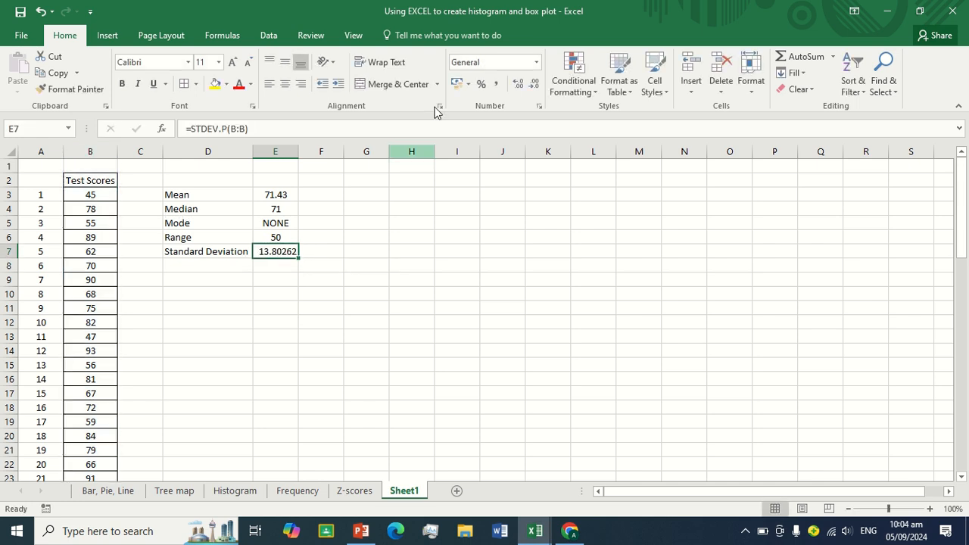
{"action": "left_click", "coordinate": [535, 84]}
{"action": "left_click", "coordinate": [535, 85]}
{"action": "left_click", "coordinate": [535, 85]}
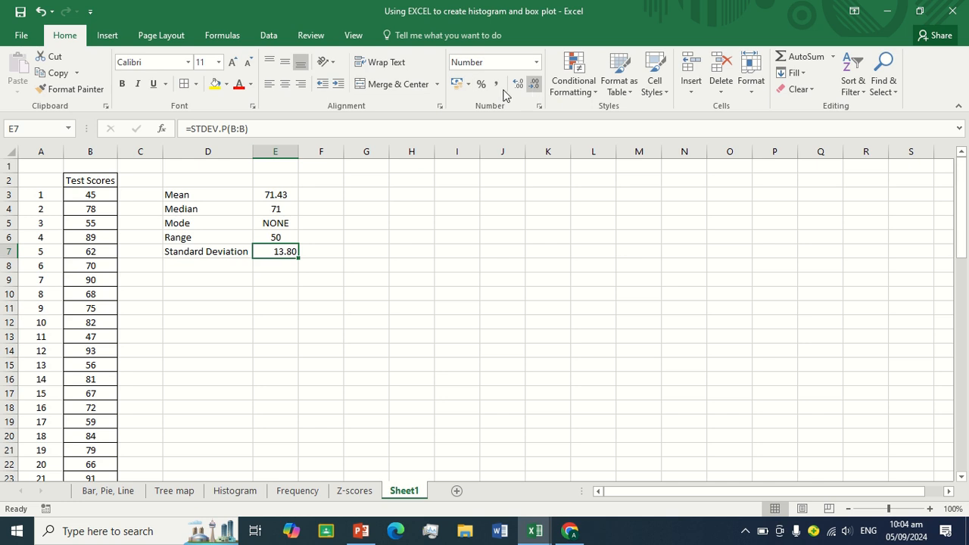
{"action": "left_click", "coordinate": [285, 84]}
- Add the label Variance in cell D8 and calculate the population variance in E8 with =VAR.P(B:B)
{"action": "left_click", "coordinate": [206, 267]}
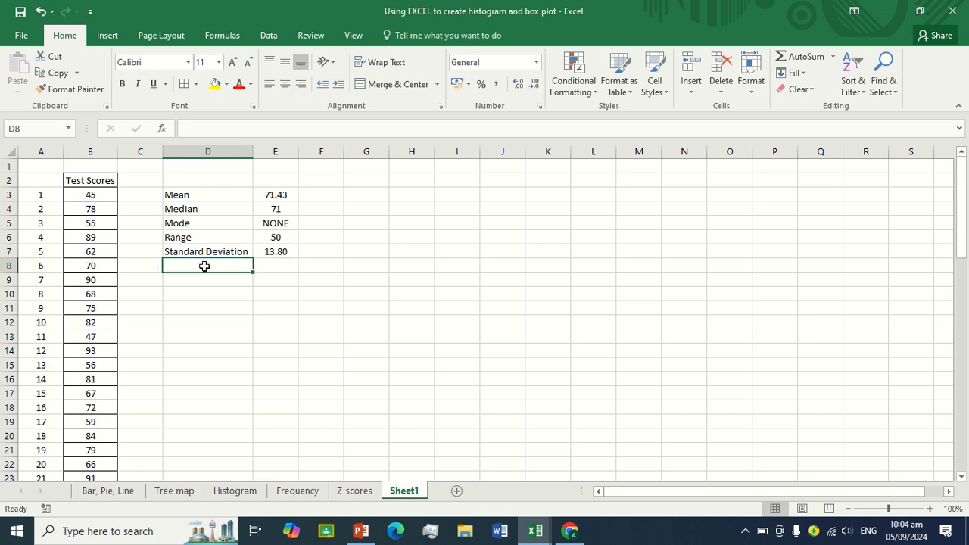
{"action": "type", "text": "Variance"}
{"action": "key", "text": "Return"}
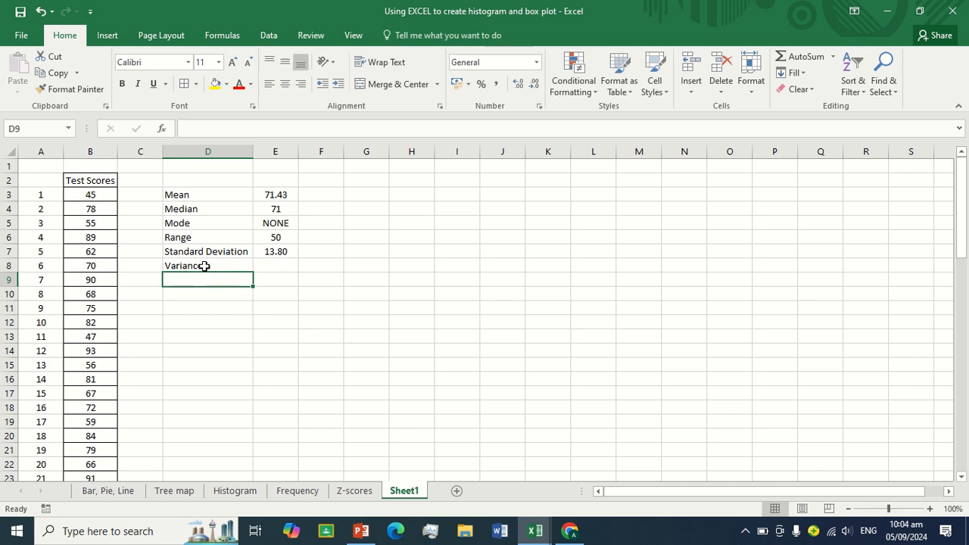
{"action": "key", "text": "Up"}
{"action": "key", "text": "Right"}
{"action": "type", "text": "="}
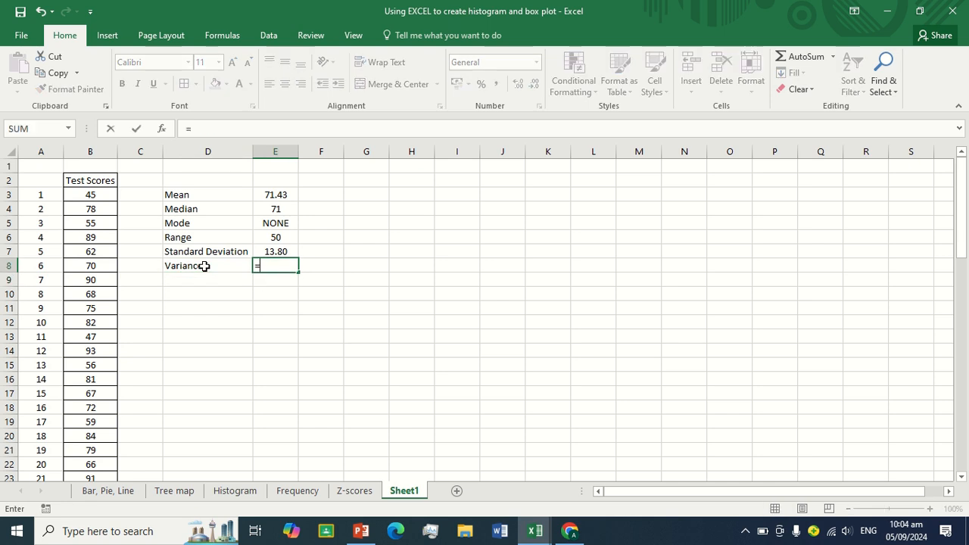
{"action": "type", "text": "var"}
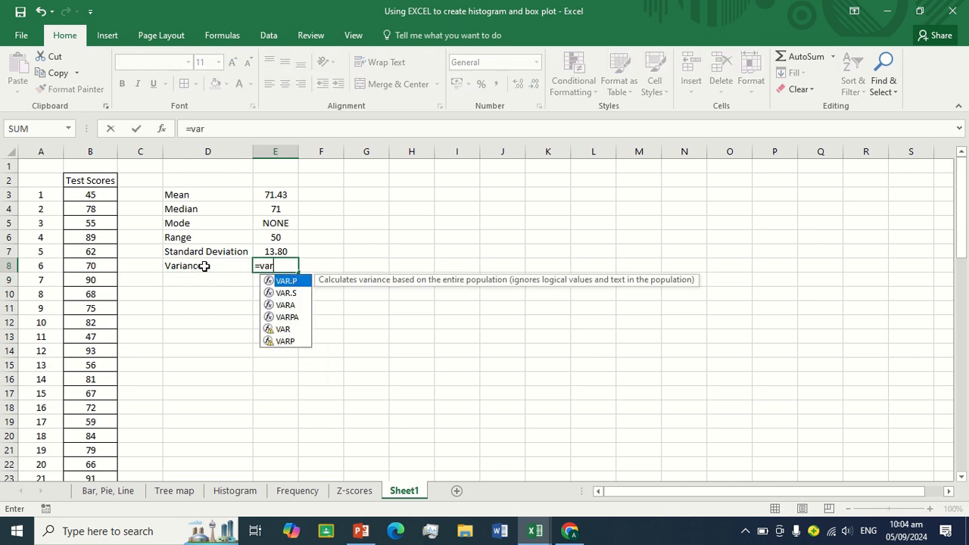
{"action": "double_click", "coordinate": [288, 282]}
{"action": "left_click", "coordinate": [89, 145]}
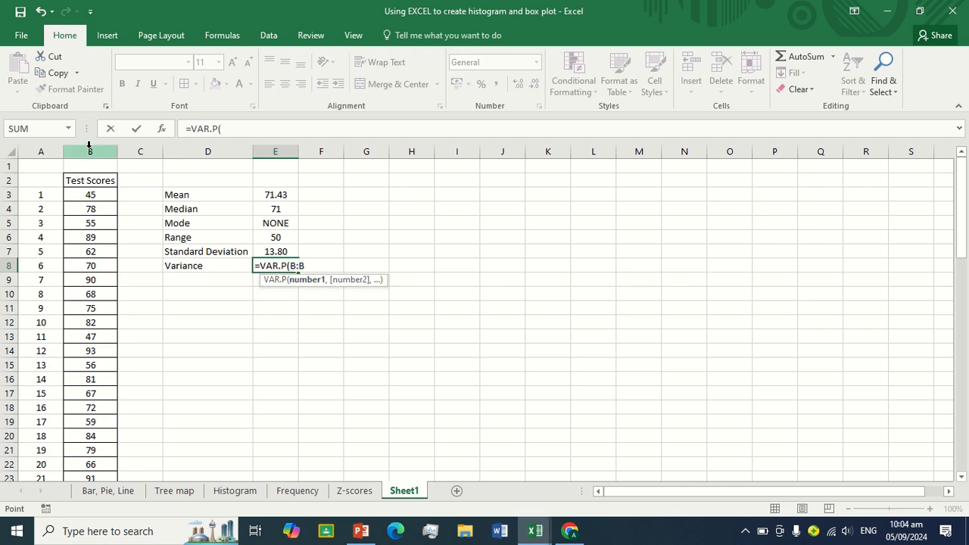
{"action": "key", "text": "Return"}
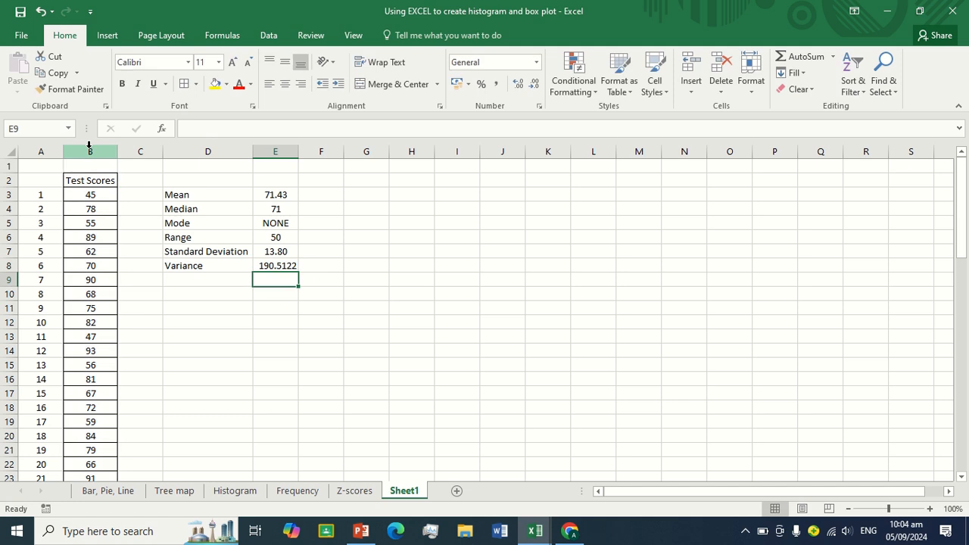
{"action": "left_click", "coordinate": [273, 266]}
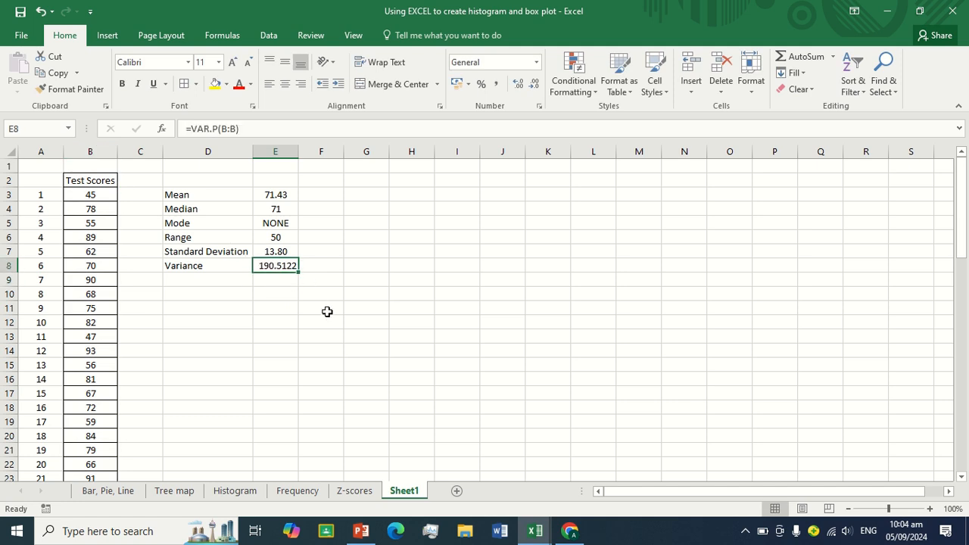
- Check the variance by squaring the standard deviation in cell G8 with =E7^2, and clear the trial result
{"action": "left_click", "coordinate": [382, 265]}
{"action": "type", "text": "="}
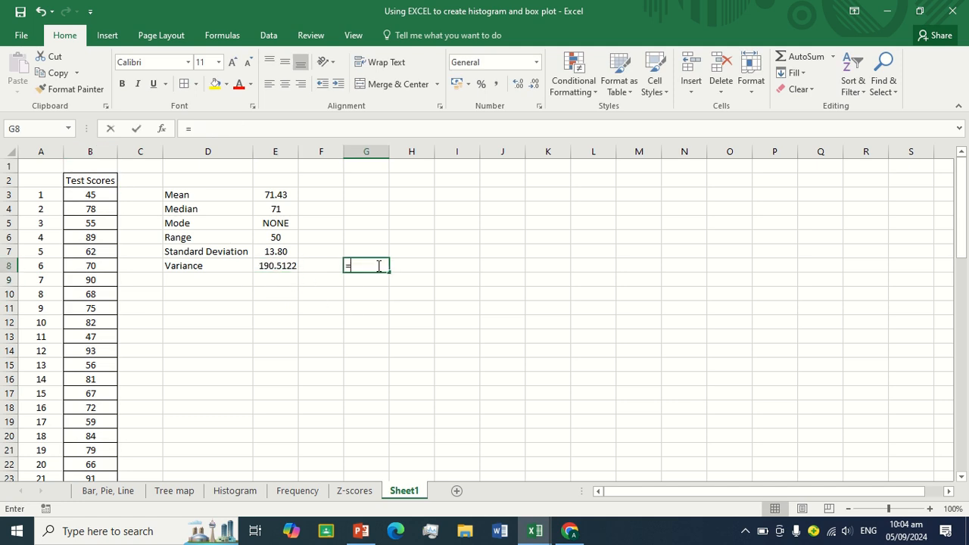
{"action": "left_click", "coordinate": [285, 249]}
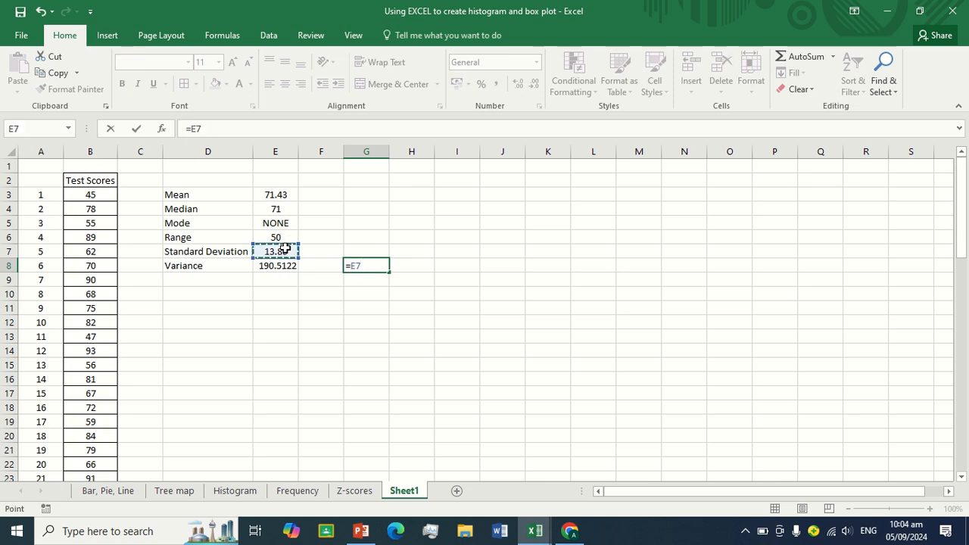
{"action": "type", "text": "^2"}
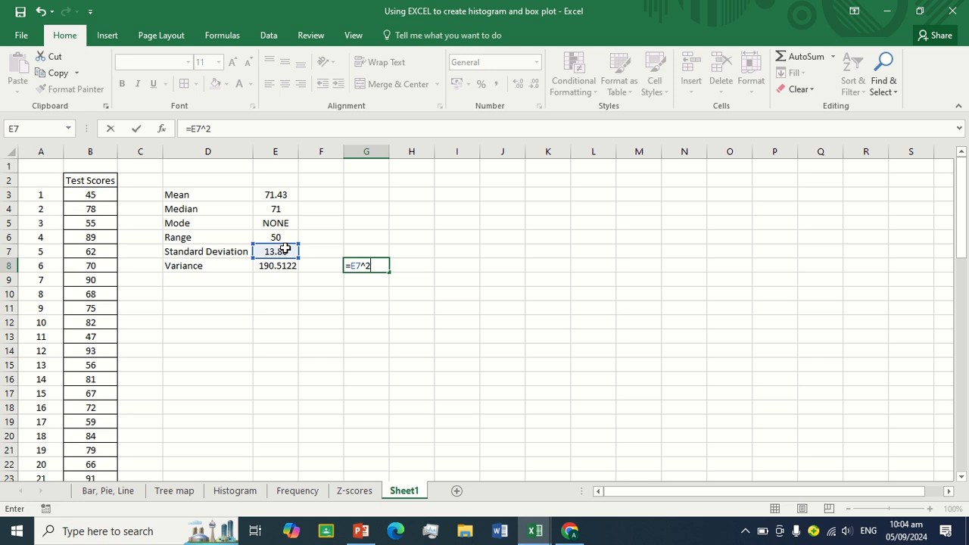
{"action": "key", "text": "Return"}
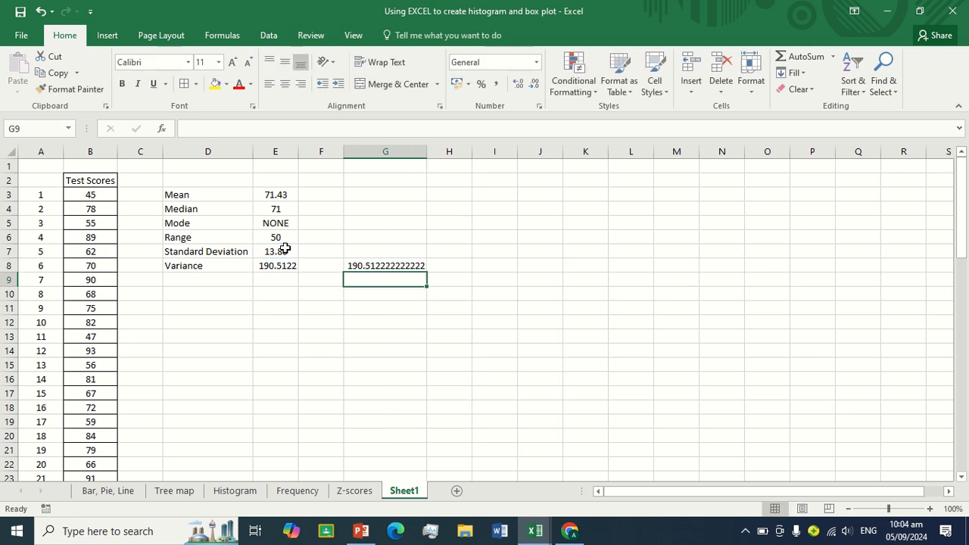
{"action": "left_click", "coordinate": [397, 265]}
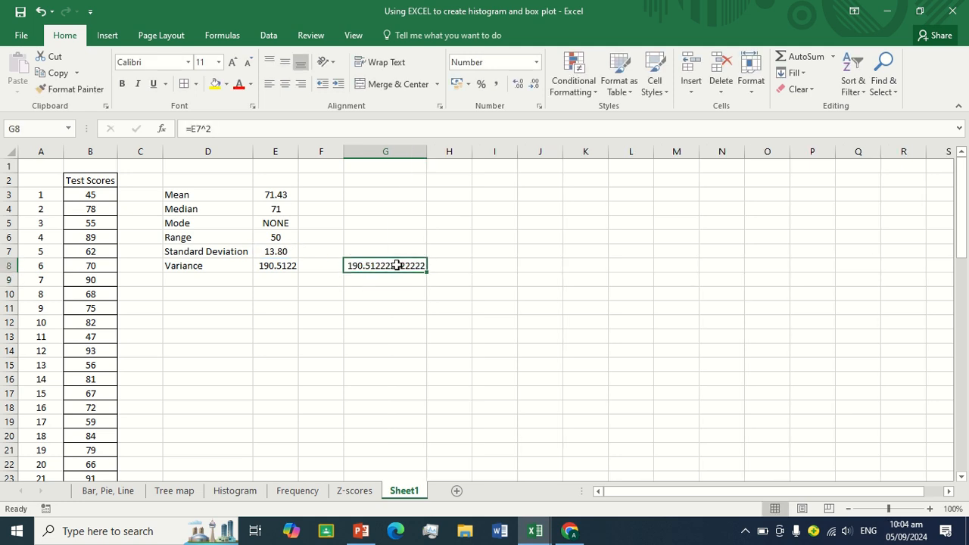
{"action": "key", "text": "Delete"}
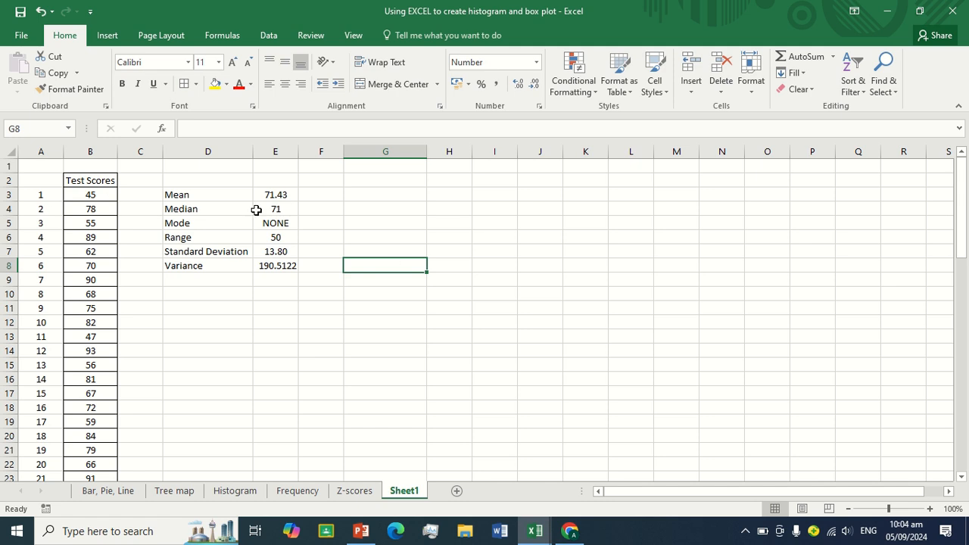
- Apply inner borders and a thick outside border to the statistics table in D3:E8
{"action": "left_click_drag", "start_coordinate": [189, 192], "coordinate": [283, 263]}
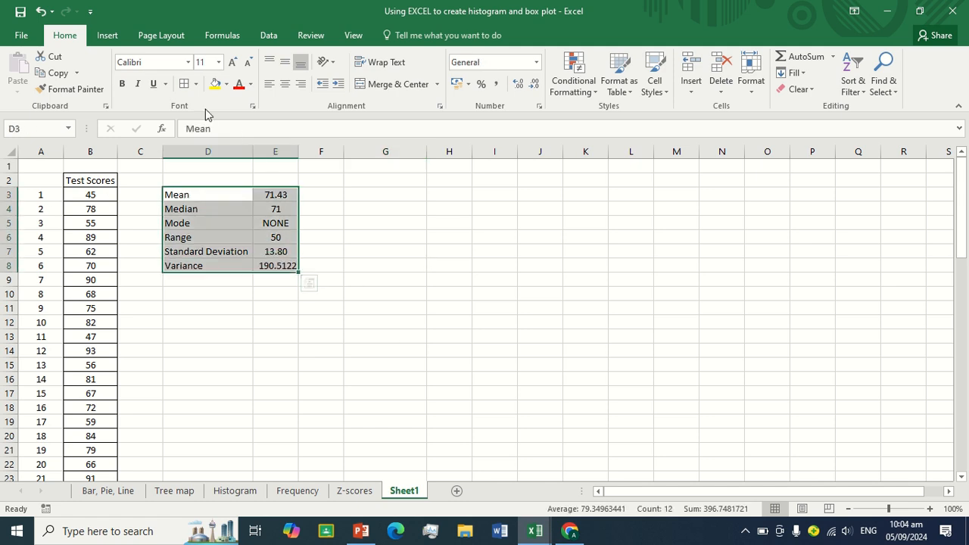
{"action": "left_click", "coordinate": [195, 84]}
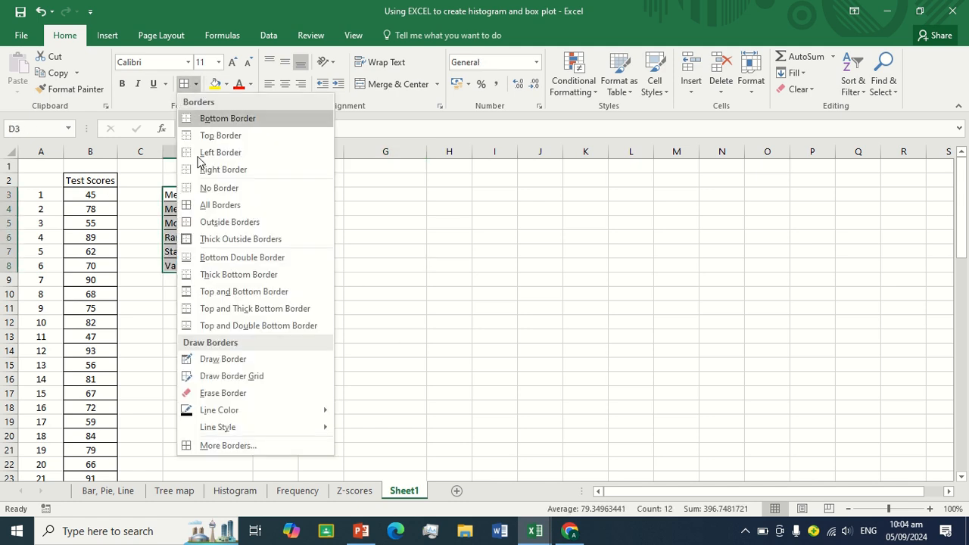
{"action": "left_click", "coordinate": [227, 239]}
{"action": "left_click", "coordinate": [530, 281]}
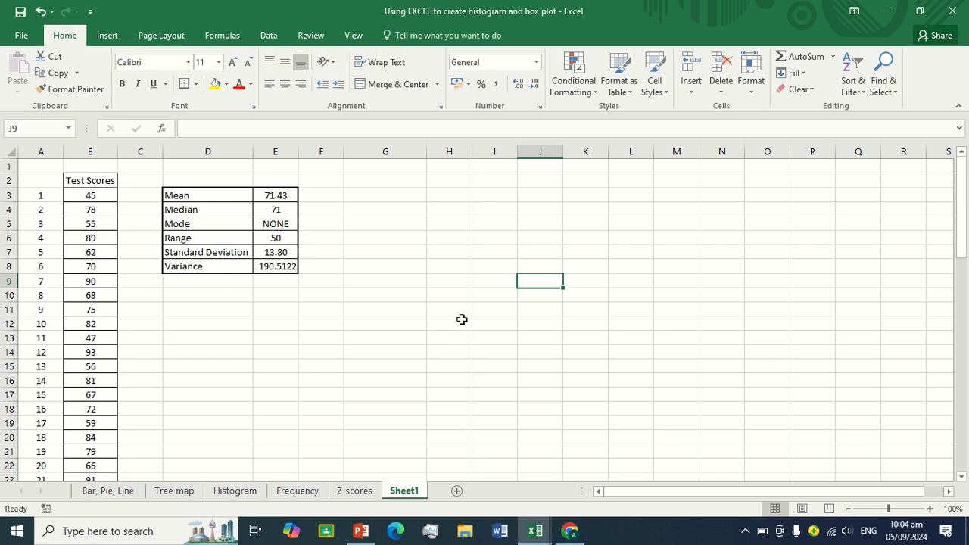
{"action": "left_click", "coordinate": [443, 197]}
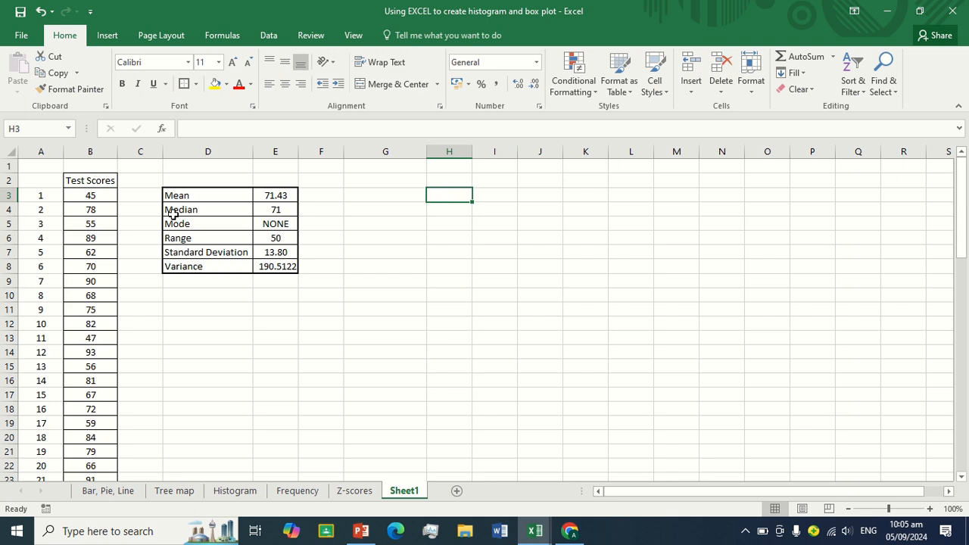
{"action": "scroll", "coordinate": [105, 203], "scroll_direction": "down", "scroll_amount": 2}
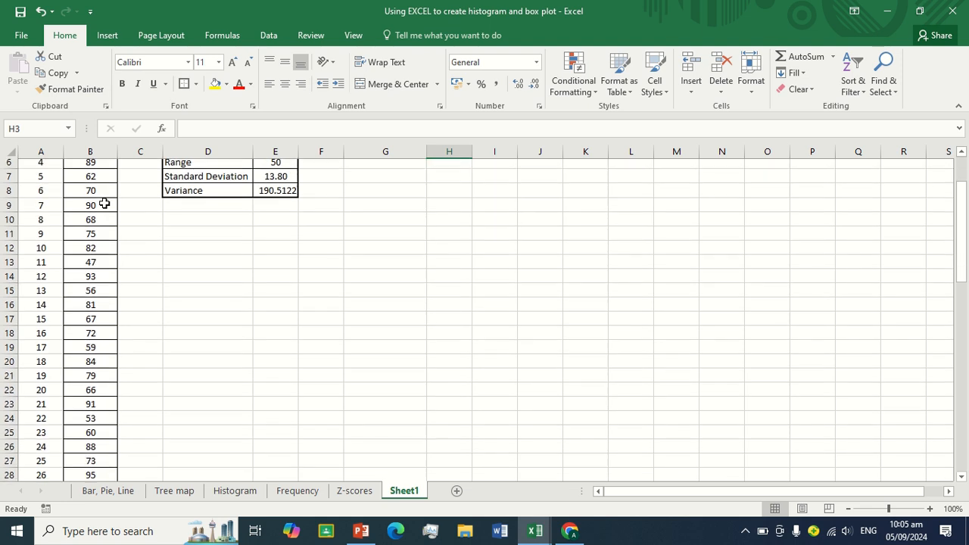
{"action": "scroll", "coordinate": [108, 331], "scroll_direction": "up", "scroll_amount": 2}
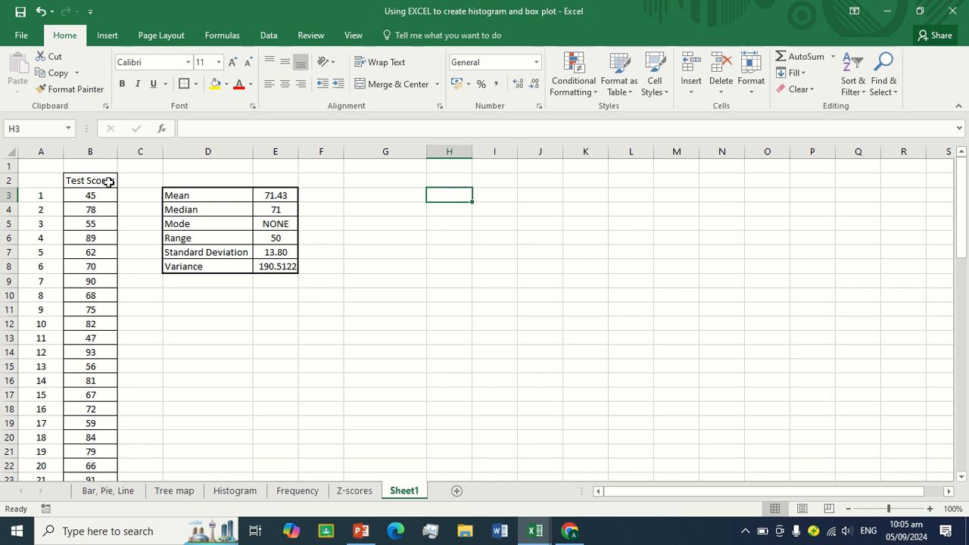
- Create a PivotChart from the test scores in B2:B32, placed on the existing worksheet at cell H3
{"action": "left_click", "coordinate": [102, 181]}
{"action": "left_click_drag", "start_coordinate": [100, 194], "coordinate": [102, 443]}
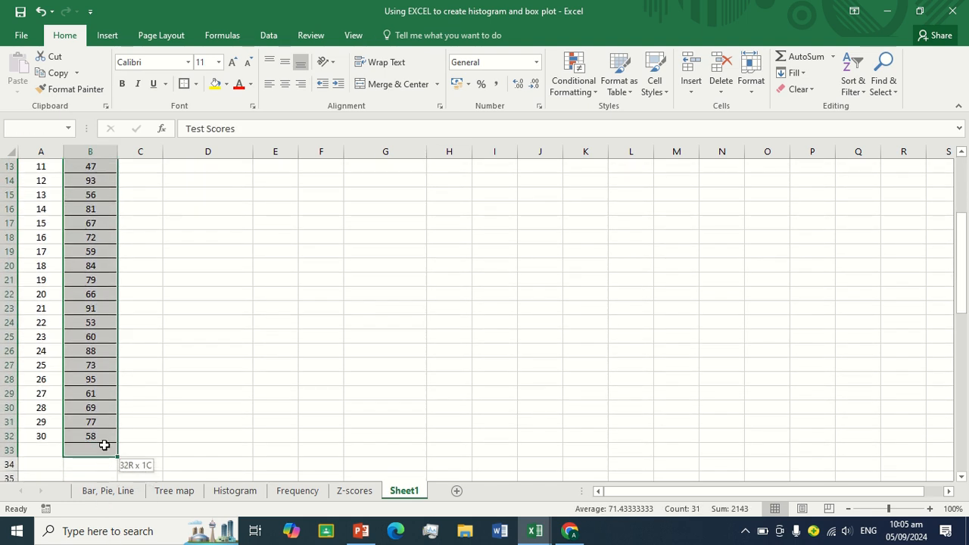
{"action": "scroll", "coordinate": [307, 360], "scroll_direction": "up", "scroll_amount": 4}
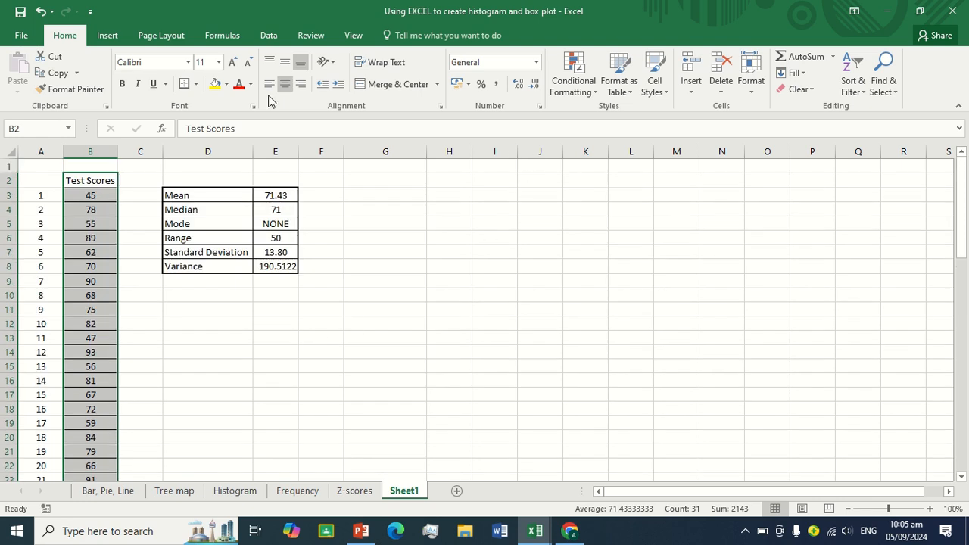
{"action": "left_click", "coordinate": [106, 36]}
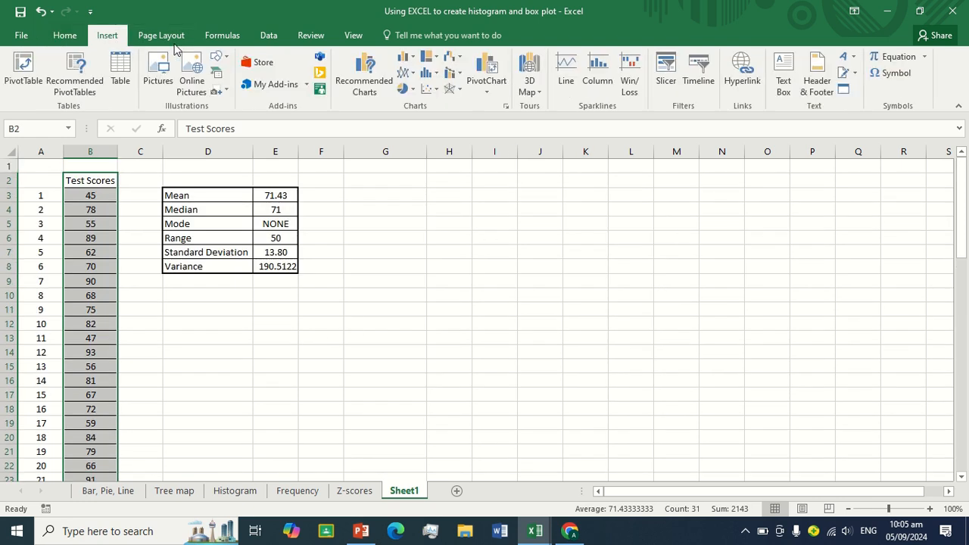
{"action": "left_click", "coordinate": [481, 92]}
{"action": "left_click", "coordinate": [490, 109]}
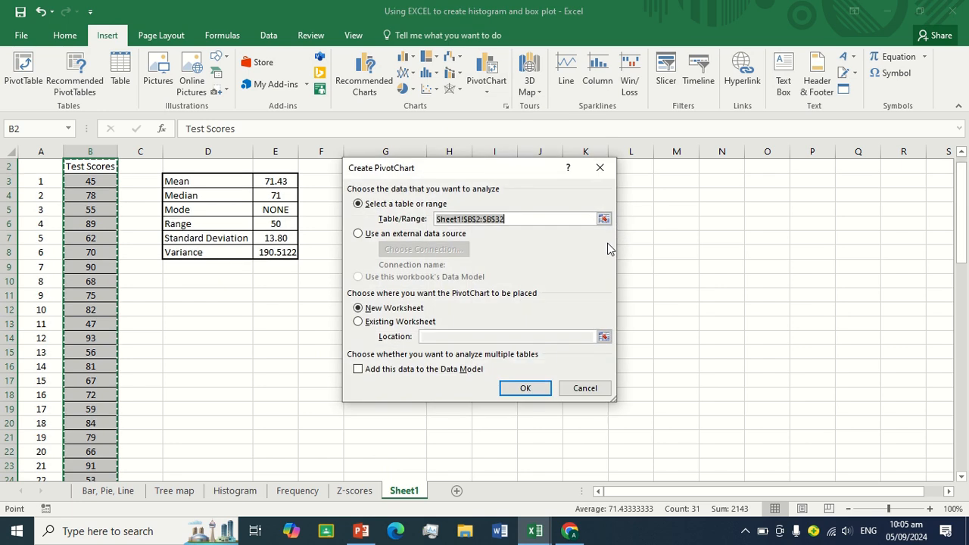
{"action": "left_click", "coordinate": [359, 321]}
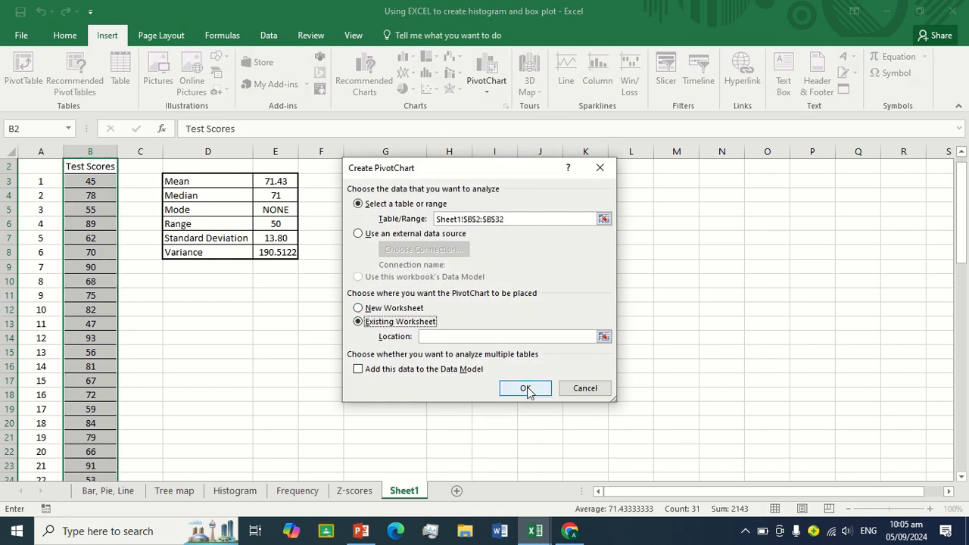
{"action": "left_click", "coordinate": [603, 337]}
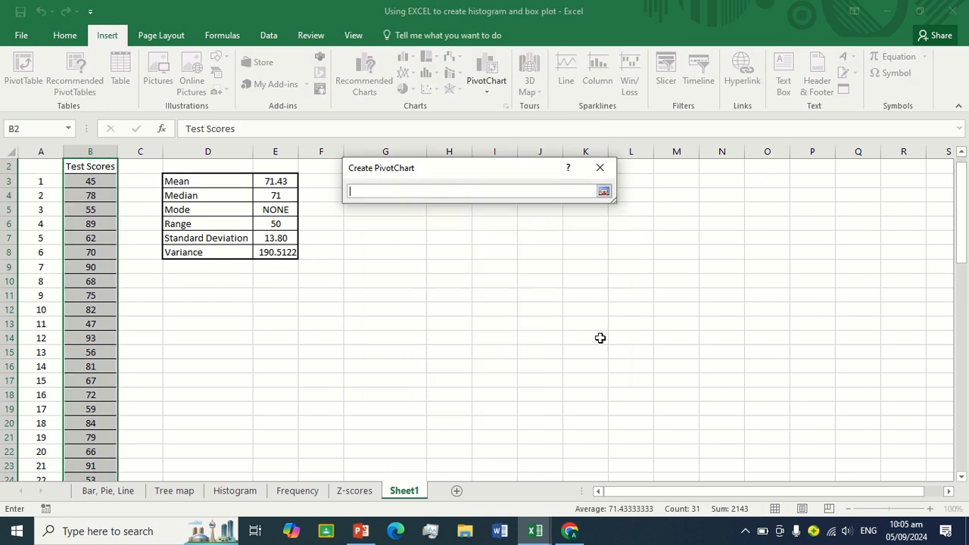
{"action": "left_click", "coordinate": [447, 181]}
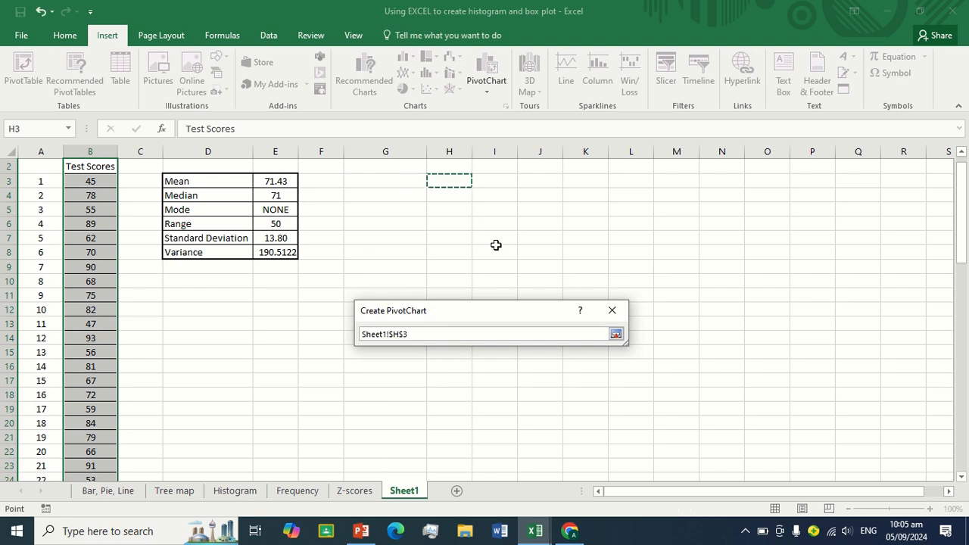
{"action": "key", "text": "Return"}
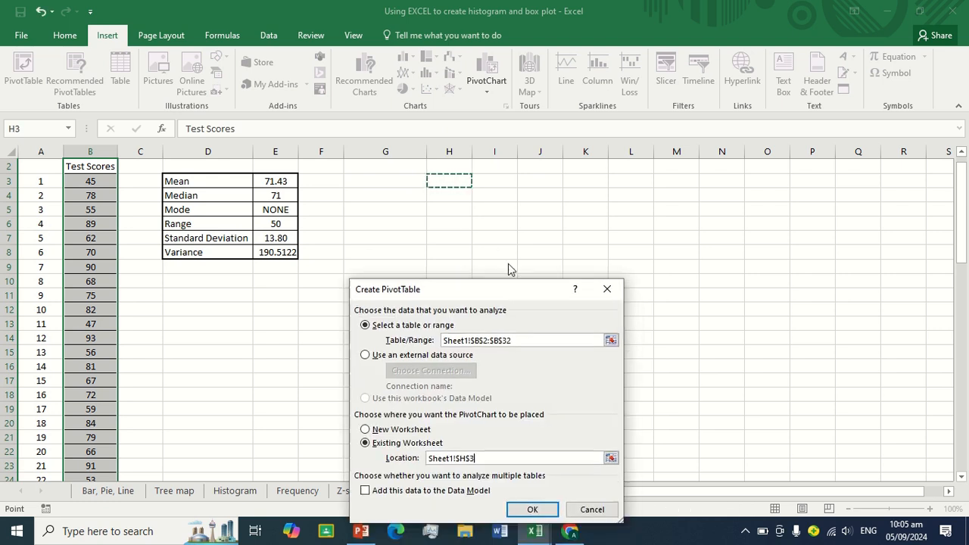
{"action": "left_click", "coordinate": [539, 448]}
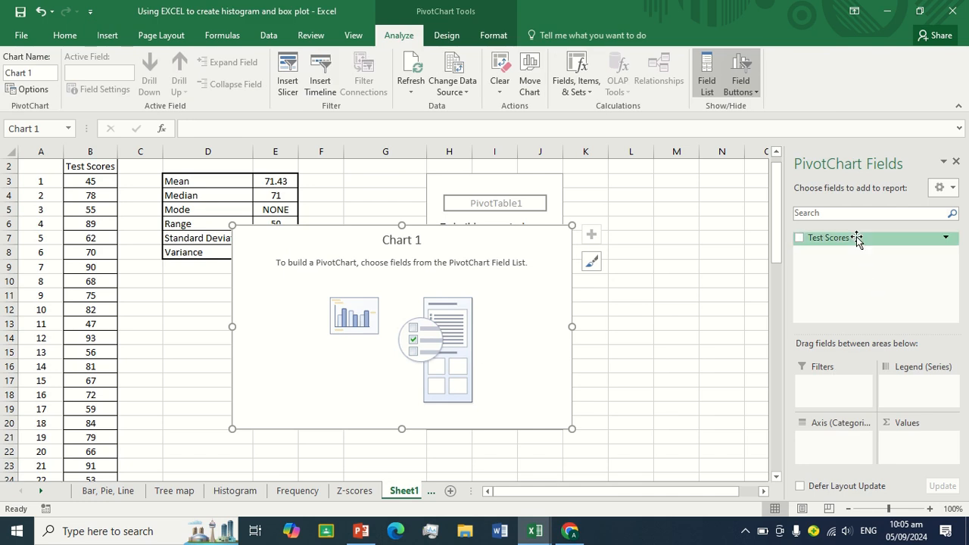
- Use Test Scores as both the axis and the values field, and summarize the values by Count
{"action": "left_click_drag", "start_coordinate": [856, 236], "coordinate": [856, 446]}
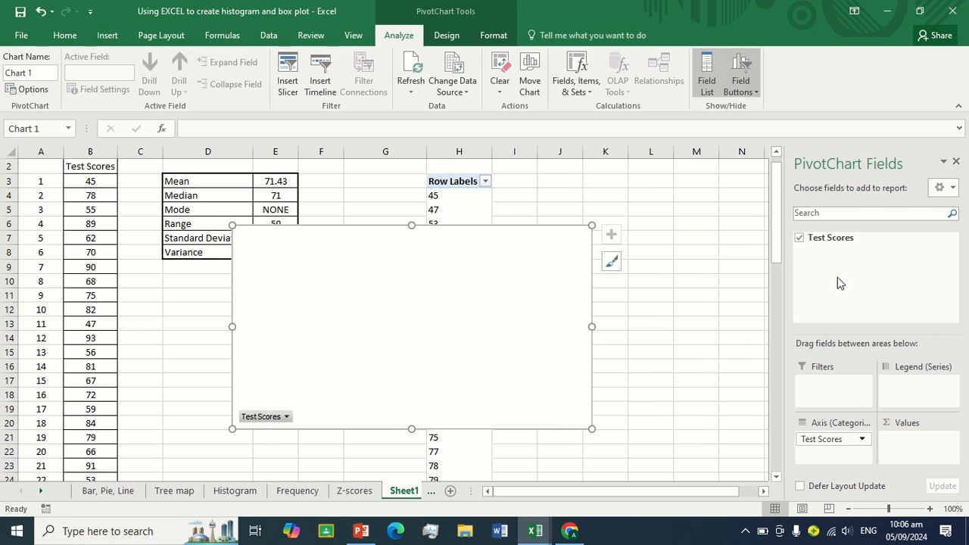
{"action": "mouse_move", "coordinate": [831, 239]}
{"action": "left_mouse_down"}
{"action": "mouse_move", "coordinate": [923, 458]}
{"action": "mouse_move", "coordinate": [912, 443]}
{"action": "left_mouse_up"}
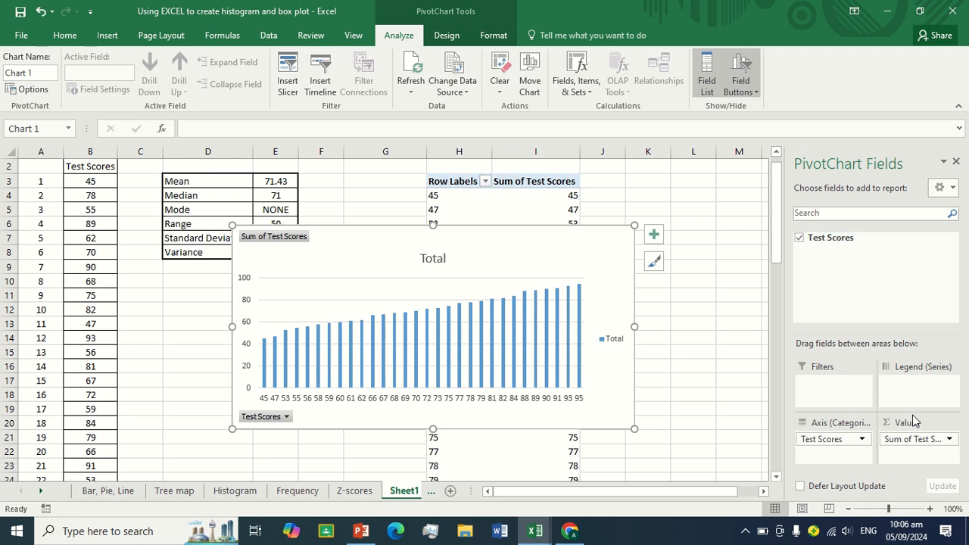
{"action": "left_click", "coordinate": [950, 440]}
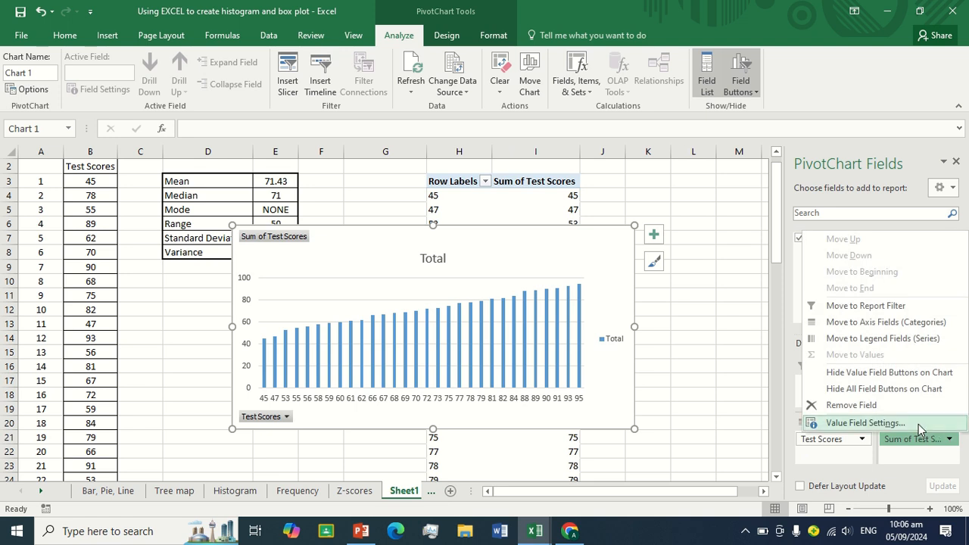
{"action": "left_click", "coordinate": [866, 423]}
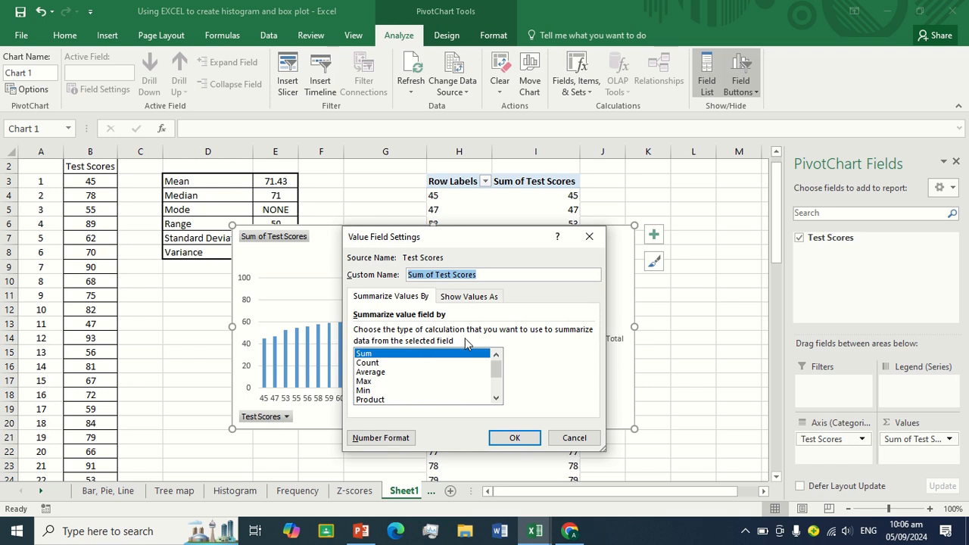
{"action": "left_click", "coordinate": [443, 363]}
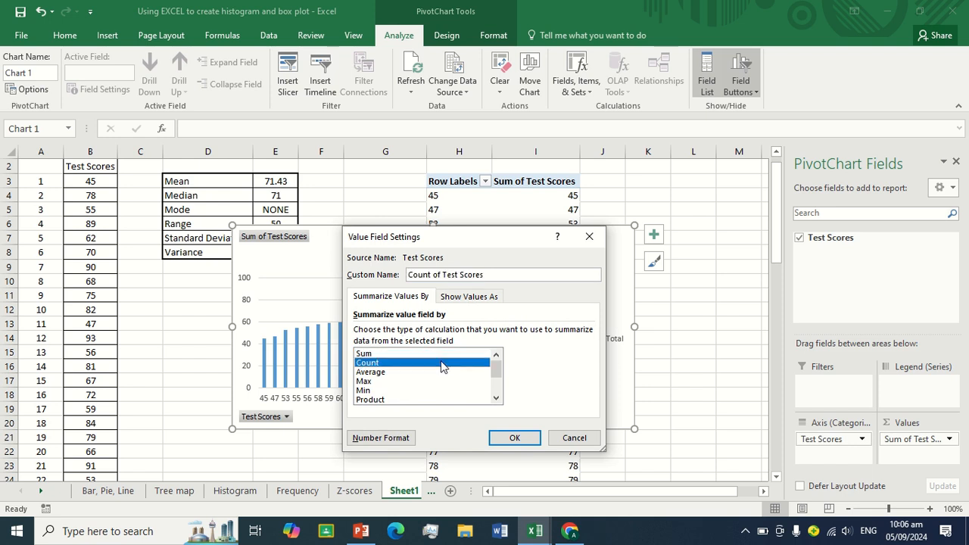
{"action": "left_click", "coordinate": [512, 439]}
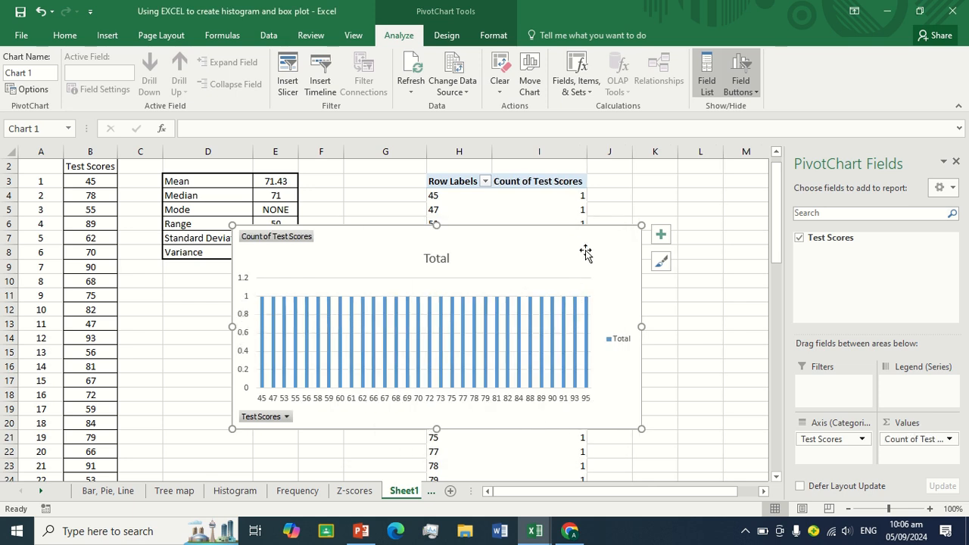
- Delete the PivotChart, keeping its PivotTable, and close the field list
{"action": "key", "text": "Delete"}
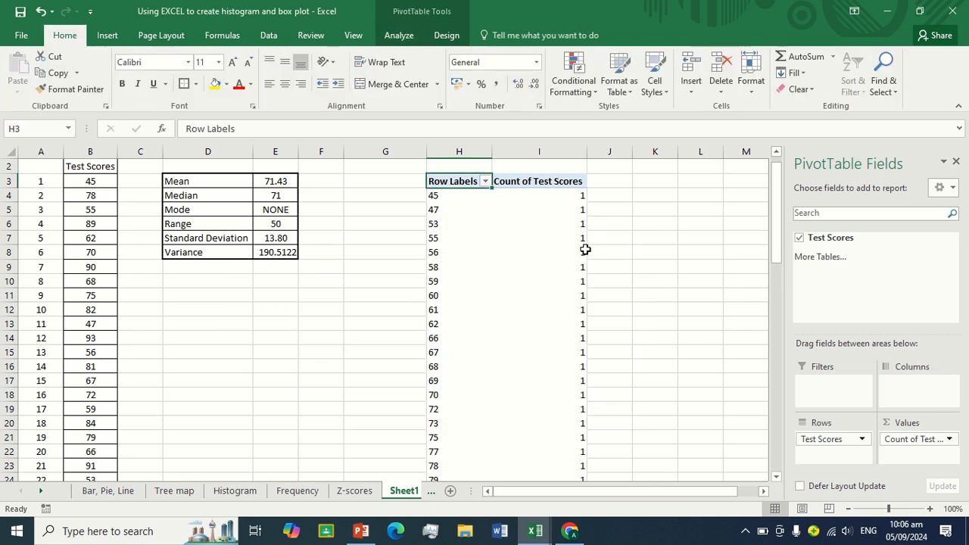
{"action": "left_click", "coordinate": [956, 163]}
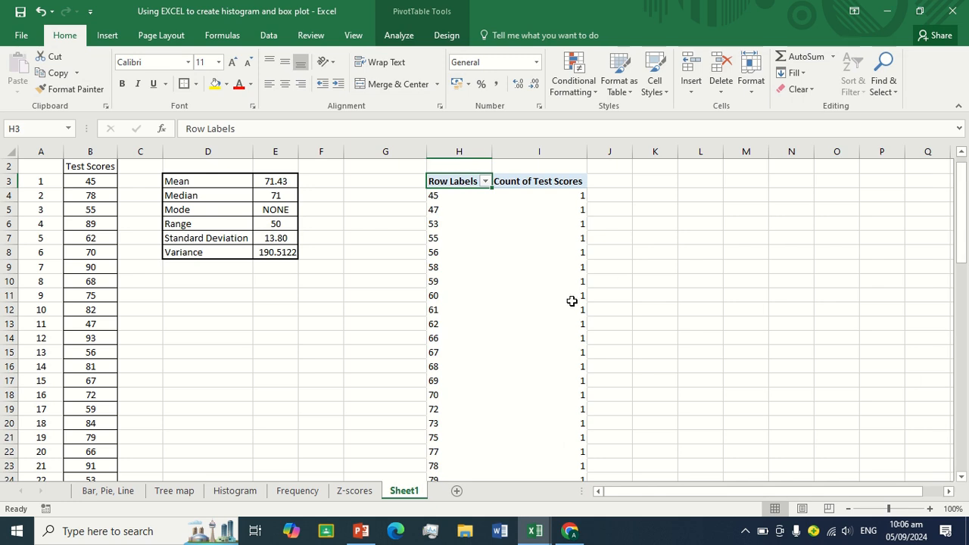
{"action": "scroll", "coordinate": [542, 310], "scroll_direction": "down", "scroll_amount": 1}
{"action": "scroll", "coordinate": [535, 309], "scroll_direction": "up", "scroll_amount": 2}
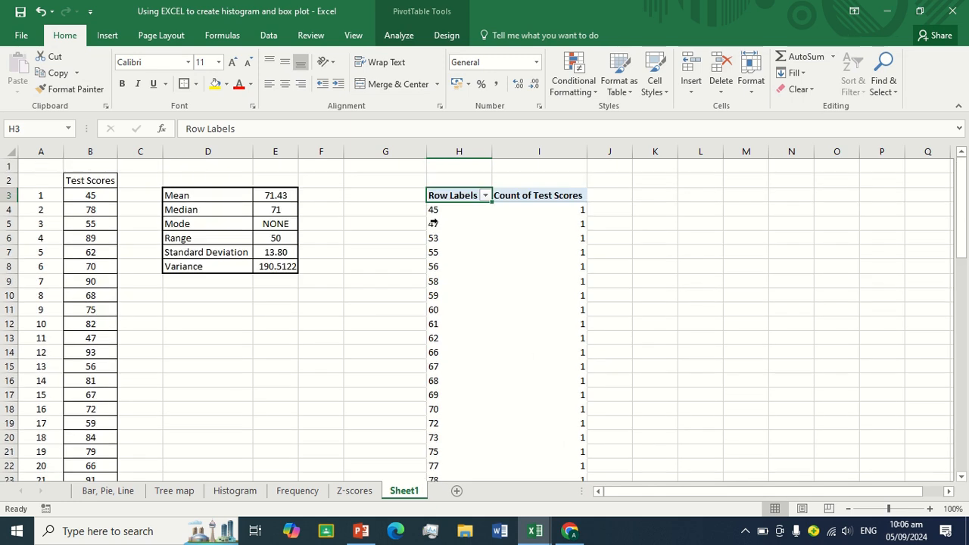
- Examine the score labels and their counts in the PivotTable down to the Grand Total row
{"action": "left_click", "coordinate": [551, 210]}
{"action": "left_click", "coordinate": [460, 205]}
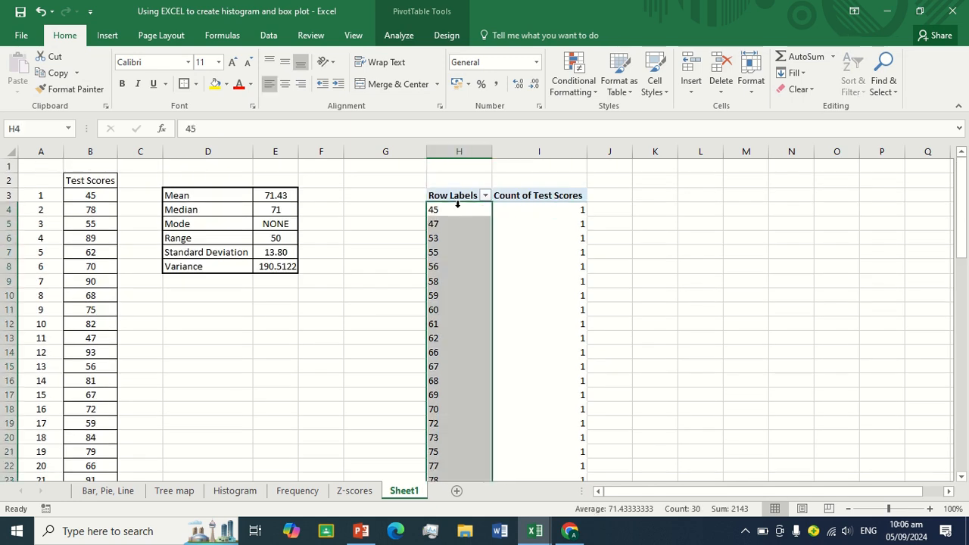
{"action": "scroll", "coordinate": [569, 270], "scroll_direction": "down", "scroll_amount": 2}
{"action": "left_click", "coordinate": [569, 272]}
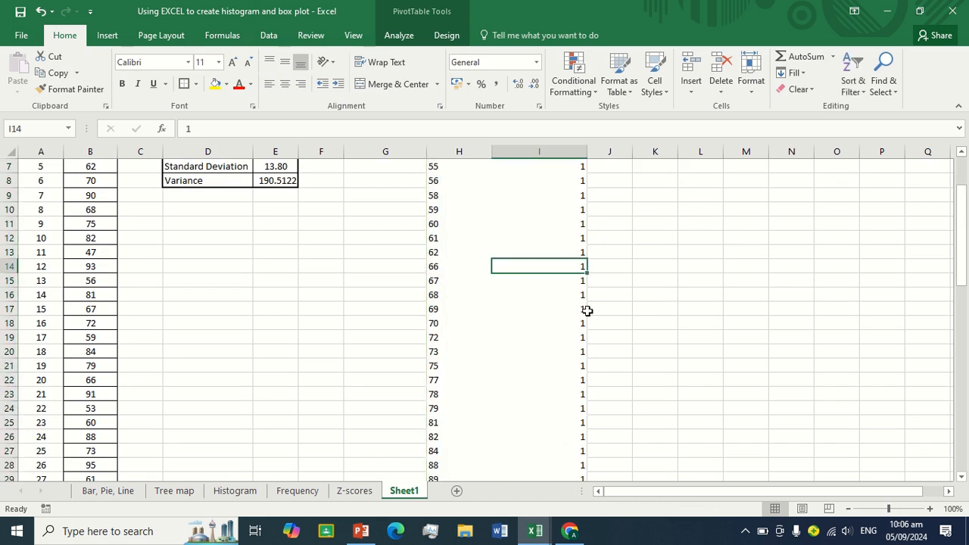
{"action": "scroll", "coordinate": [588, 311], "scroll_direction": "down", "scroll_amount": 3}
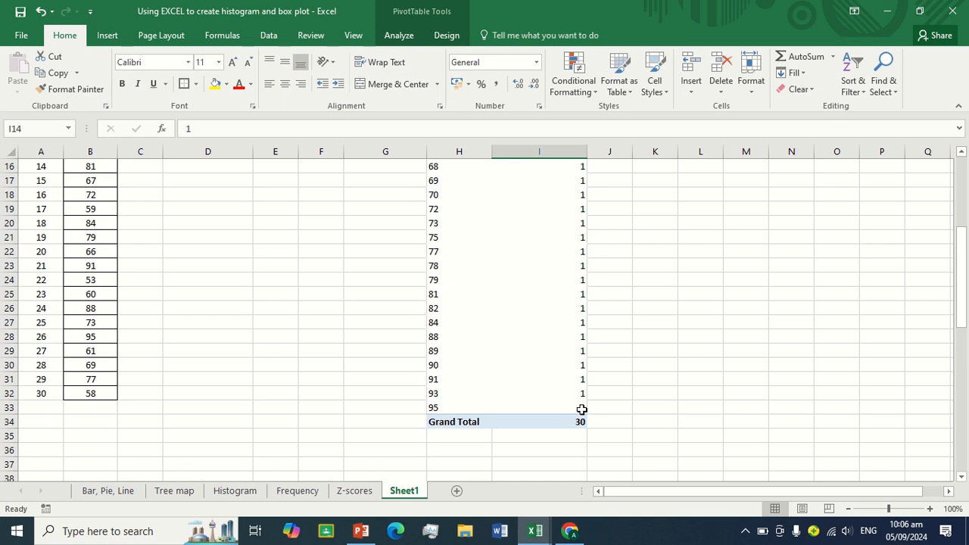
{"action": "left_click", "coordinate": [581, 410]}
{"action": "scroll", "coordinate": [568, 342], "scroll_direction": "up", "scroll_amount": 5}
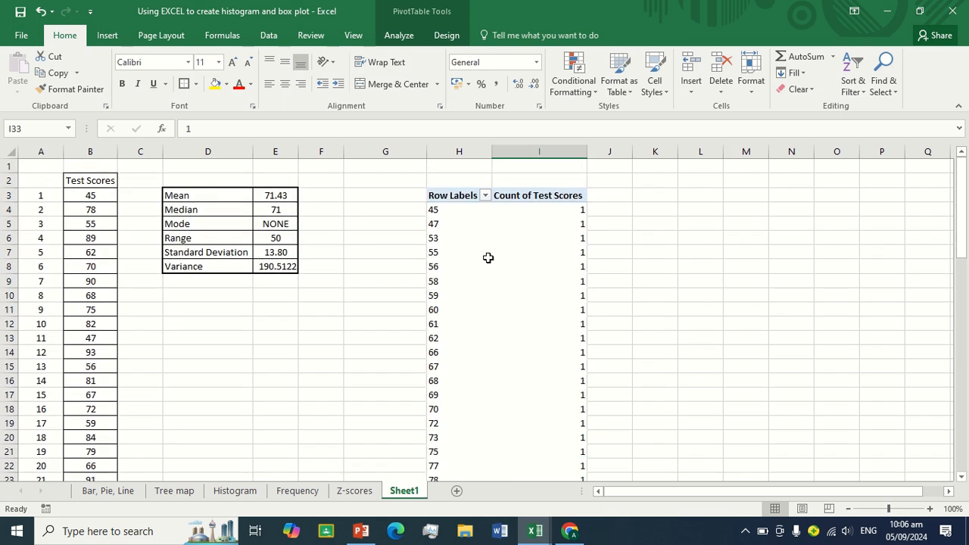
- Group the PivotTable's score row labels starting at 45, ending at 95, by 10
{"action": "left_click", "coordinate": [438, 210]}
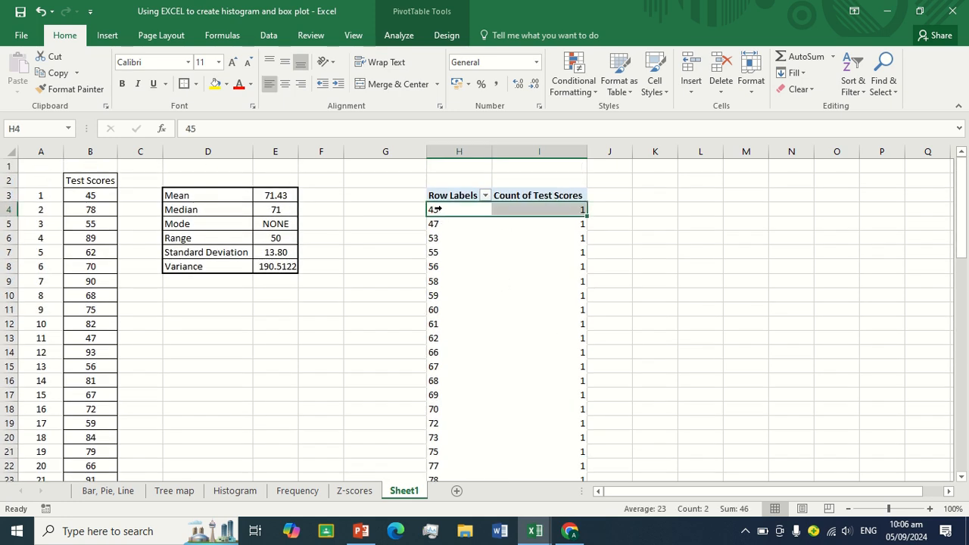
{"action": "right_click", "coordinate": [438, 210]}
{"action": "left_click", "coordinate": [470, 212]}
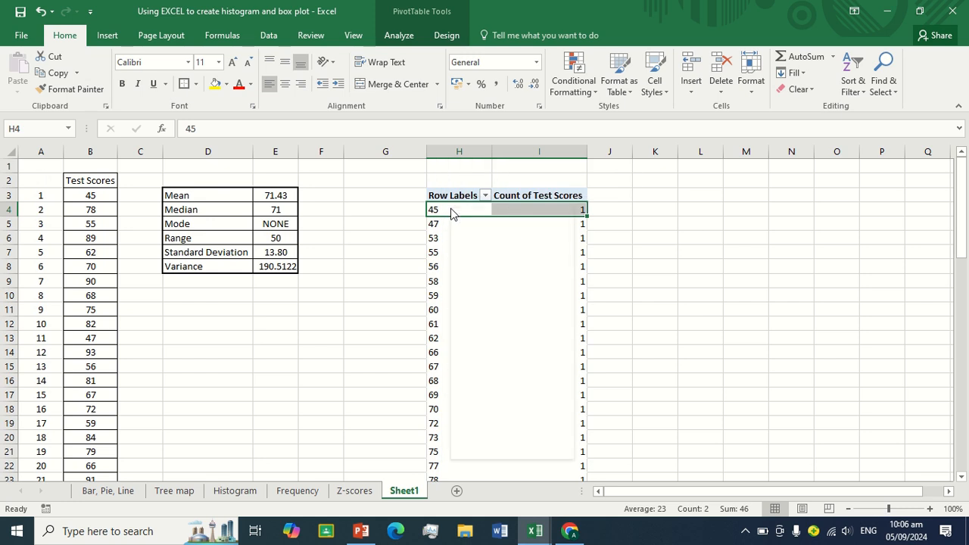
{"action": "right_click", "coordinate": [451, 213]}
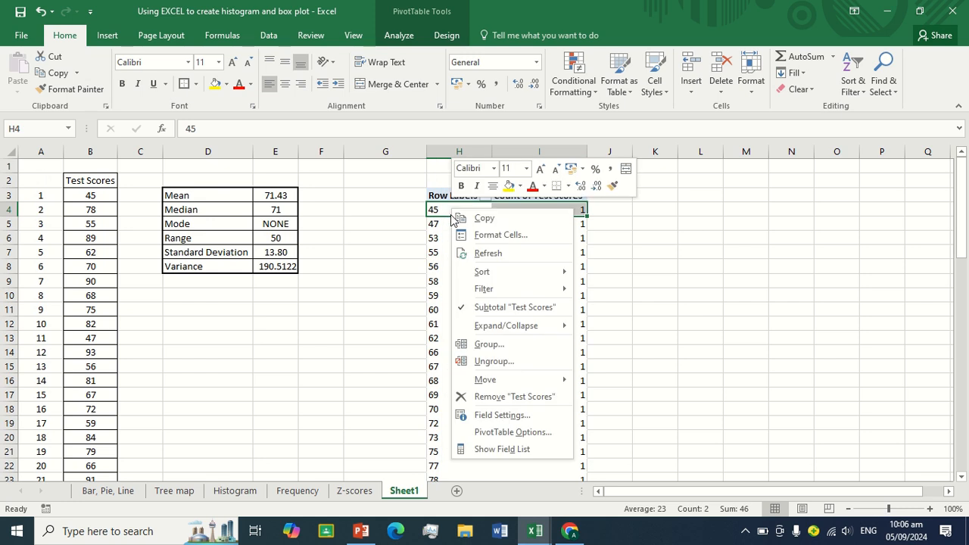
{"action": "left_click", "coordinate": [494, 345]}
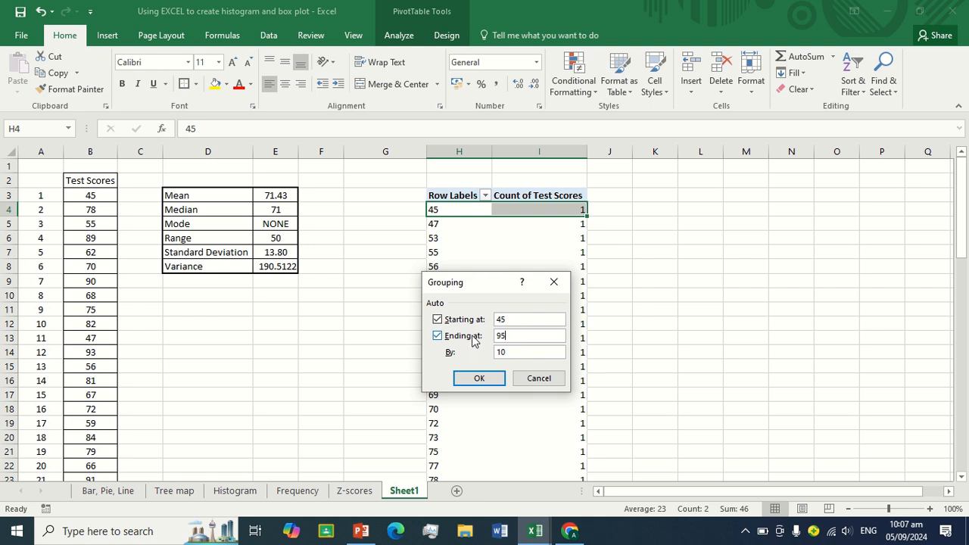
{"action": "left_click", "coordinate": [479, 379]}
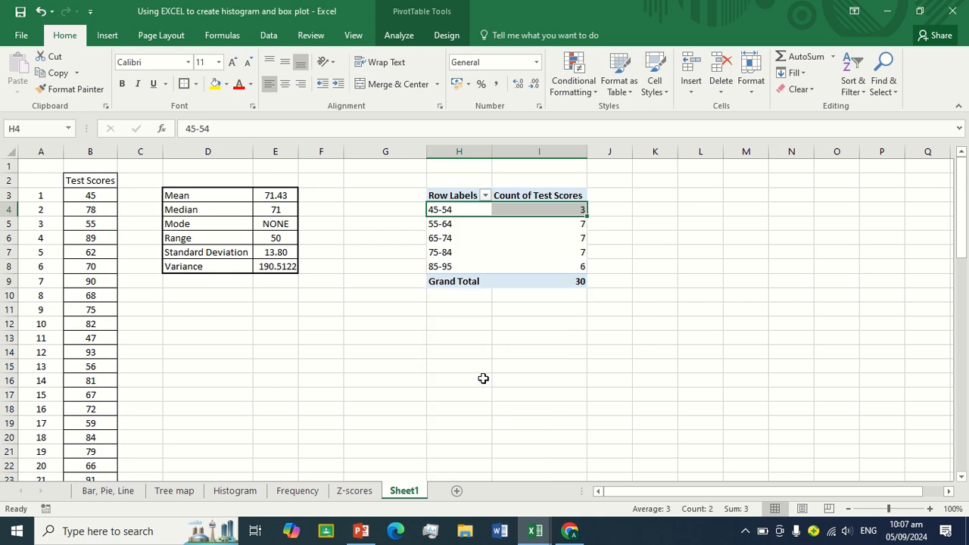
{"action": "left_click", "coordinate": [730, 320]}
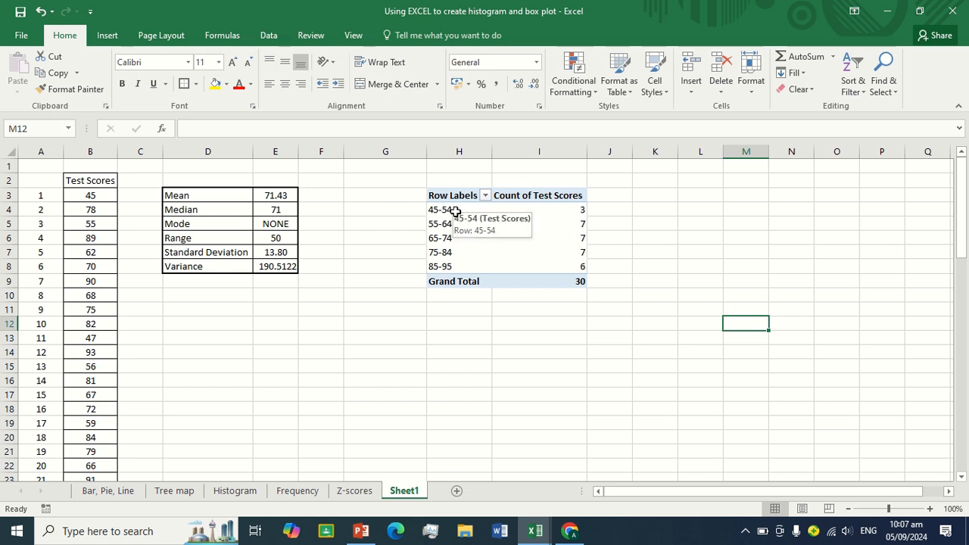
- Try to insert a histogram from the grouped PivotTable rows in H4:I8
{"action": "left_click_drag", "start_coordinate": [556, 212], "coordinate": [471, 266]}
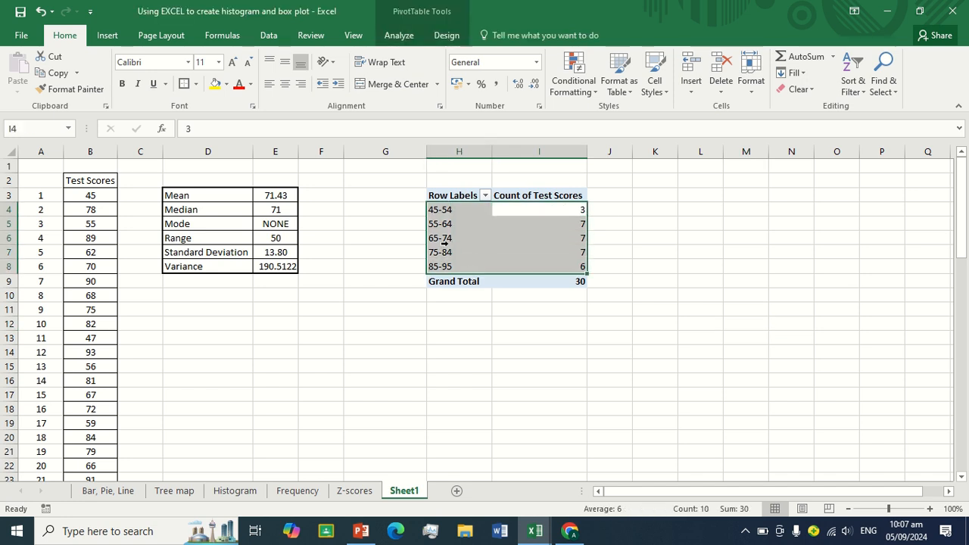
{"action": "left_click", "coordinate": [107, 35]}
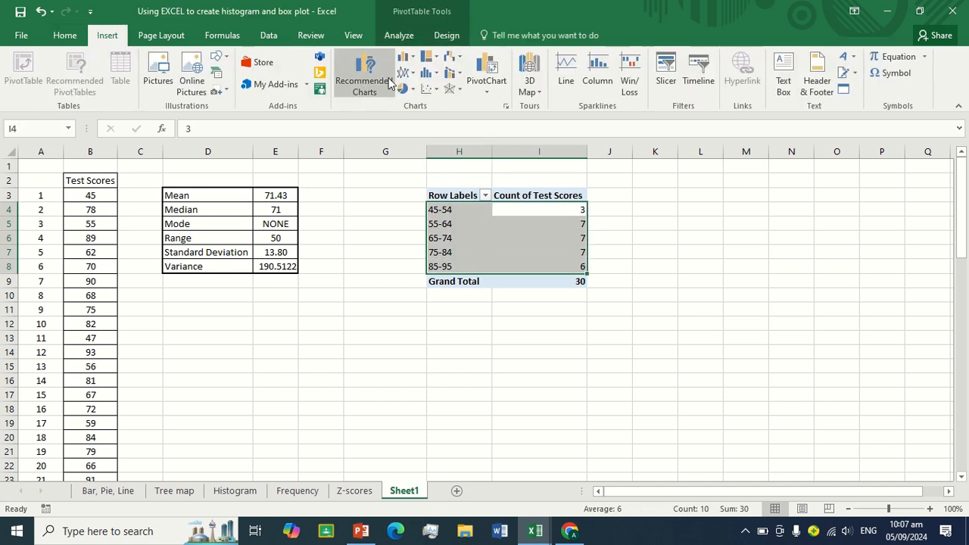
{"action": "left_click", "coordinate": [432, 73]}
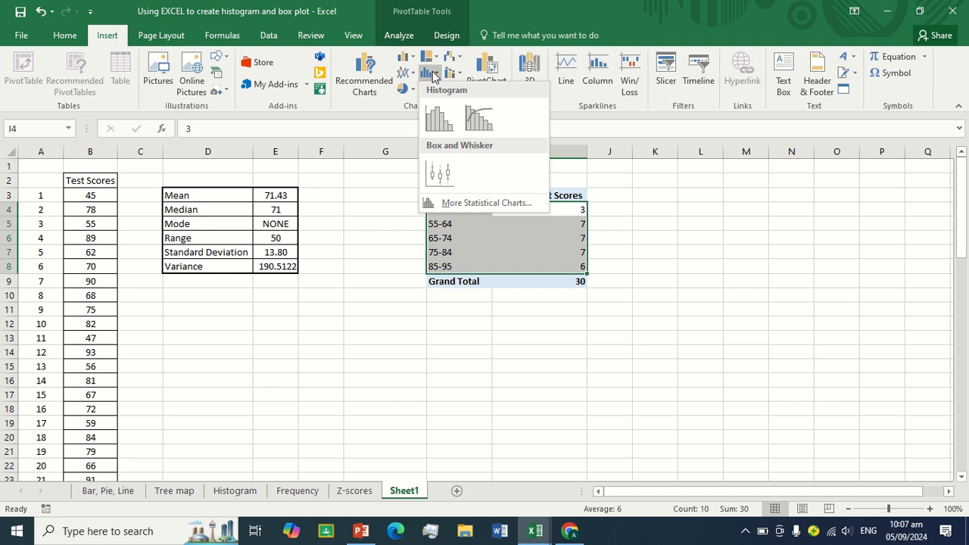
{"action": "left_click", "coordinate": [435, 121]}
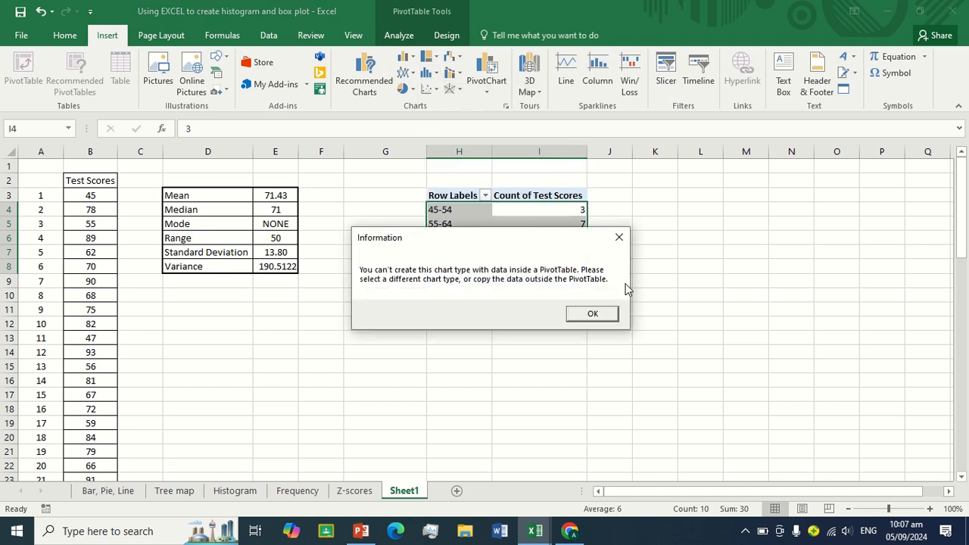
{"action": "left_click", "coordinate": [619, 241]}
- Copy the PivotTable's headers and grouped rows in H3:I8 and paste them as values starting at K3
{"action": "left_click", "coordinate": [448, 197]}
{"action": "left_click_drag", "start_coordinate": [522, 238], "coordinate": [565, 273]}
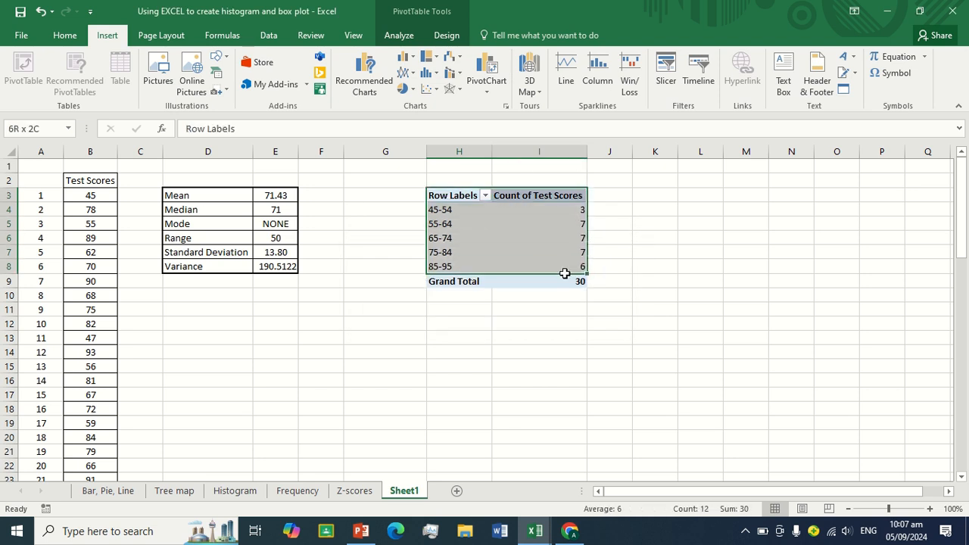
{"action": "right_click", "coordinate": [563, 264]}
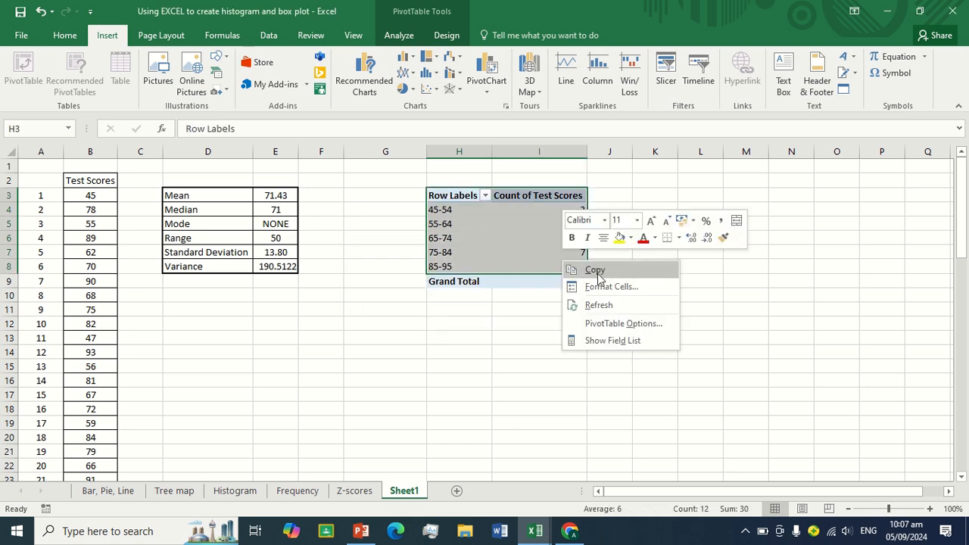
{"action": "left_click", "coordinate": [593, 269]}
{"action": "right_click", "coordinate": [659, 196]}
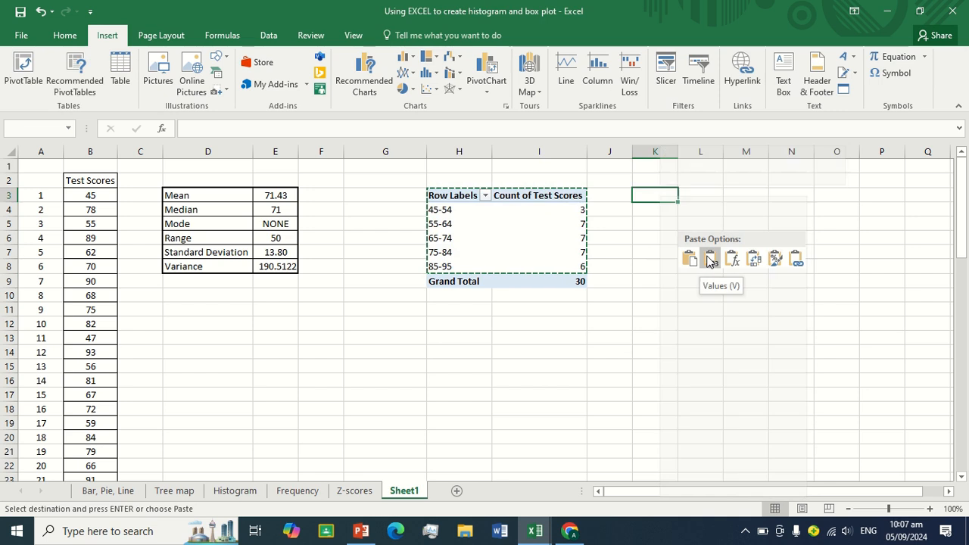
{"action": "left_click", "coordinate": [710, 261]}
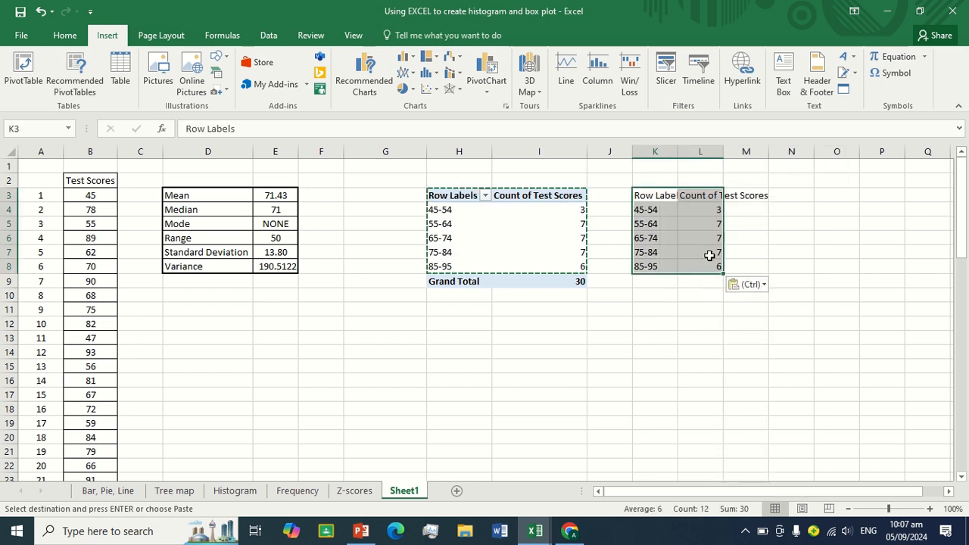
{"action": "left_click", "coordinate": [847, 307]}
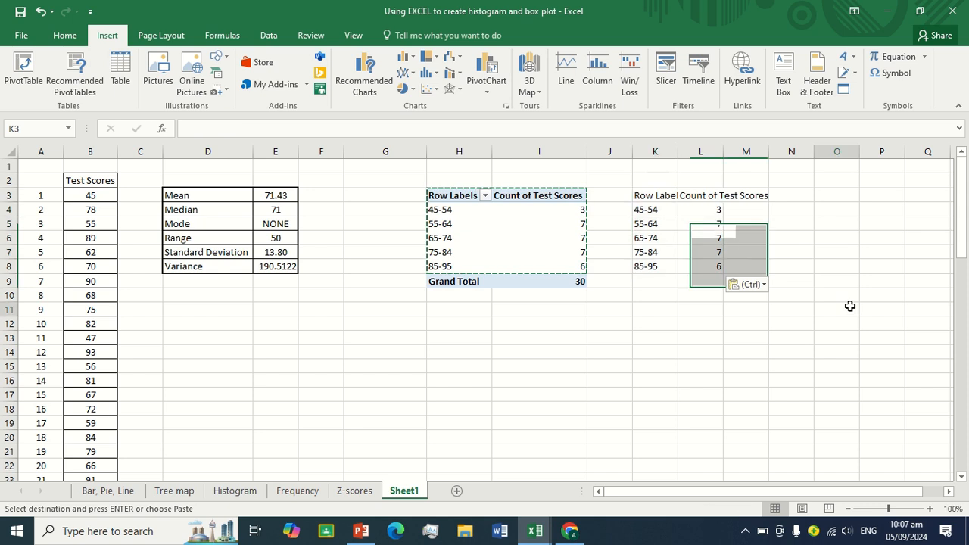
- Autofit columns K and L to the pasted table's contents
{"action": "left_click", "coordinate": [658, 197]}
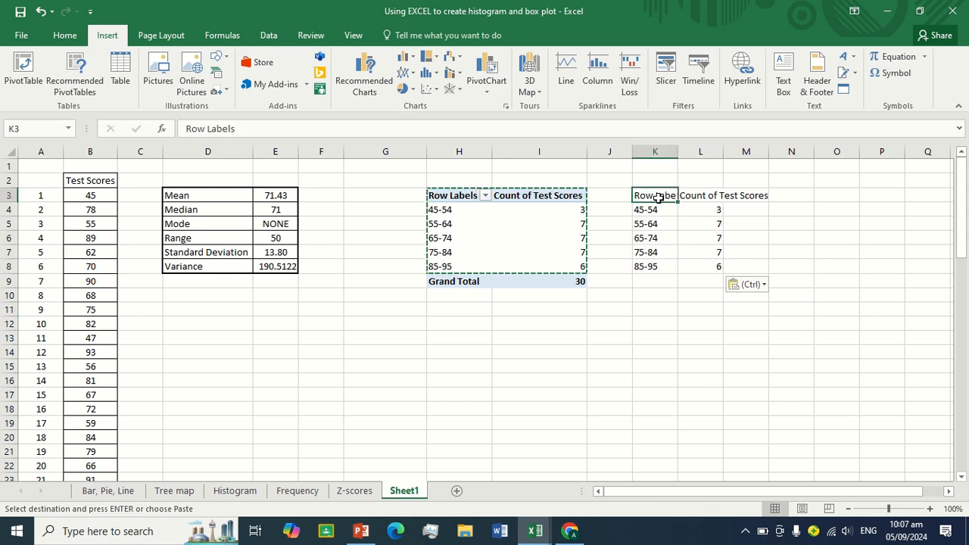
{"action": "double_click", "coordinate": [723, 151]}
{"action": "double_click", "coordinate": [678, 152]}
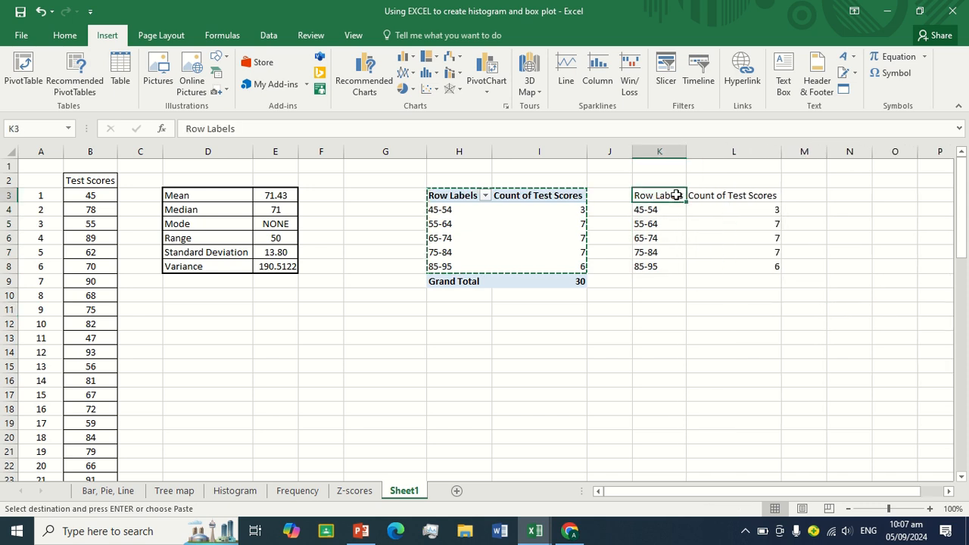
- Center the class intervals in K4:K8 and the counts in L4:L8
{"action": "left_click_drag", "start_coordinate": [659, 209], "coordinate": [666, 267]}
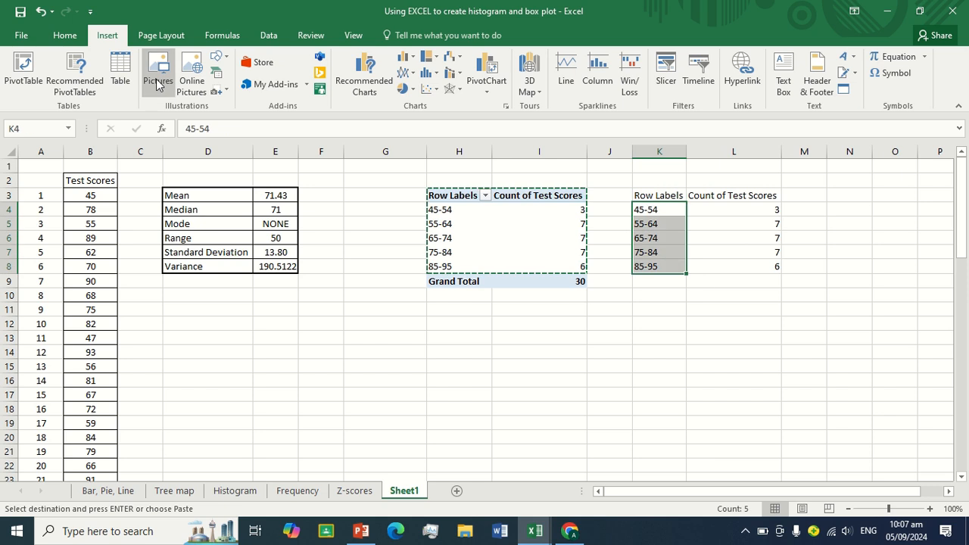
{"action": "left_click", "coordinate": [65, 36]}
{"action": "left_click", "coordinate": [285, 83]}
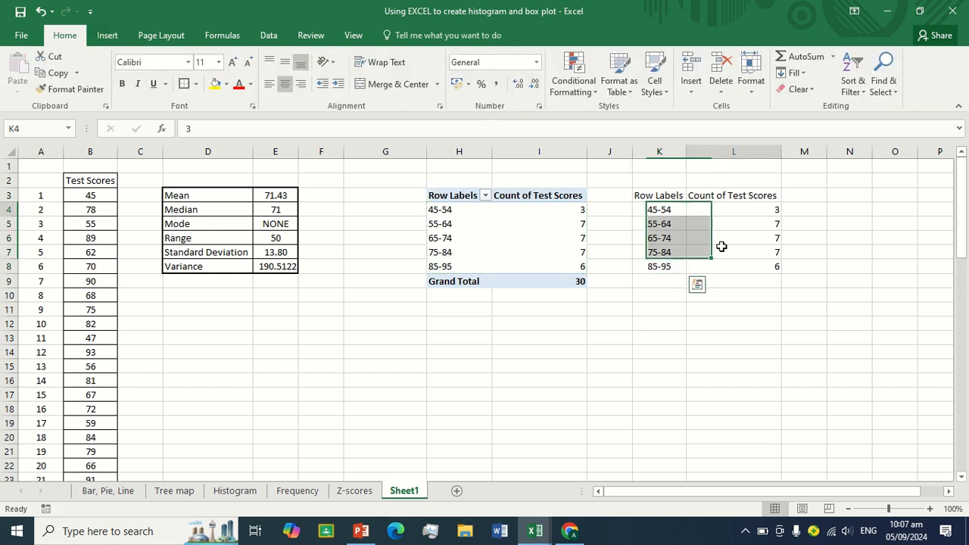
{"action": "left_click_drag", "start_coordinate": [727, 210], "coordinate": [757, 267]}
- Rename the pasted table's headers to "Test scores" in K3 and "Frequency" in L3
{"action": "left_click", "coordinate": [662, 196]}
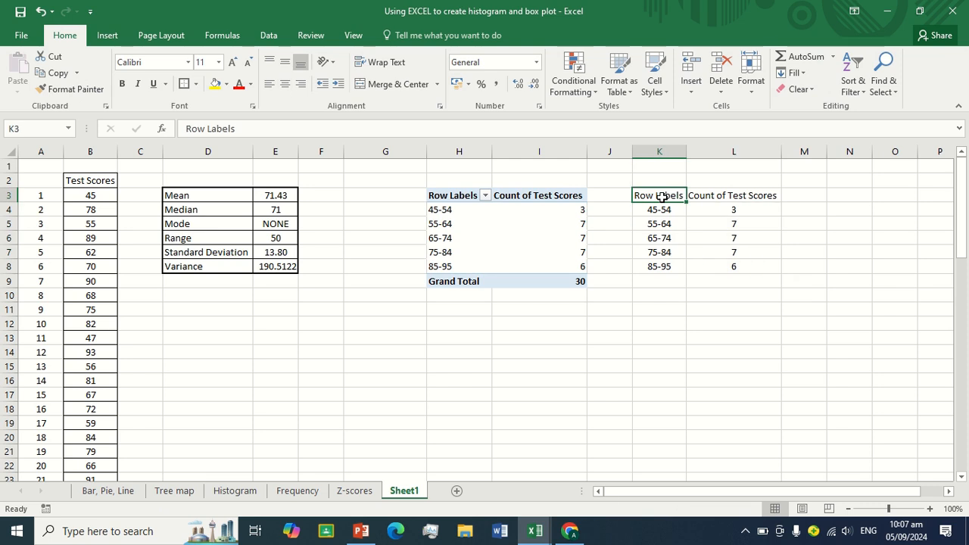
{"action": "type", "text": "Test "}
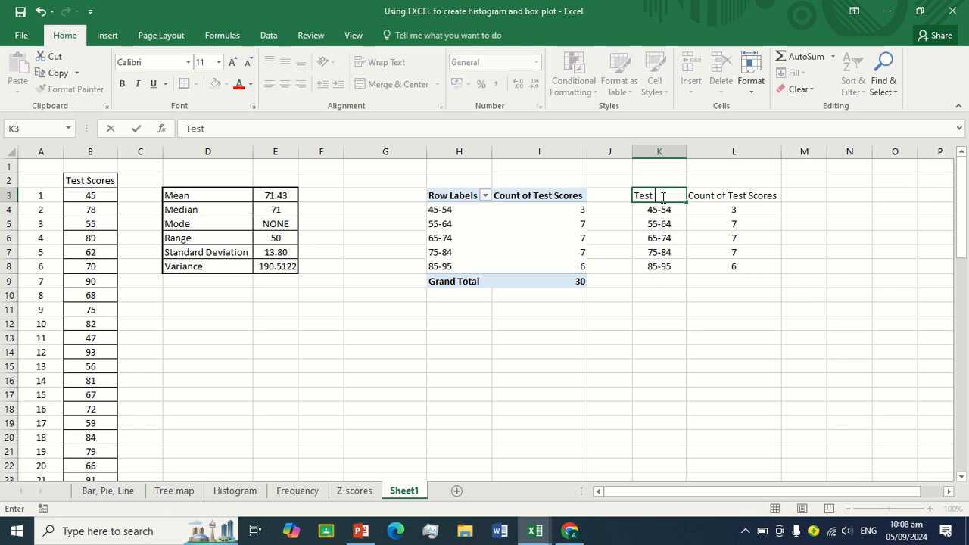
{"action": "type", "text": "scores"}
{"action": "key", "text": "Tab"}
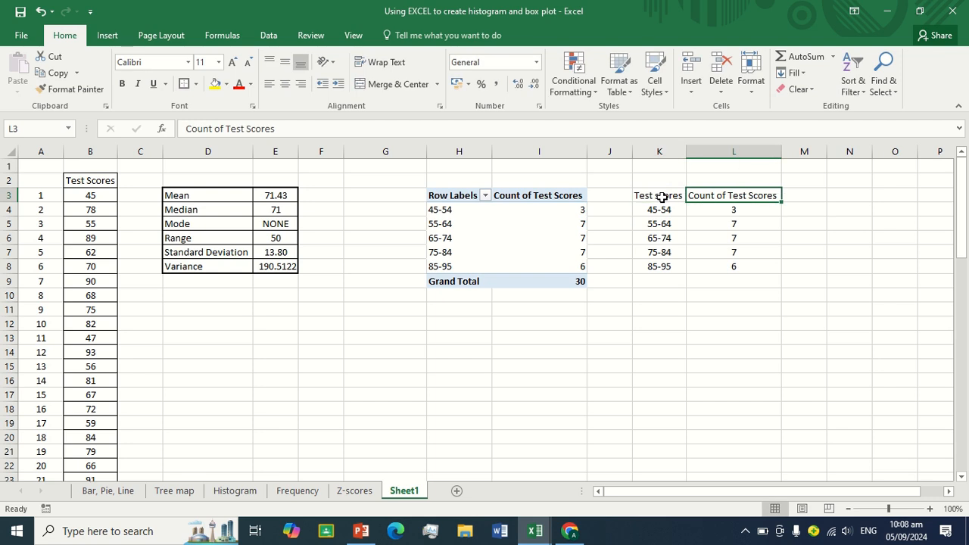
{"action": "type", "text": "Frequenc"}
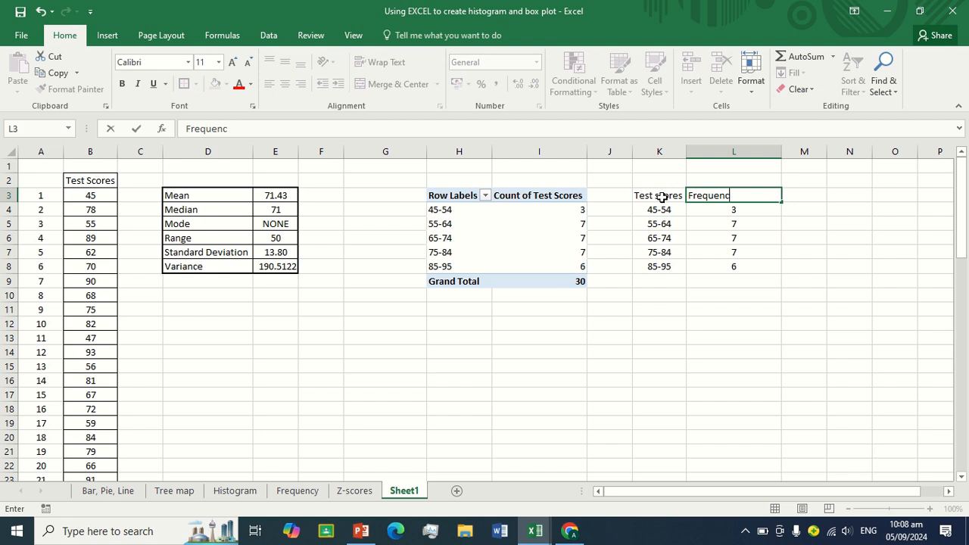
{"action": "type", "text": "u"}
{"action": "key", "text": "Return"}
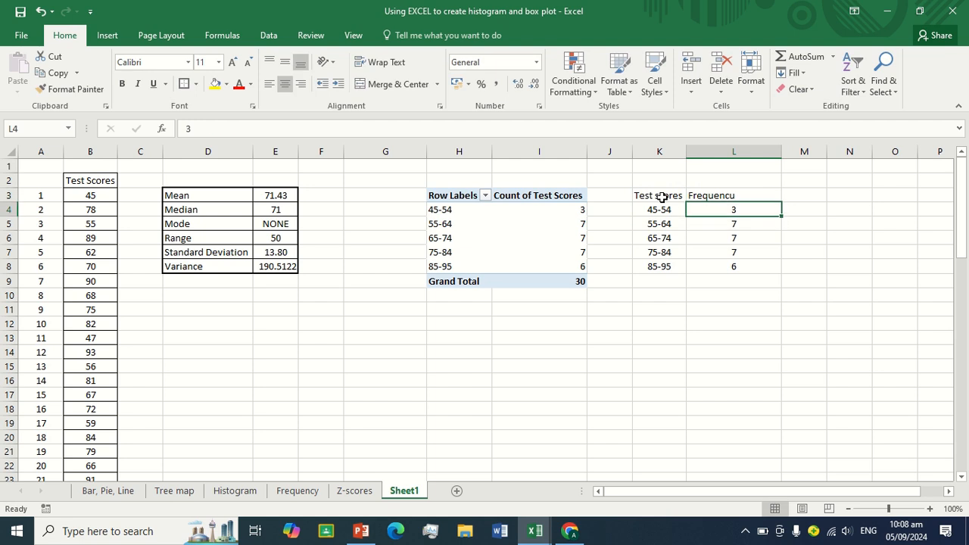
{"action": "key", "text": "Up"}
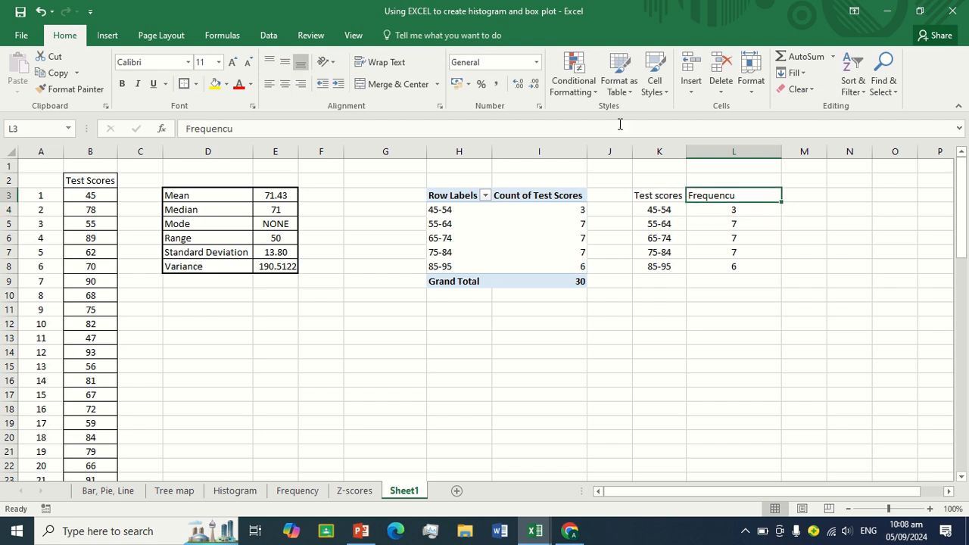
{"action": "left_click", "coordinate": [359, 129]}
{"action": "key", "text": "BackSpace"}
{"action": "type", "text": "y"}
{"action": "key", "text": "Return"}
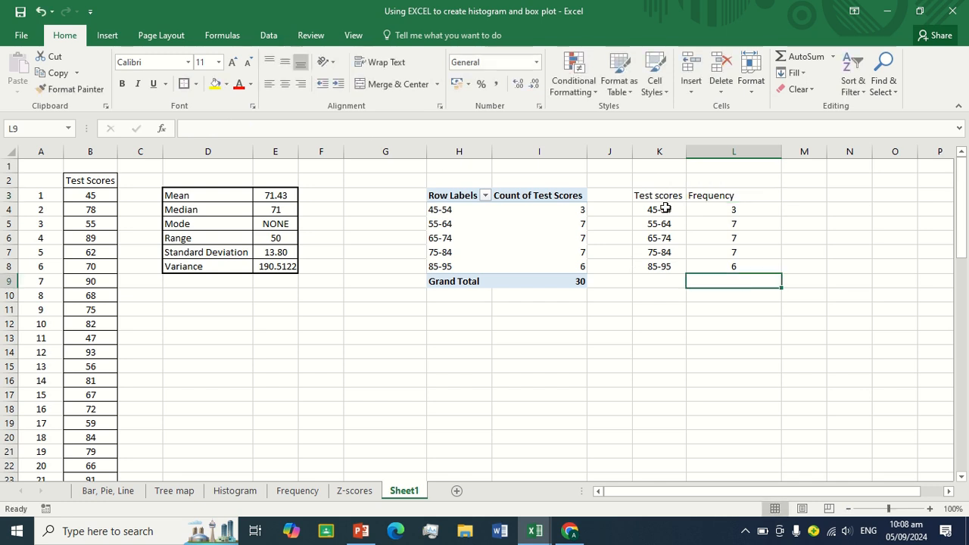
- Center the contents of K3:L8 and apply all borders plus a thick outside border
{"action": "left_click_drag", "start_coordinate": [659, 195], "coordinate": [733, 266]}
{"action": "left_click", "coordinate": [292, 86]}
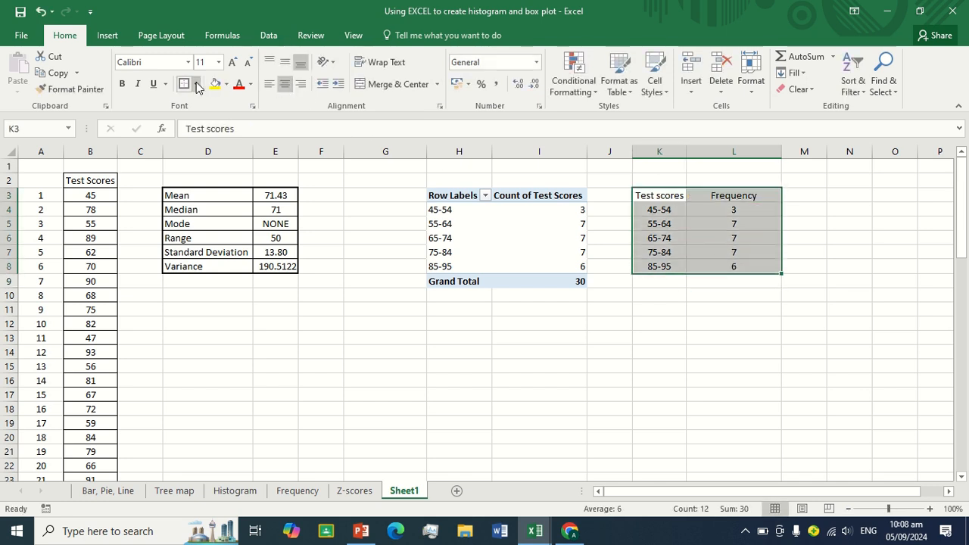
{"action": "left_click", "coordinate": [196, 84]}
{"action": "left_click", "coordinate": [208, 205]}
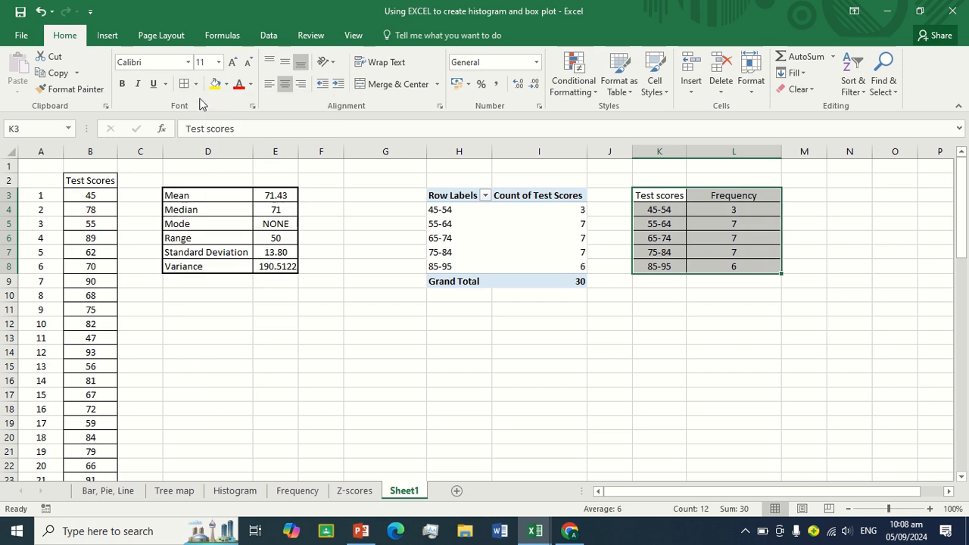
{"action": "left_click", "coordinate": [195, 84]}
{"action": "left_click", "coordinate": [210, 240]}
{"action": "left_click", "coordinate": [891, 351]}
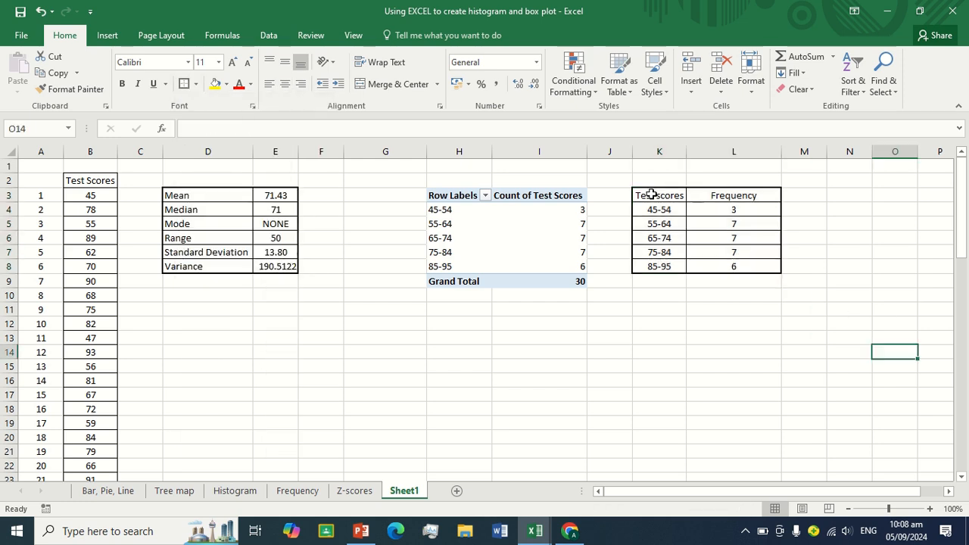
- Insert a histogram from the frequency table in K3:L8 and move the chart below the tables
{"action": "left_click_drag", "start_coordinate": [648, 190], "coordinate": [734, 267]}
{"action": "left_click", "coordinate": [107, 35]}
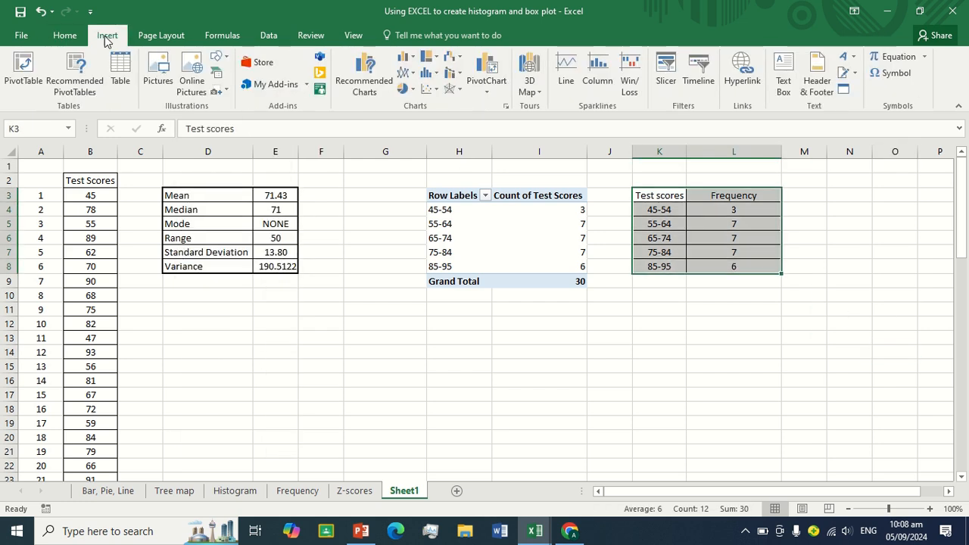
{"action": "left_click", "coordinate": [430, 74]}
{"action": "left_click", "coordinate": [438, 113]}
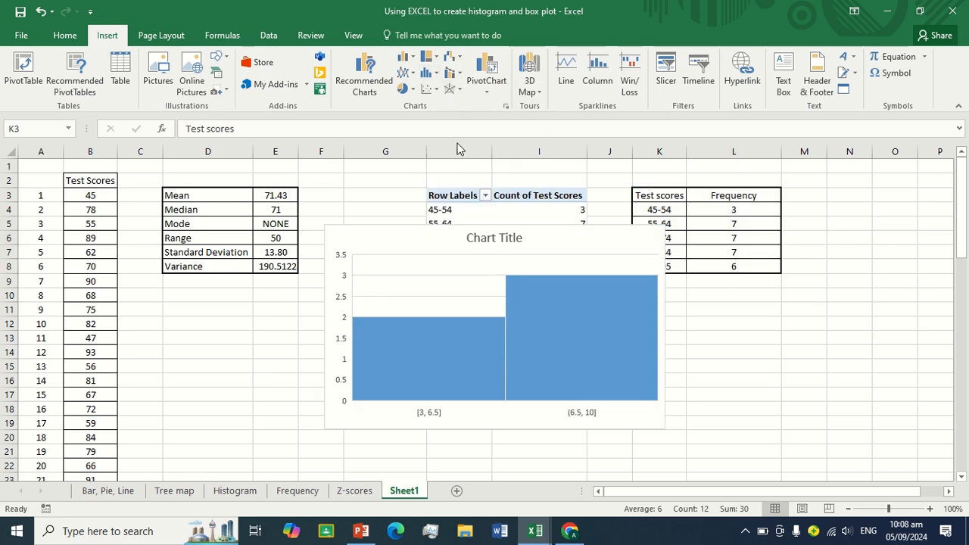
{"action": "left_click_drag", "start_coordinate": [594, 243], "coordinate": [767, 319]}
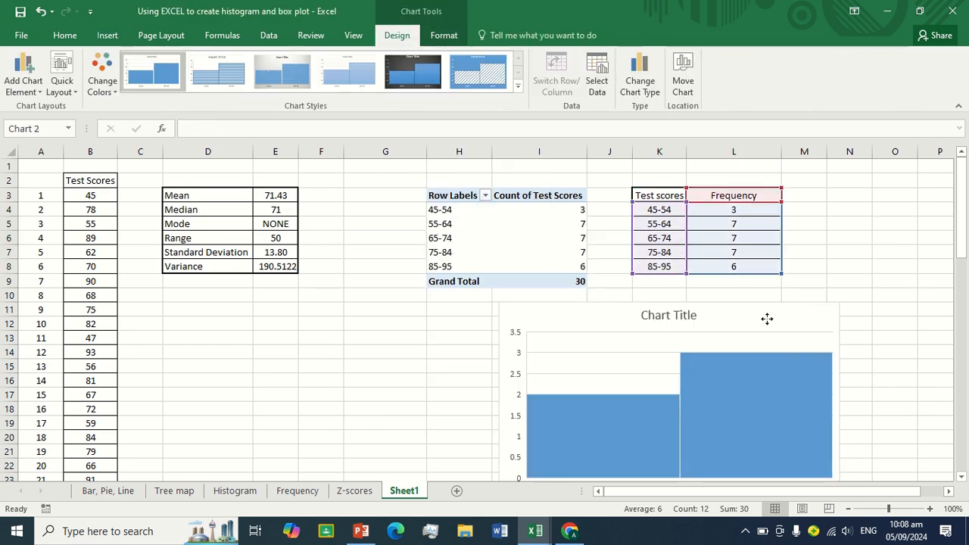
- Set the histogram's horizontal axis bins to By Category and close the axis formatting pane
{"action": "mouse_move", "coordinate": [963, 227]}
{"action": "left_mouse_down"}
{"action": "mouse_move", "coordinate": [968, 258]}
{"action": "mouse_move", "coordinate": [966, 231]}
{"action": "left_mouse_up"}
{"action": "left_click", "coordinate": [755, 445]}
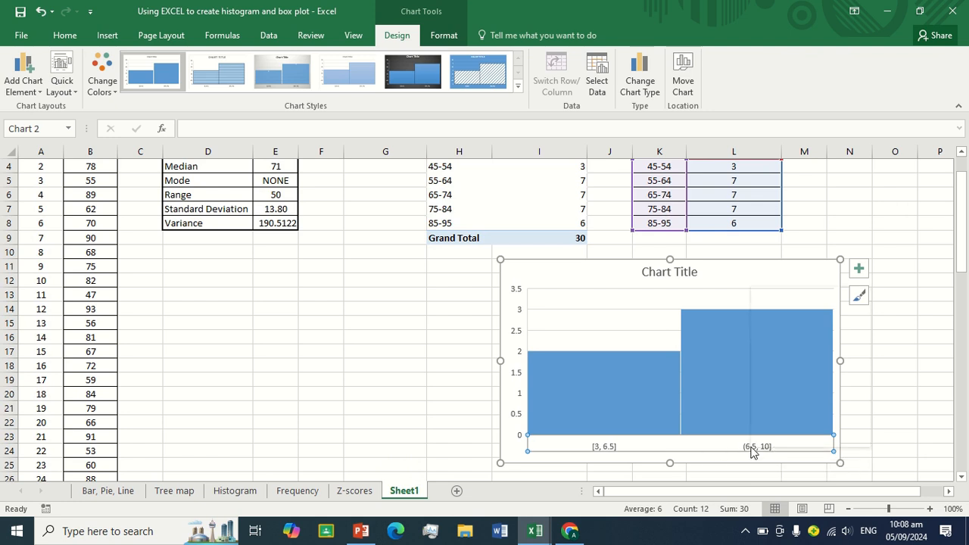
{"action": "right_click", "coordinate": [753, 451]}
{"action": "left_click", "coordinate": [784, 438]}
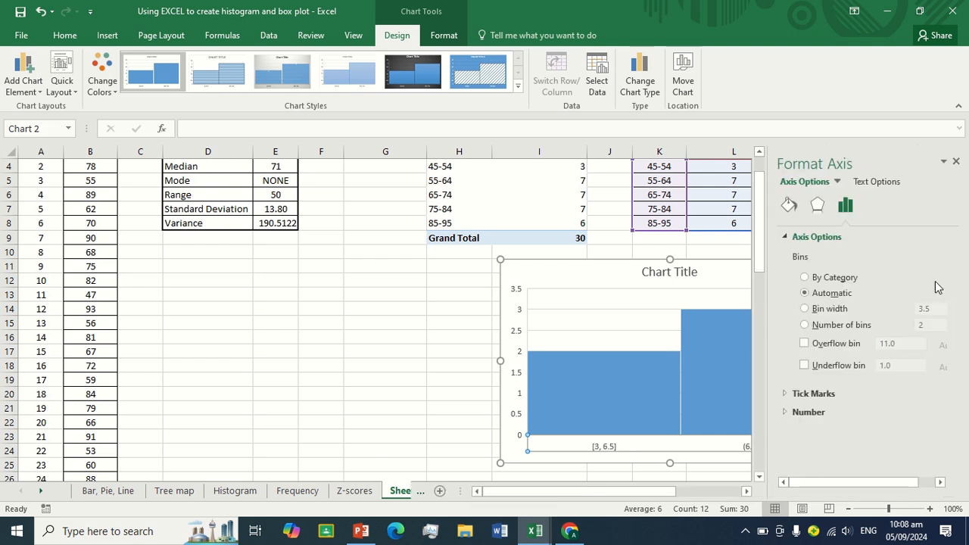
{"action": "left_click", "coordinate": [825, 279]}
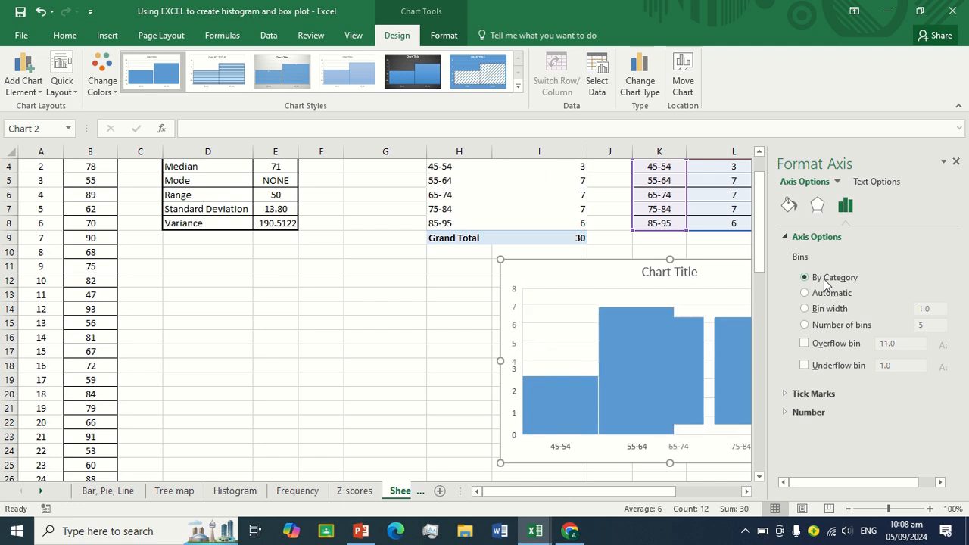
{"action": "left_click", "coordinate": [957, 162]}
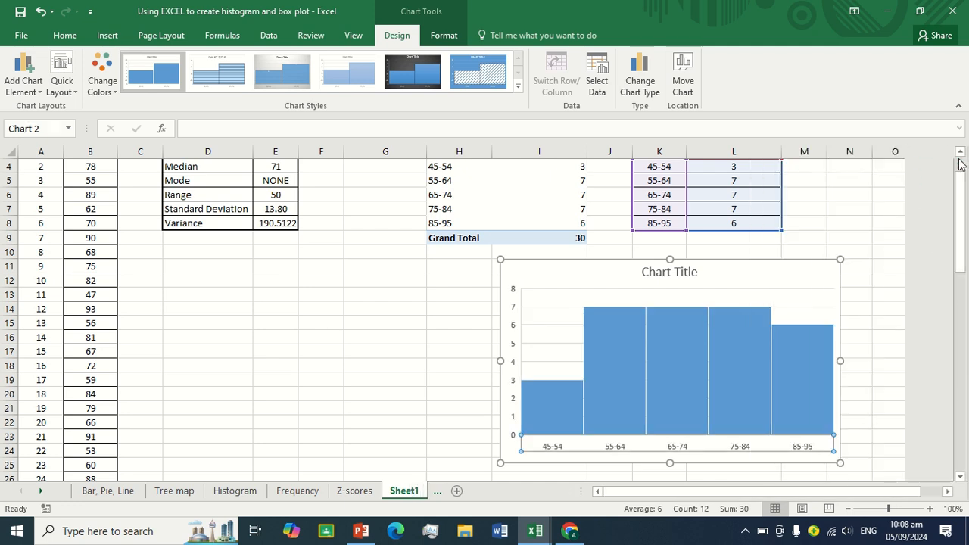
{"action": "mouse_move", "coordinate": [963, 221]}
{"action": "left_mouse_down"}
{"action": "mouse_move", "coordinate": [966, 208]}
{"action": "mouse_move", "coordinate": [965, 225]}
{"action": "left_mouse_up"}
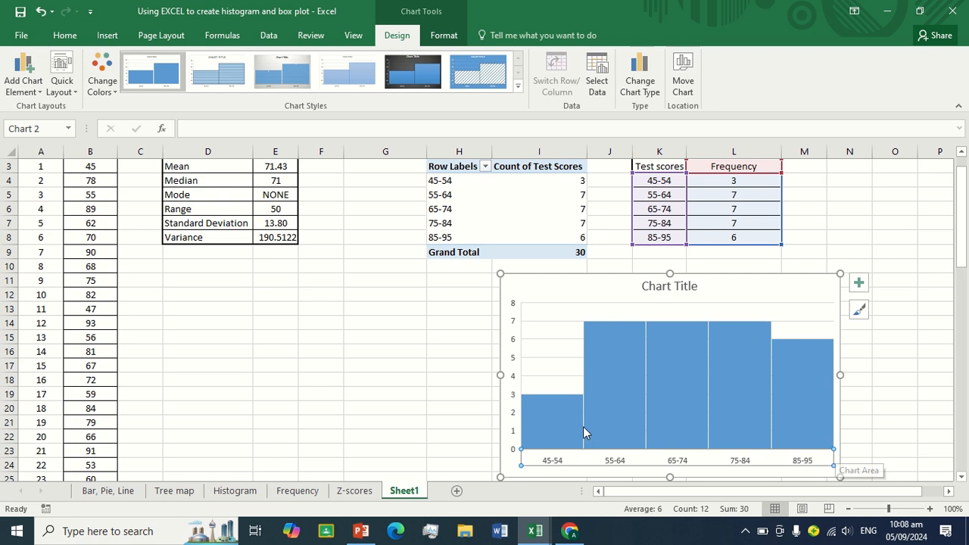
{"action": "left_click", "coordinate": [733, 182]}
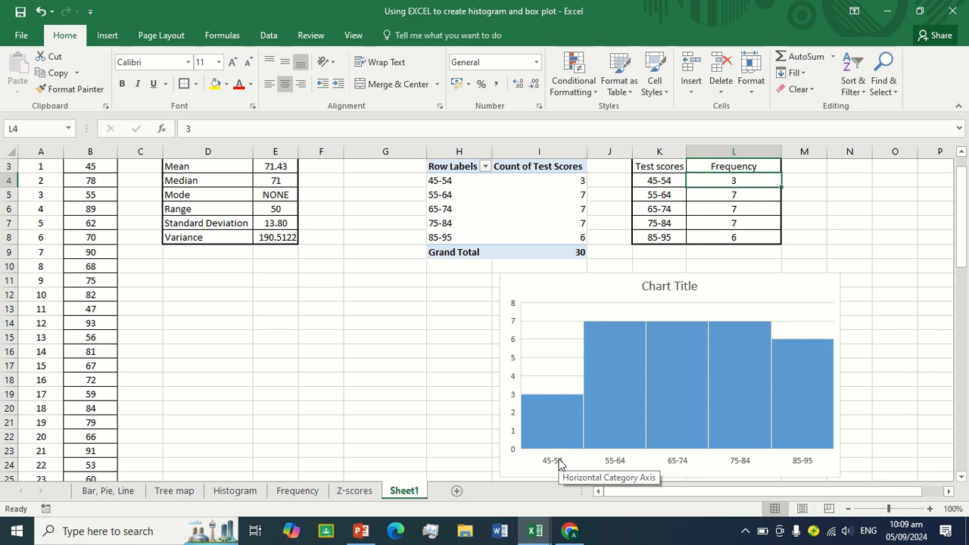
{"action": "left_click", "coordinate": [558, 464]}
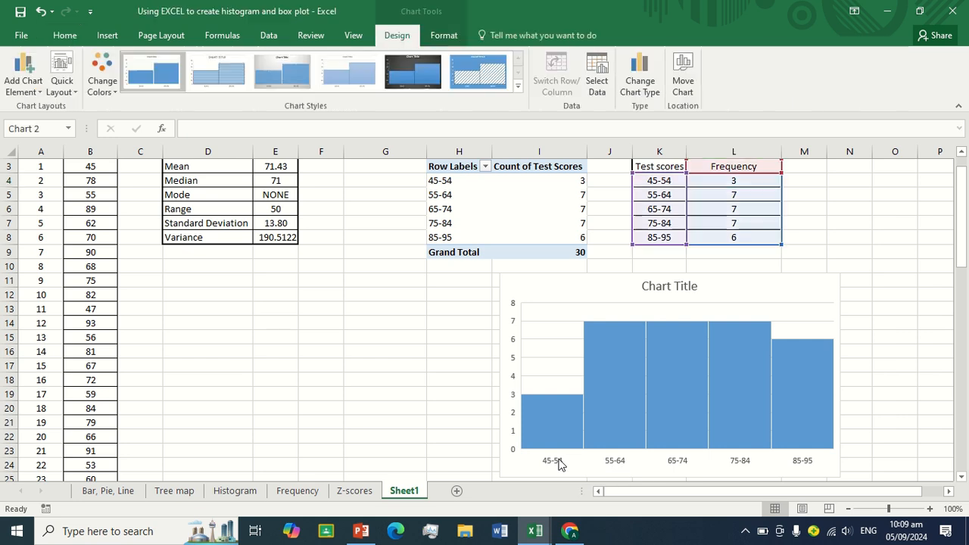
{"action": "left_click", "coordinate": [678, 287]}
{"action": "double_click", "coordinate": [677, 287]}
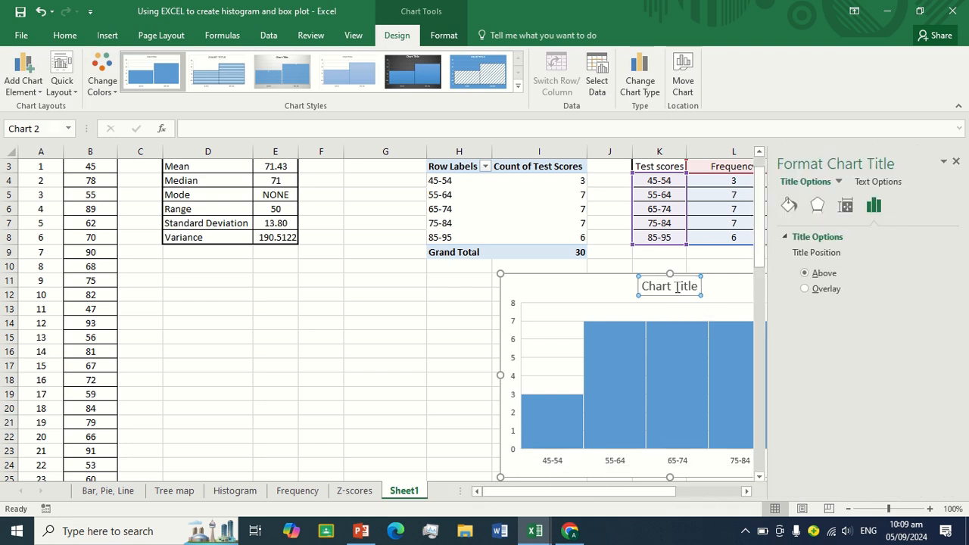
{"action": "left_click", "coordinate": [956, 162]}
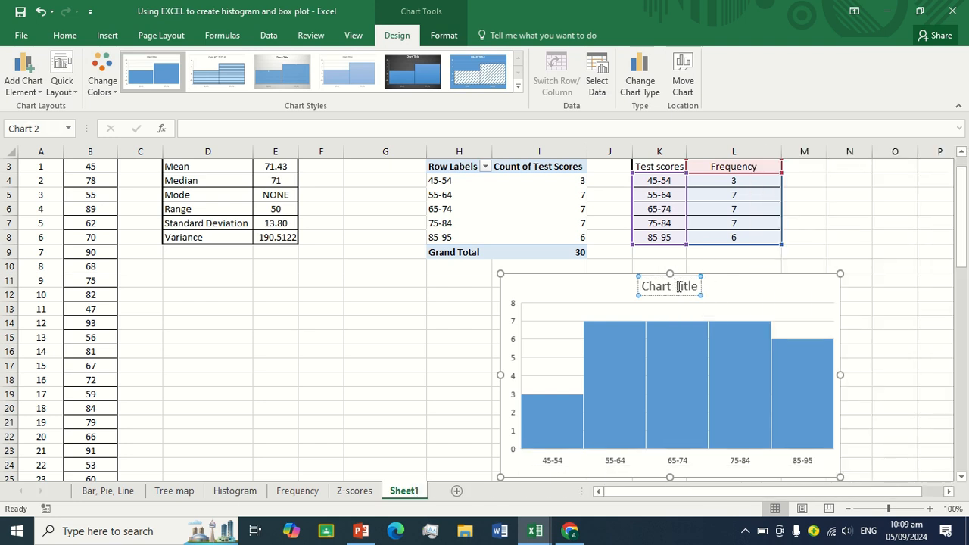
- Add axis titles to the histogram and set the horizontal axis title to "Test scores"
{"action": "left_click", "coordinate": [827, 287]}
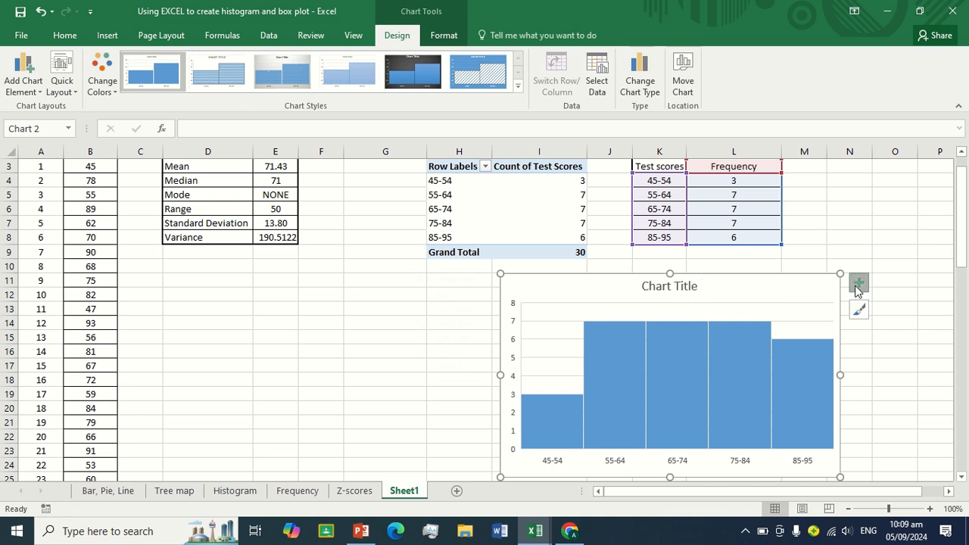
{"action": "left_click", "coordinate": [858, 282]}
{"action": "left_click", "coordinate": [437, 311]}
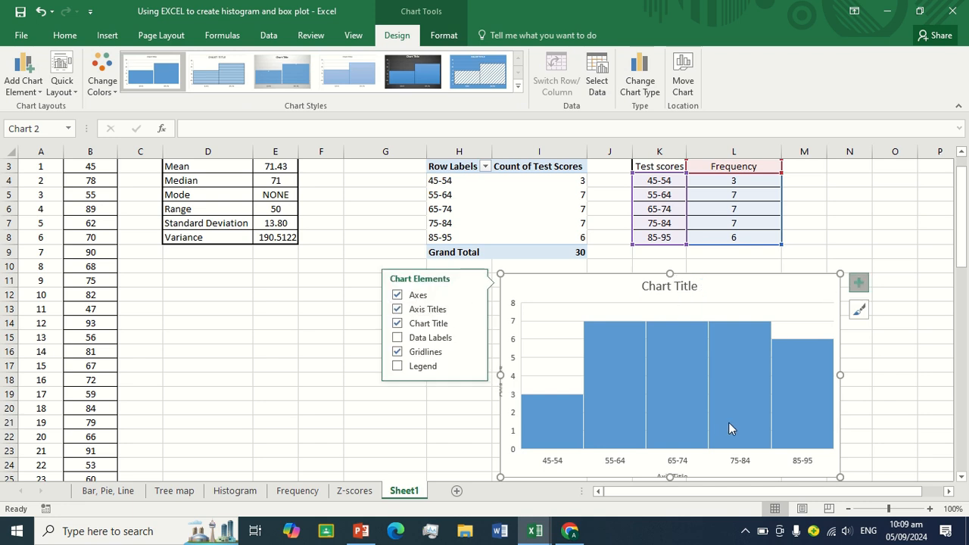
{"action": "left_click", "coordinate": [695, 466]}
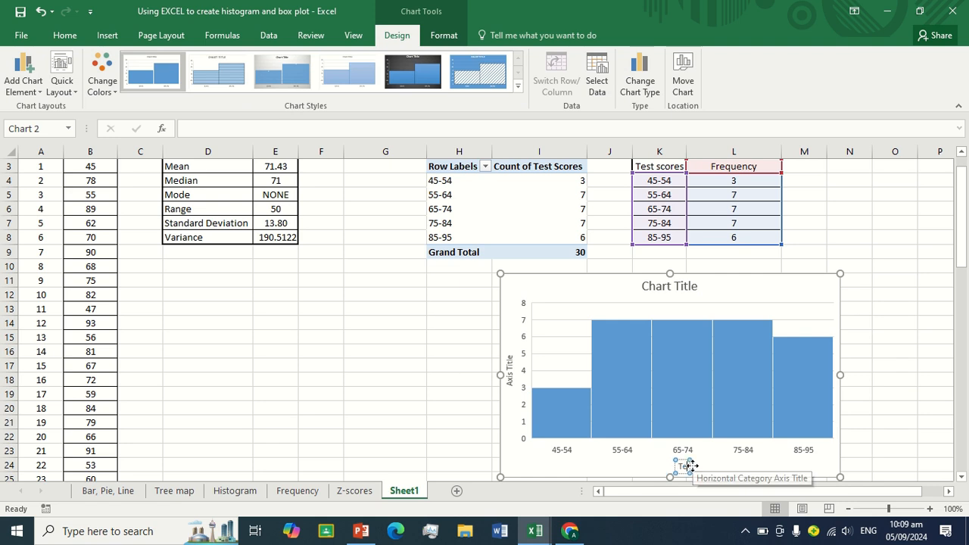
{"action": "type", "text": "Test scores"}
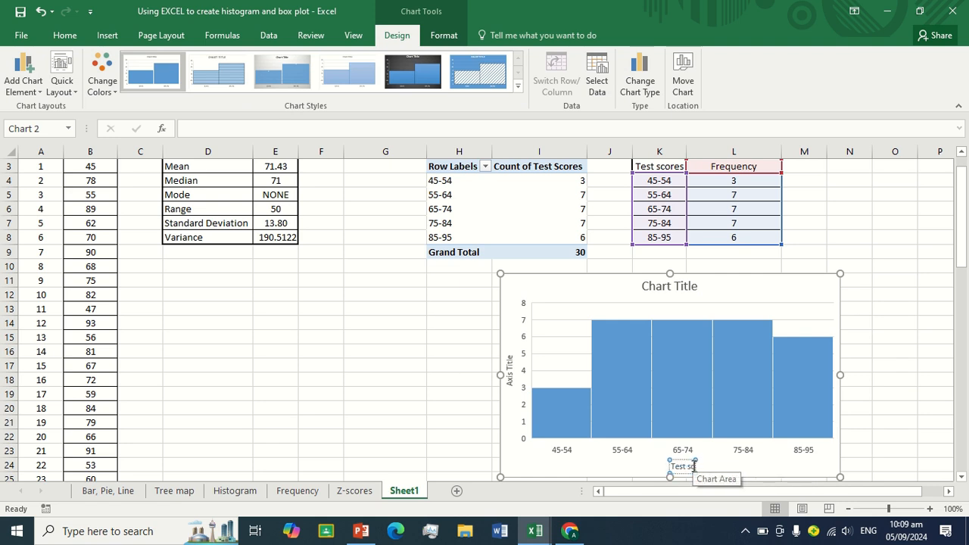
- Set the histogram's vertical axis title to "No. of students"
{"action": "left_click", "coordinate": [511, 369]}
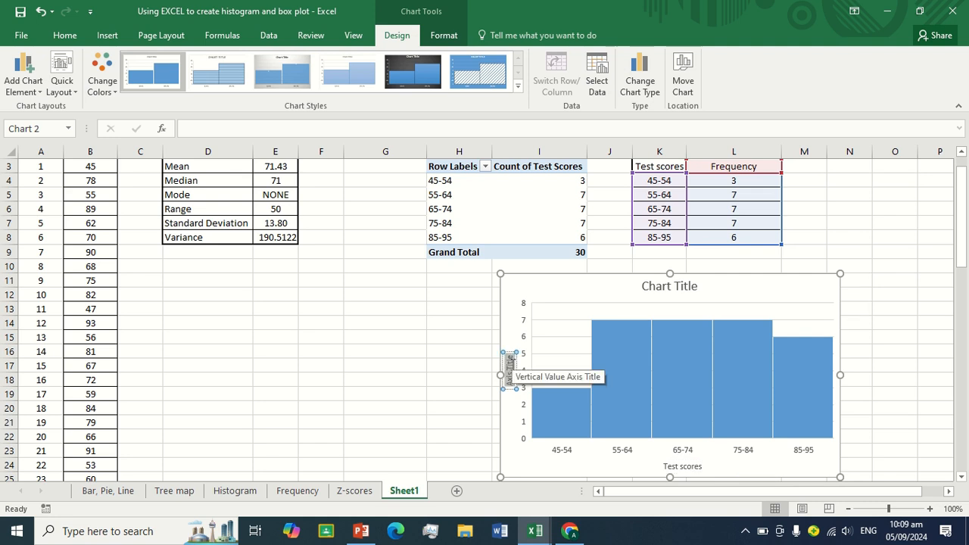
{"action": "type", "text": "No. of student"}
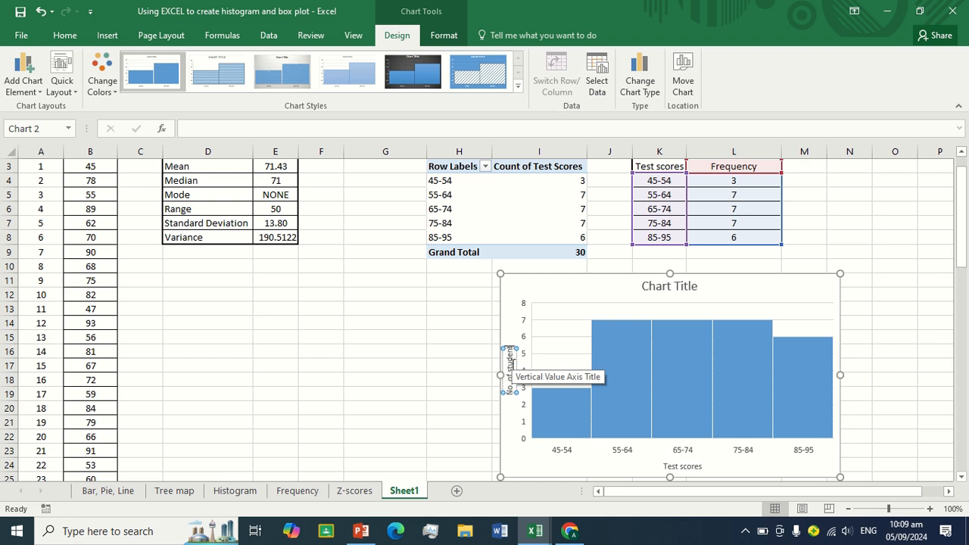
{"action": "type", "text": "s"}
- Set the histogram's chart title to "Histogram of test scores" and deselect the chart
{"action": "left_click", "coordinate": [683, 288]}
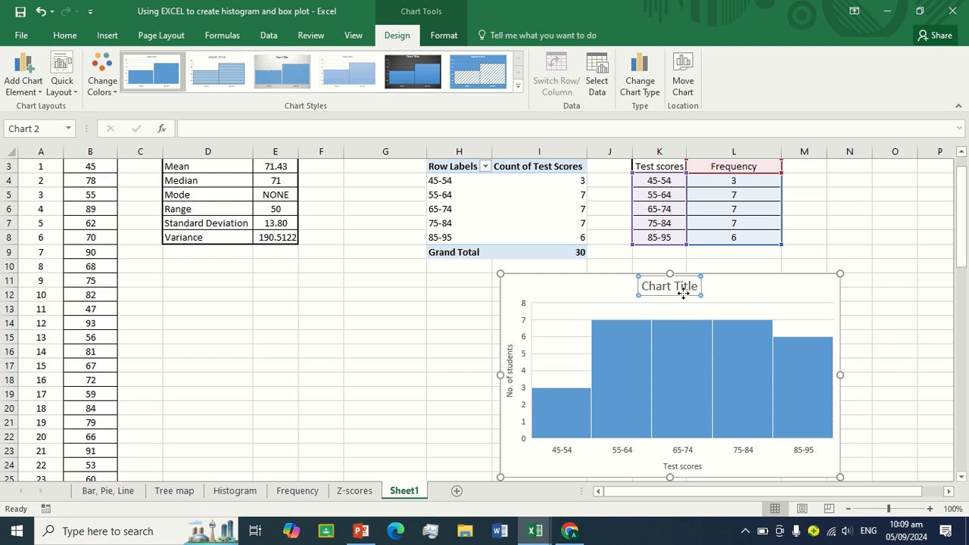
{"action": "type", "text": "Hist"}
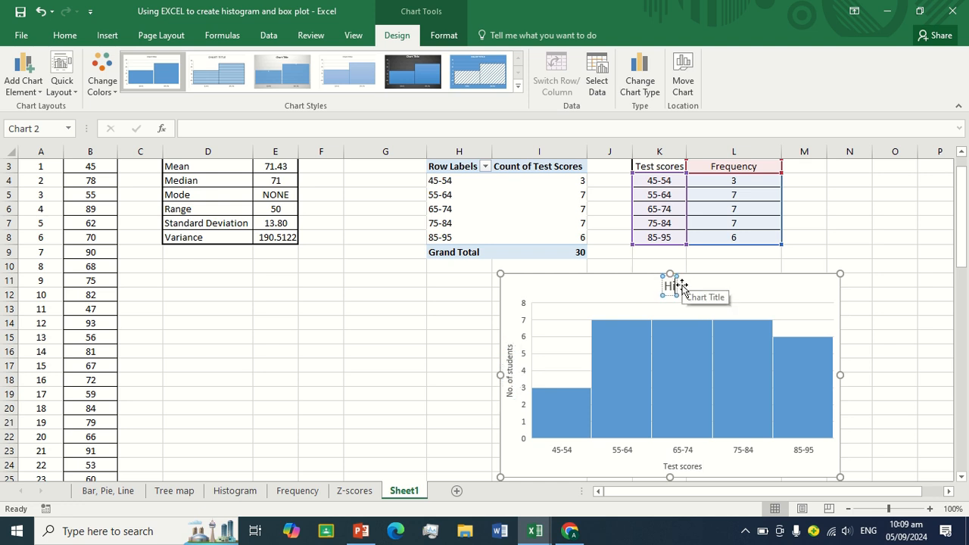
{"action": "type", "text": "og"}
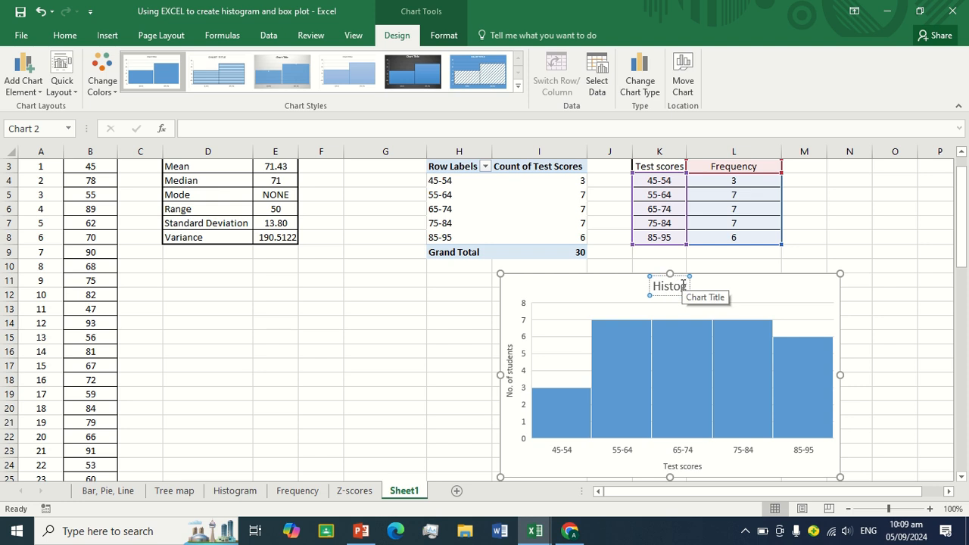
{"action": "type", "text": "ram of te"}
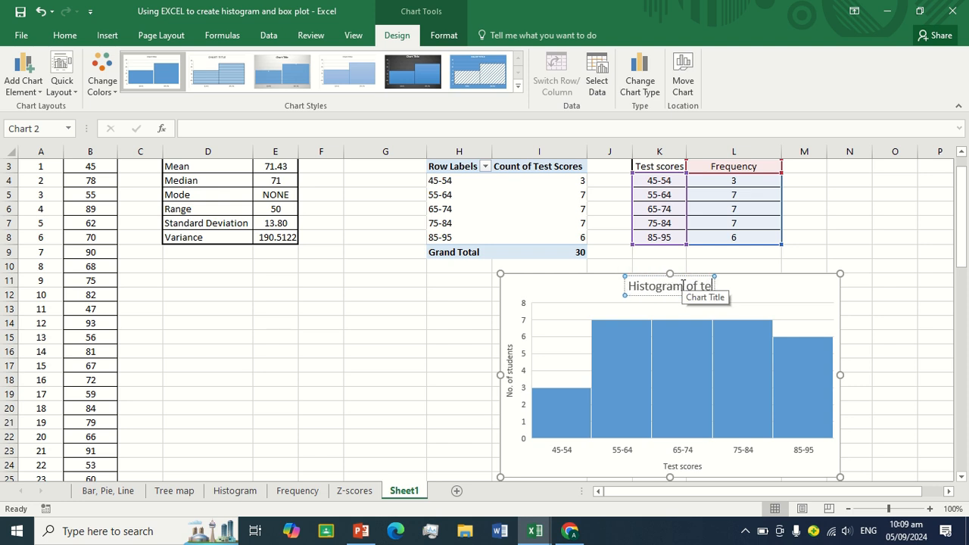
{"action": "type", "text": "st scores"}
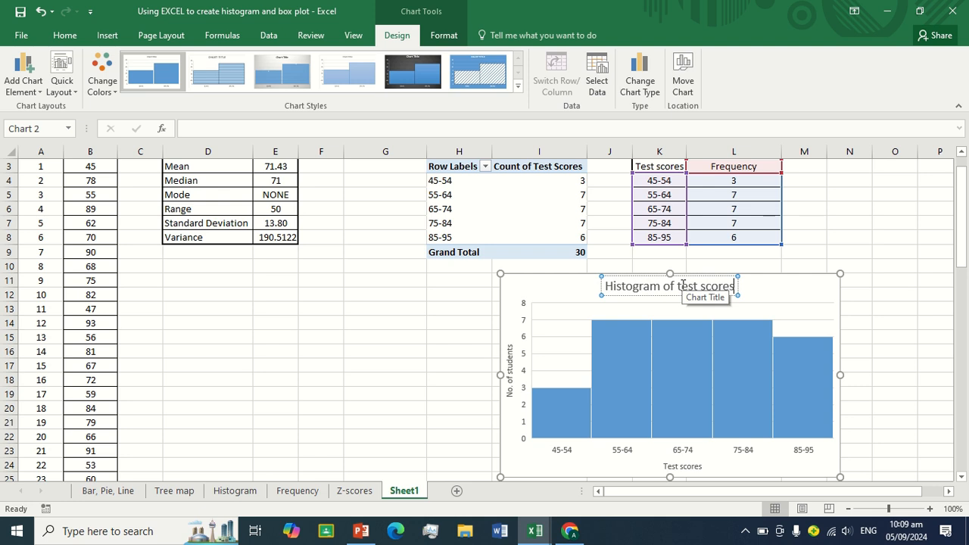
{"action": "left_click", "coordinate": [884, 235]}
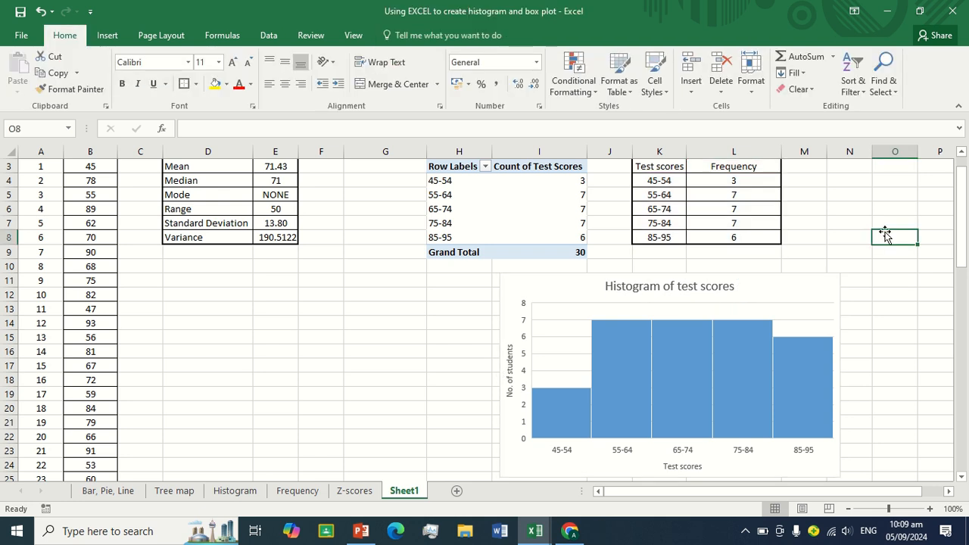
{"action": "scroll", "coordinate": [318, 325], "scroll_direction": "up", "scroll_amount": 2}
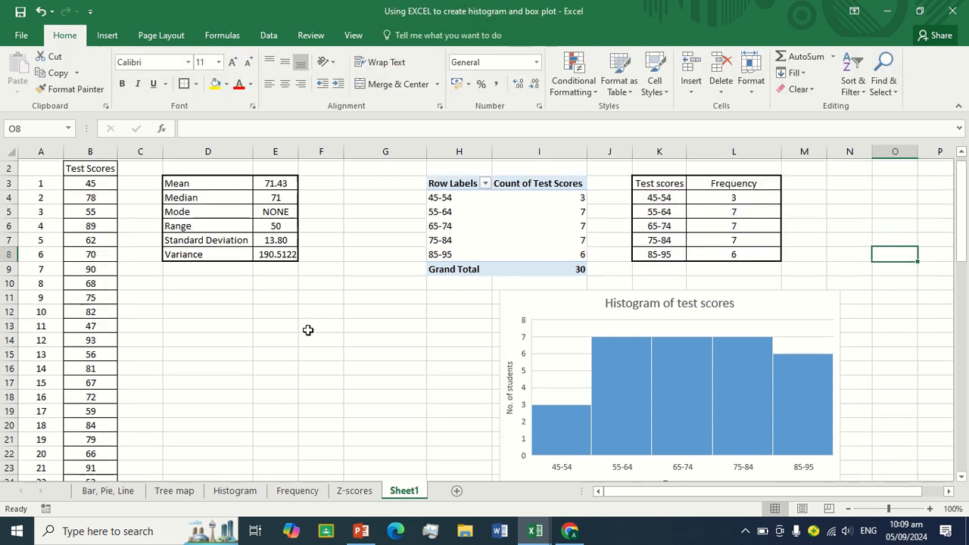